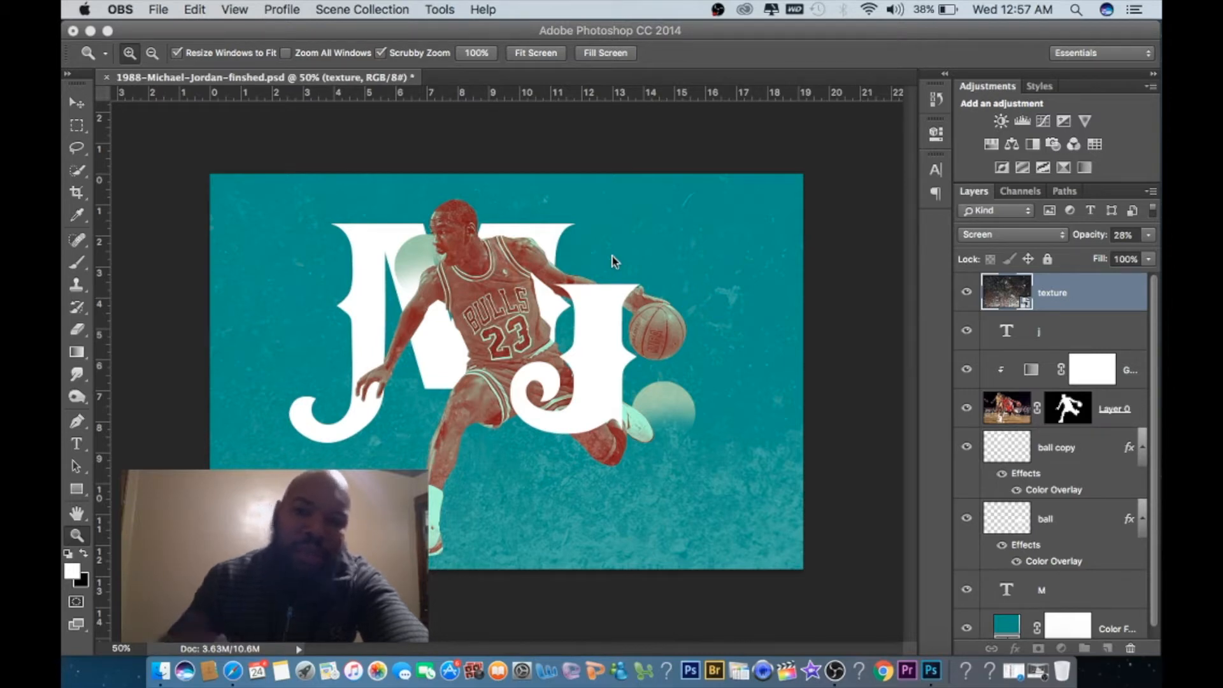
- Open the image 1988-Michael-Jordan-005806075 from the DuoTone folder
click(162, 13)
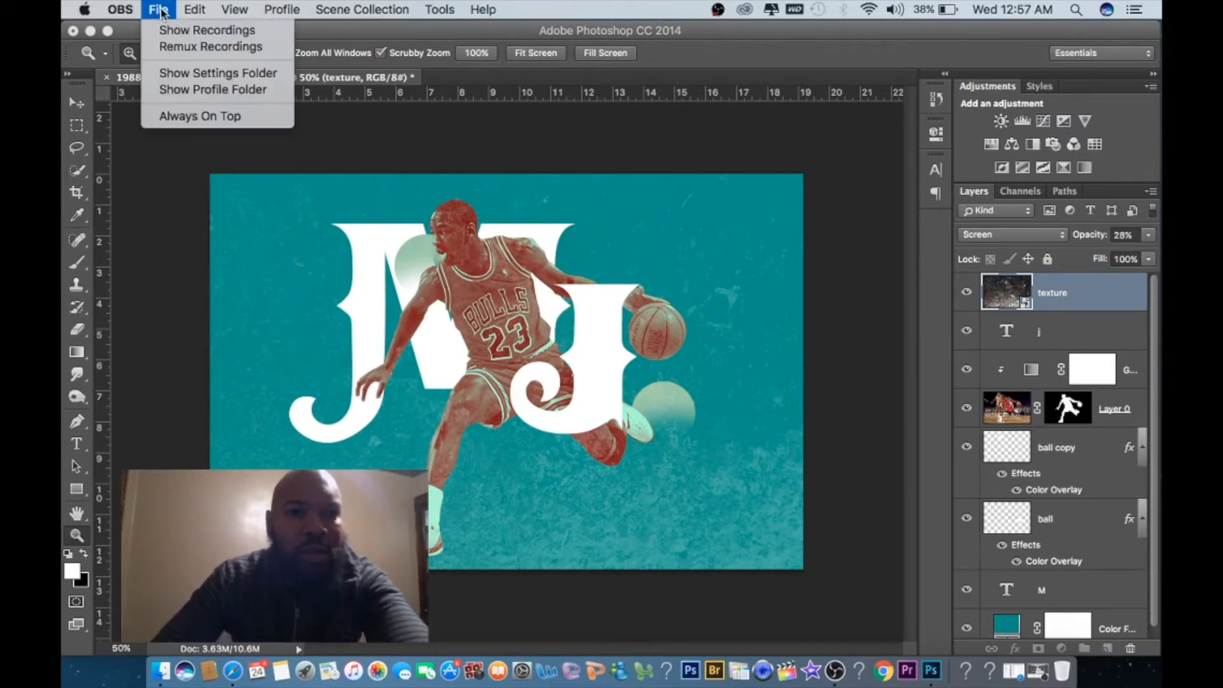
click(438, 164)
click(213, 12)
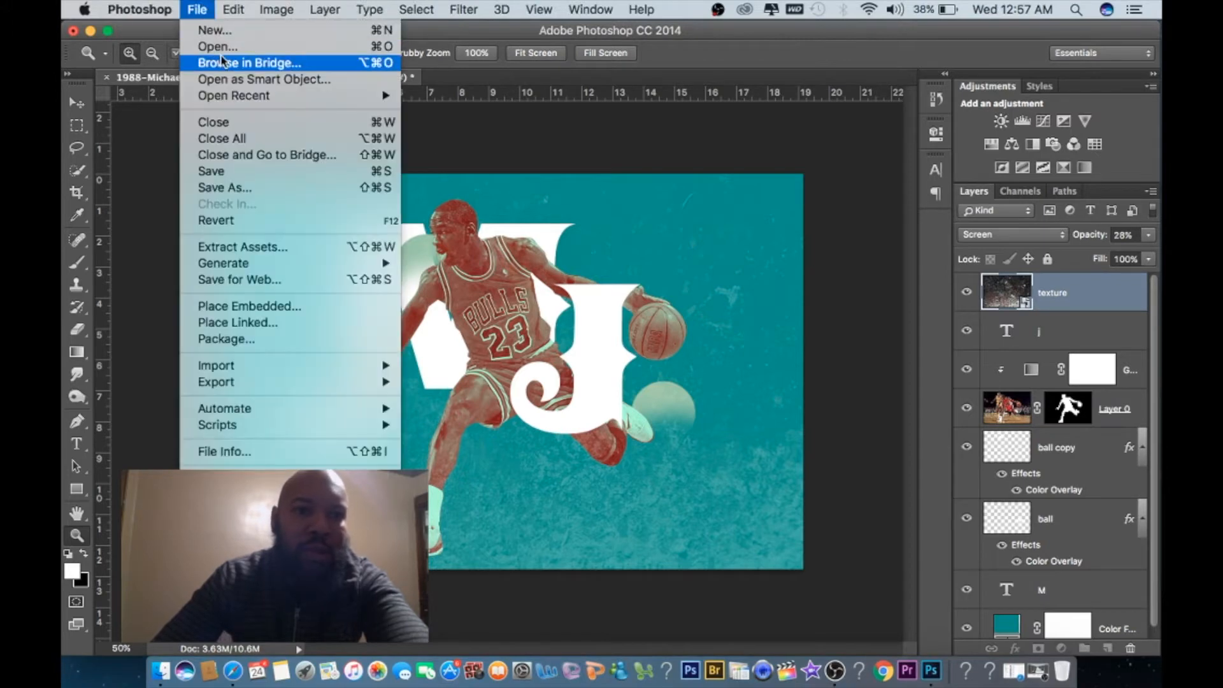
click(223, 47)
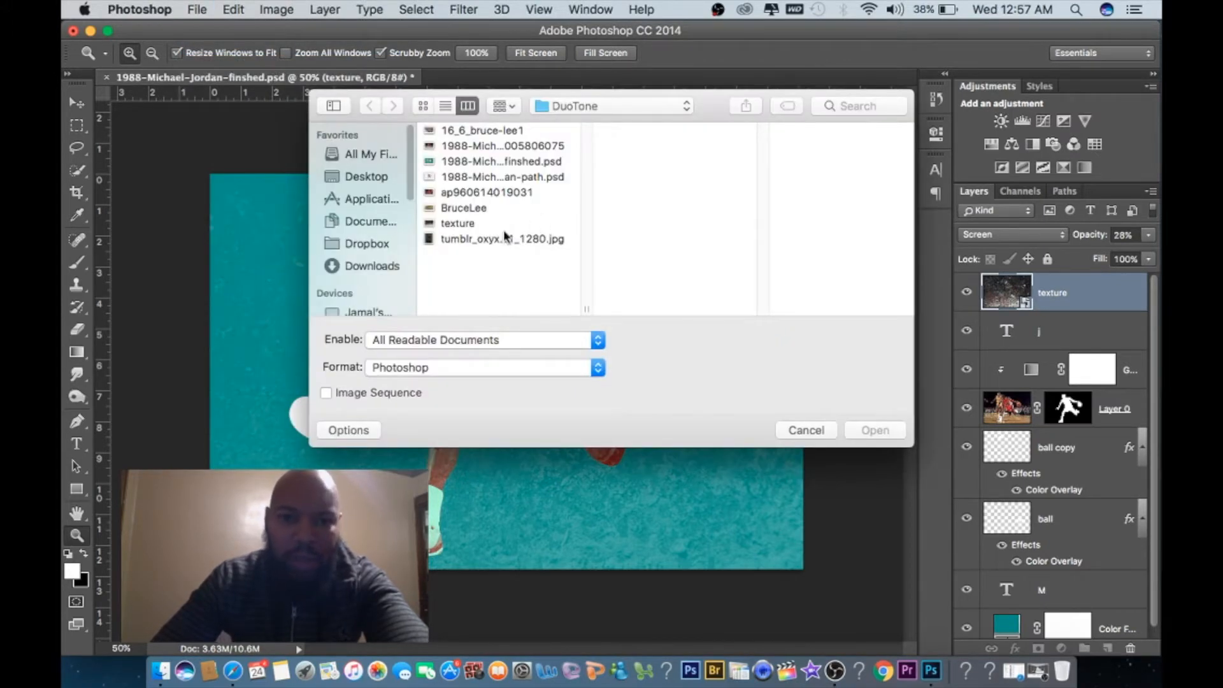
click(499, 147)
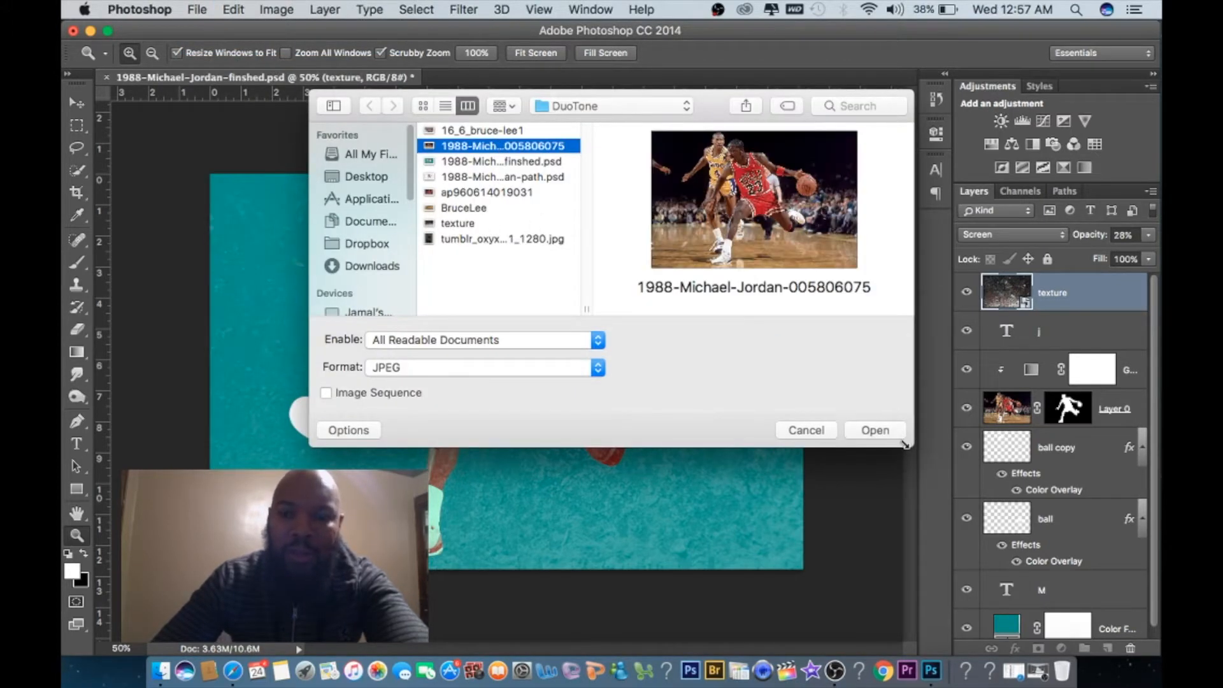
click(884, 431)
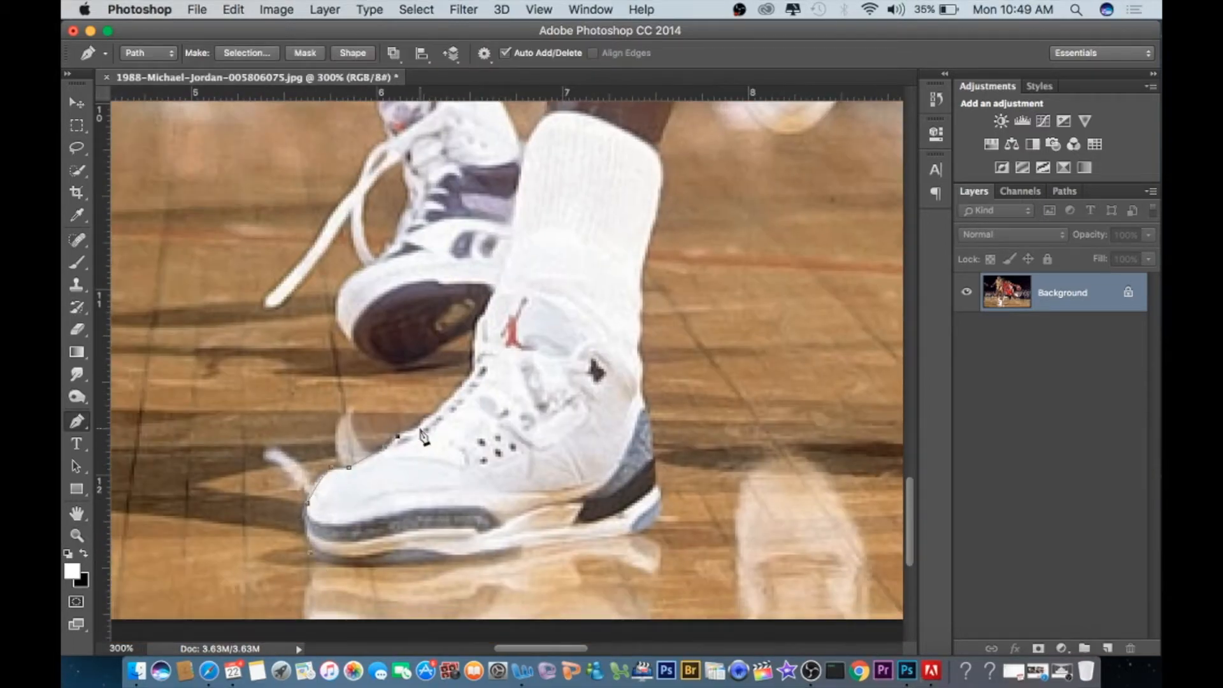
- Extend the Pen path up the front edge of the Bulls player's planted shoe and along his sock
click(474, 369)
click(476, 321)
click(506, 231)
drag(507, 232, 538, 468)
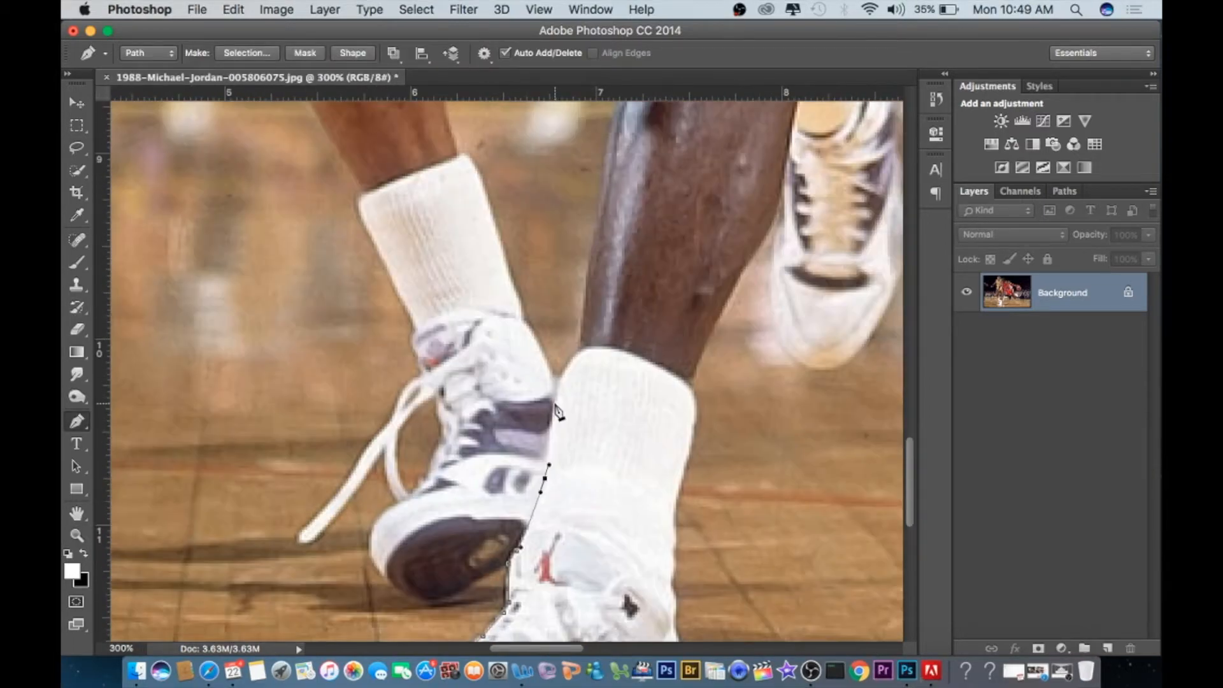
click(577, 347)
drag(581, 351, 605, 594)
- Continue the Pen path from the sock up the front edge of the planted leg to the thigh
click(642, 337)
drag(730, 215, 650, 493)
click(631, 467)
click(660, 379)
drag(761, 236, 499, 511)
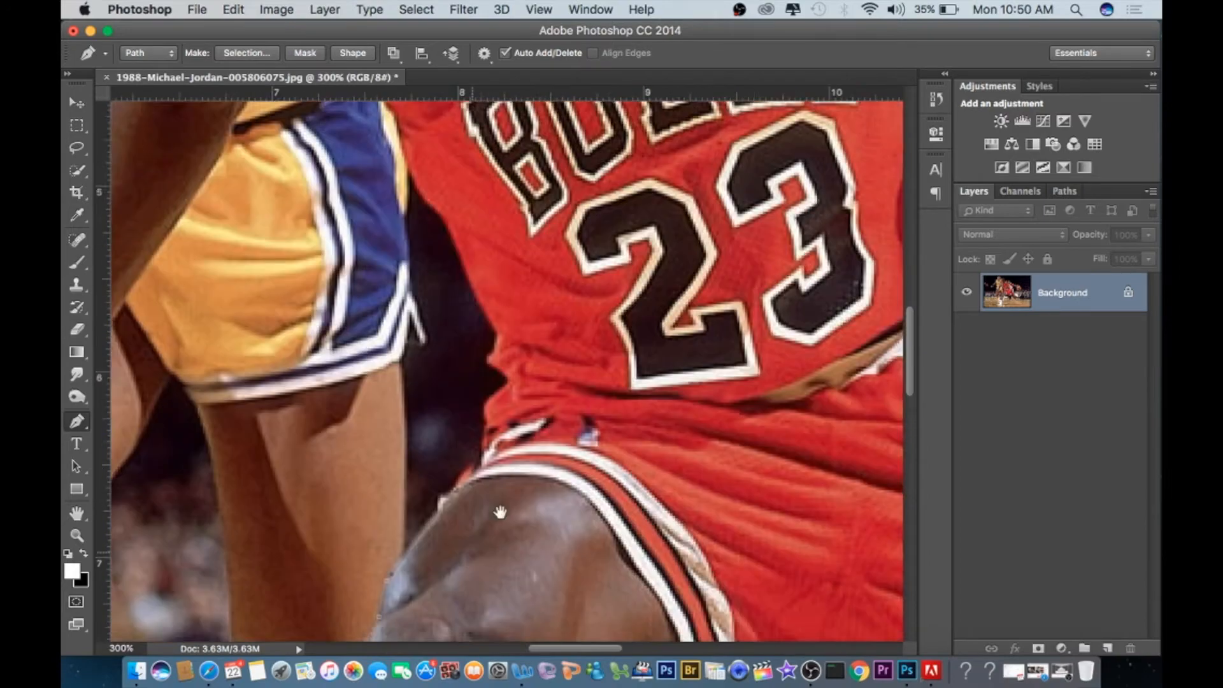
- Trace the Pen path along the edge of the red shorts and up the side of the jersey to the armhole
click(470, 457)
click(502, 390)
drag(530, 275, 726, 543)
click(655, 488)
click(633, 467)
click(606, 389)
click(581, 363)
click(569, 323)
- Trace the Pen path along the underside of the outstretched arm from the armpit to the wrist
click(466, 347)
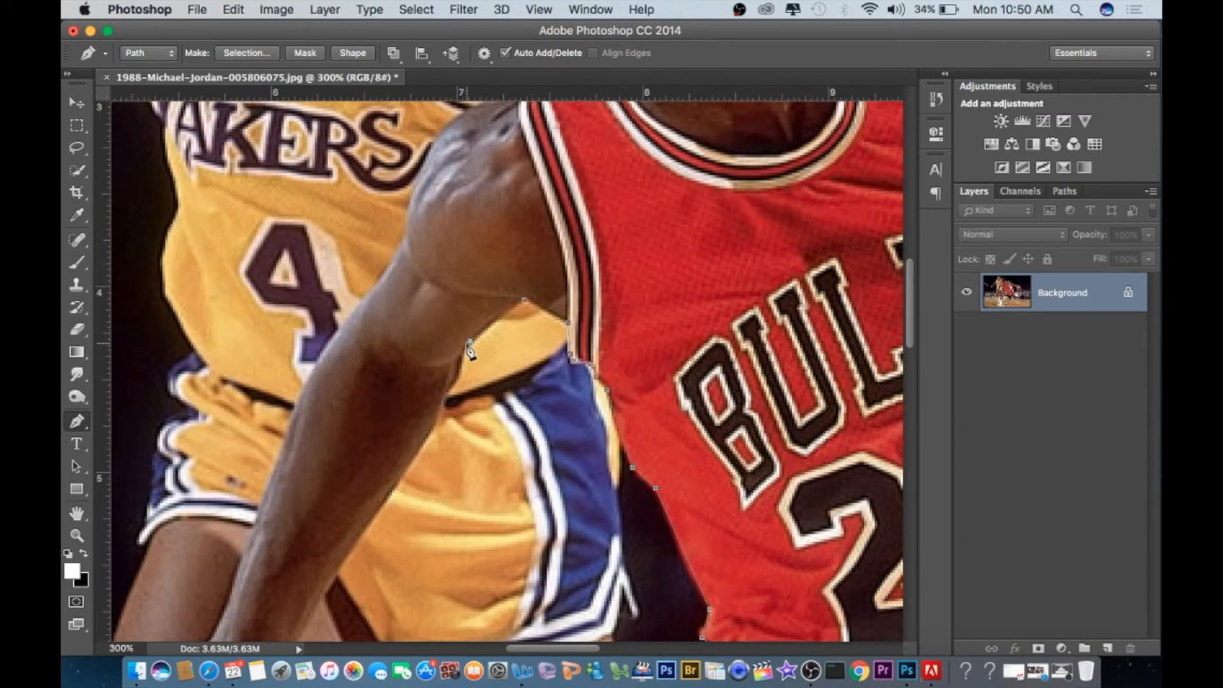
drag(452, 368, 521, 298)
click(397, 518)
drag(445, 519, 661, 254)
click(561, 336)
click(538, 393)
drag(533, 419, 524, 431)
- Trace the Pen path around the thumb and between the fingers of the lowered hand
click(502, 465)
click(486, 495)
click(475, 524)
click(439, 557)
click(453, 488)
click(431, 456)
click(406, 473)
click(378, 537)
click(357, 495)
click(373, 465)
click(350, 483)
click(342, 508)
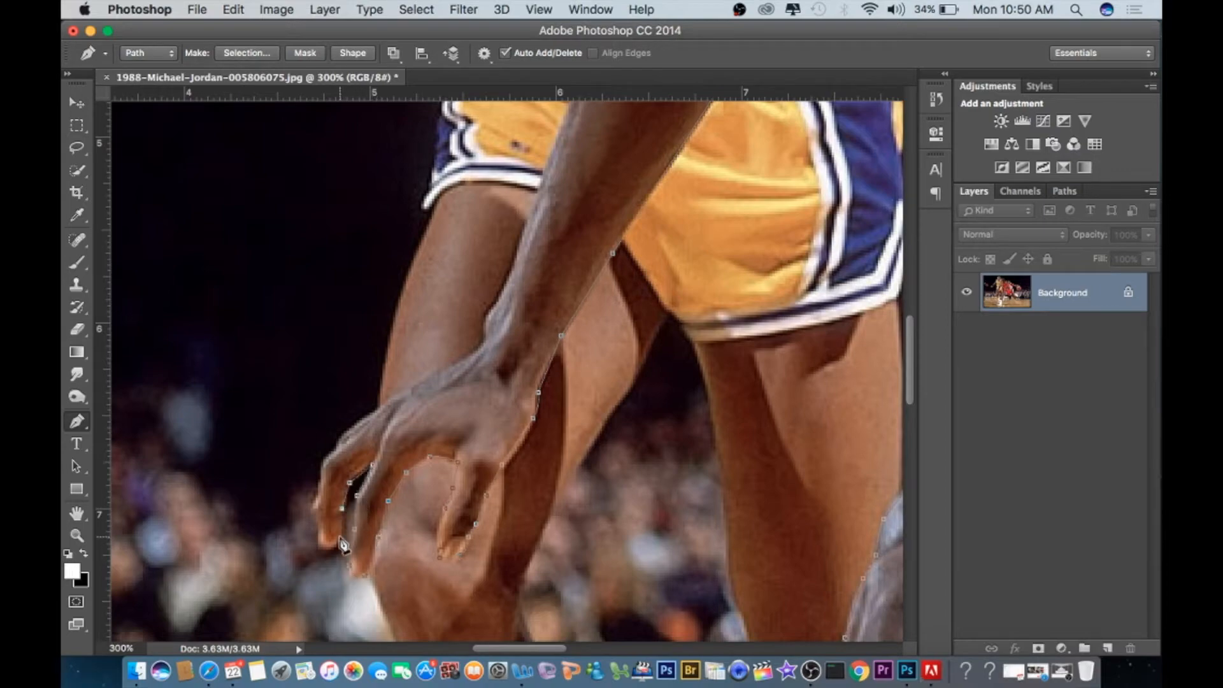
- Continue the Pen path from the hand along the outer edge of the arm up to the shoulder
scroll(503, 314, up, 5)
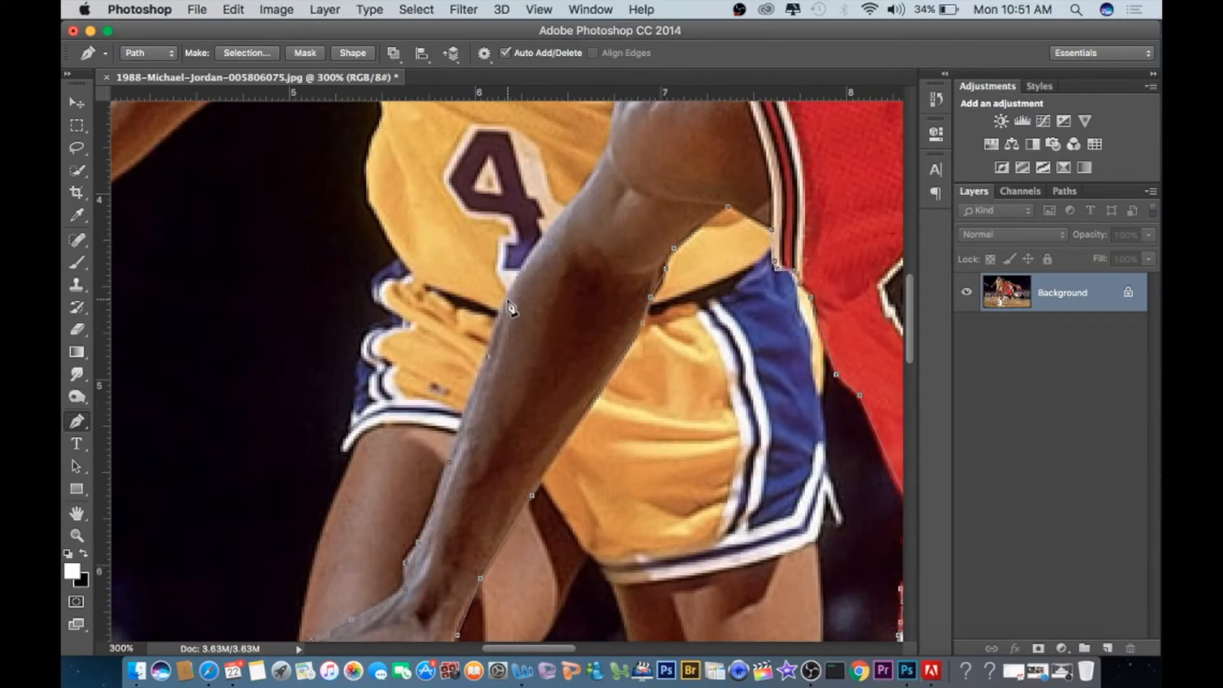
scroll(446, 449, up, 5)
scroll(444, 451, up, 5)
scroll(595, 439, up, 5)
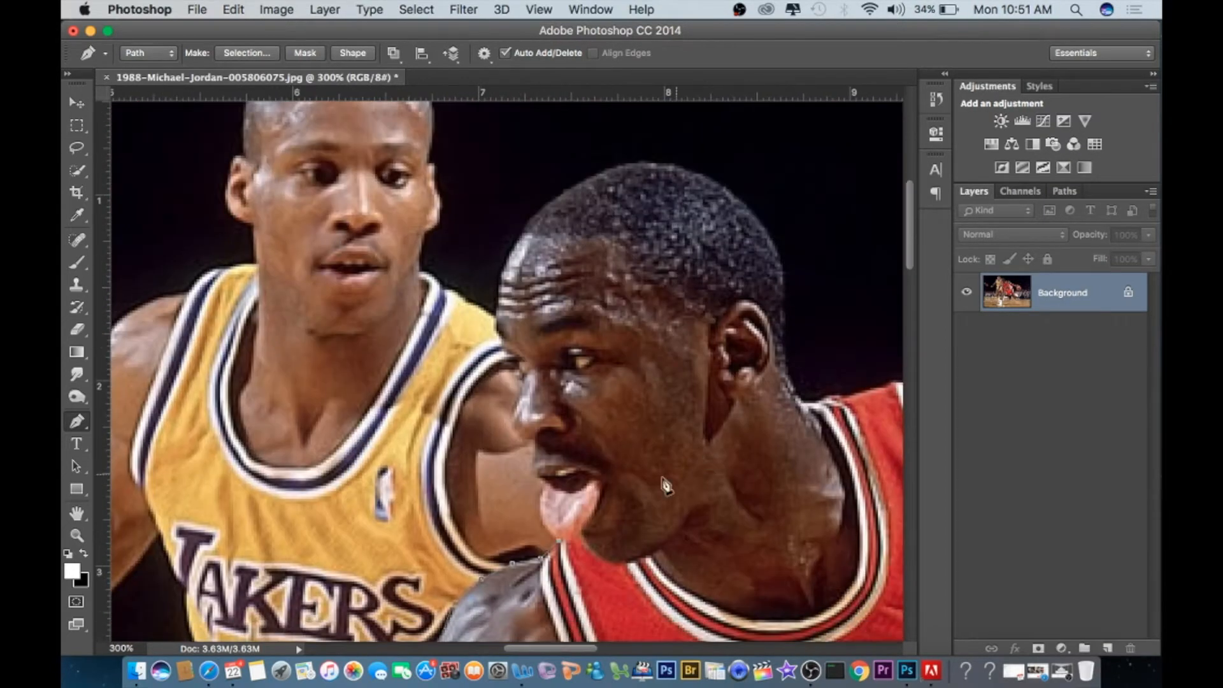
- Trace the Pen path along the Bulls player's facial profile from the mouth up around the nose
click(532, 470)
click(535, 452)
click(533, 439)
click(526, 440)
click(512, 429)
click(518, 401)
click(525, 382)
key(super+plus)
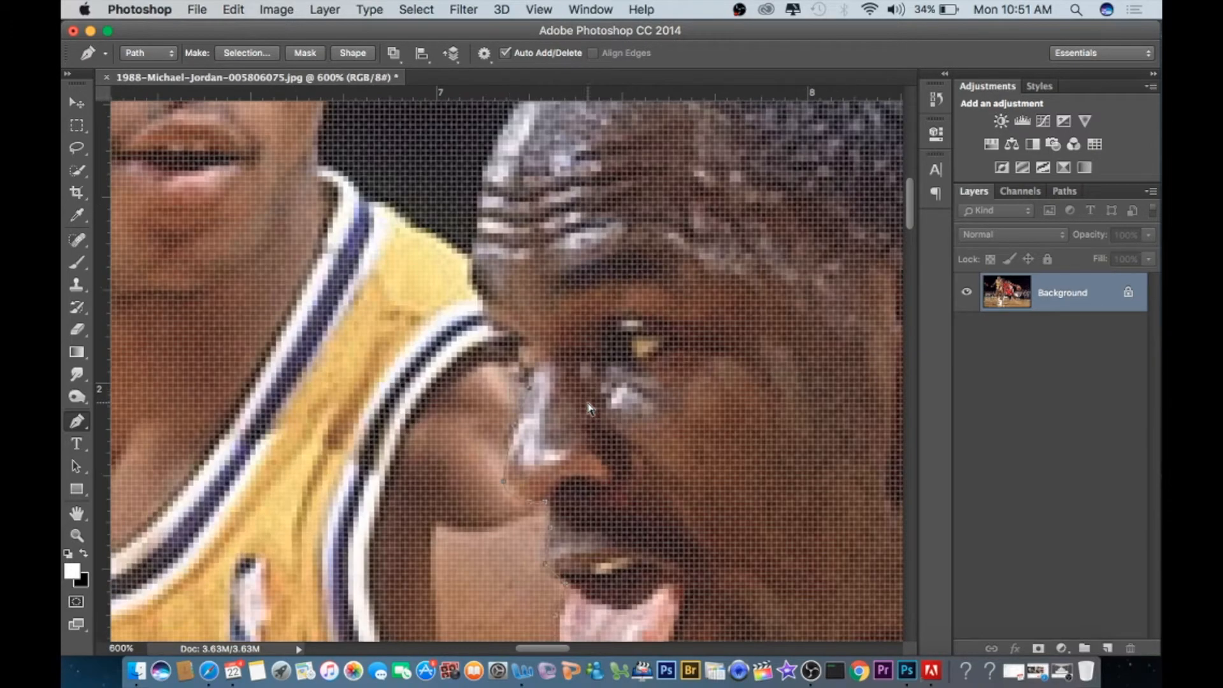
key(super+minus)
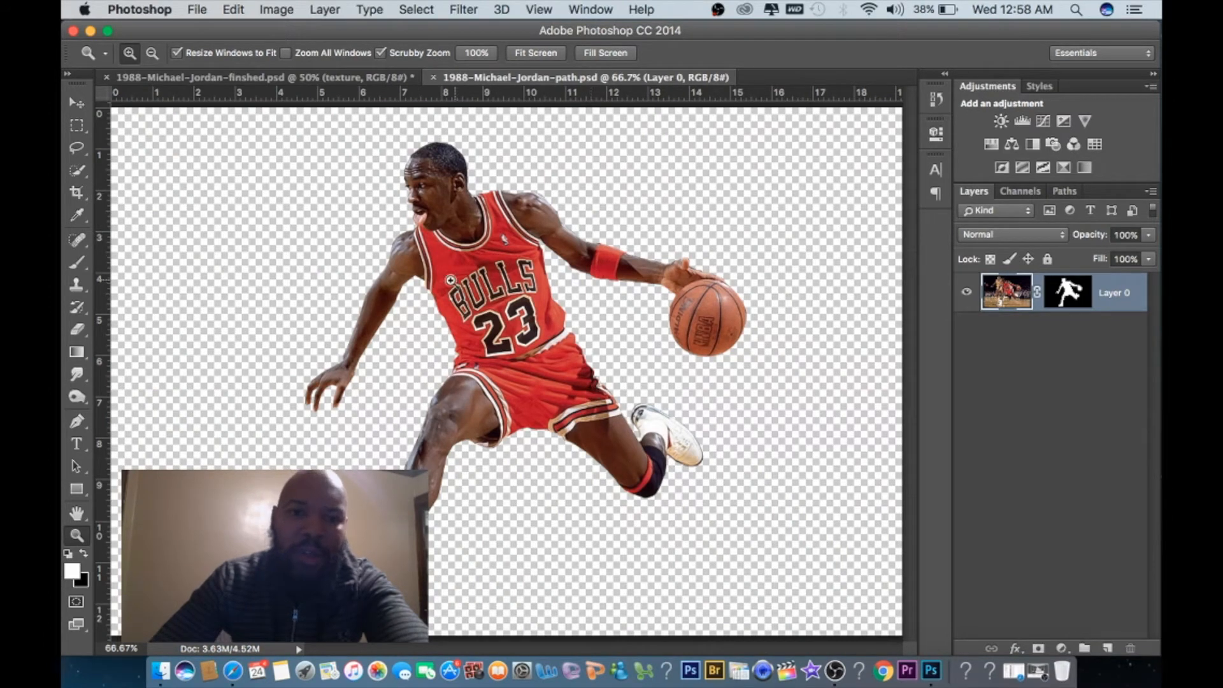
- Add a Gradient Map adjustment layer above the cut-out player and reverse its gradient
click(1062, 647)
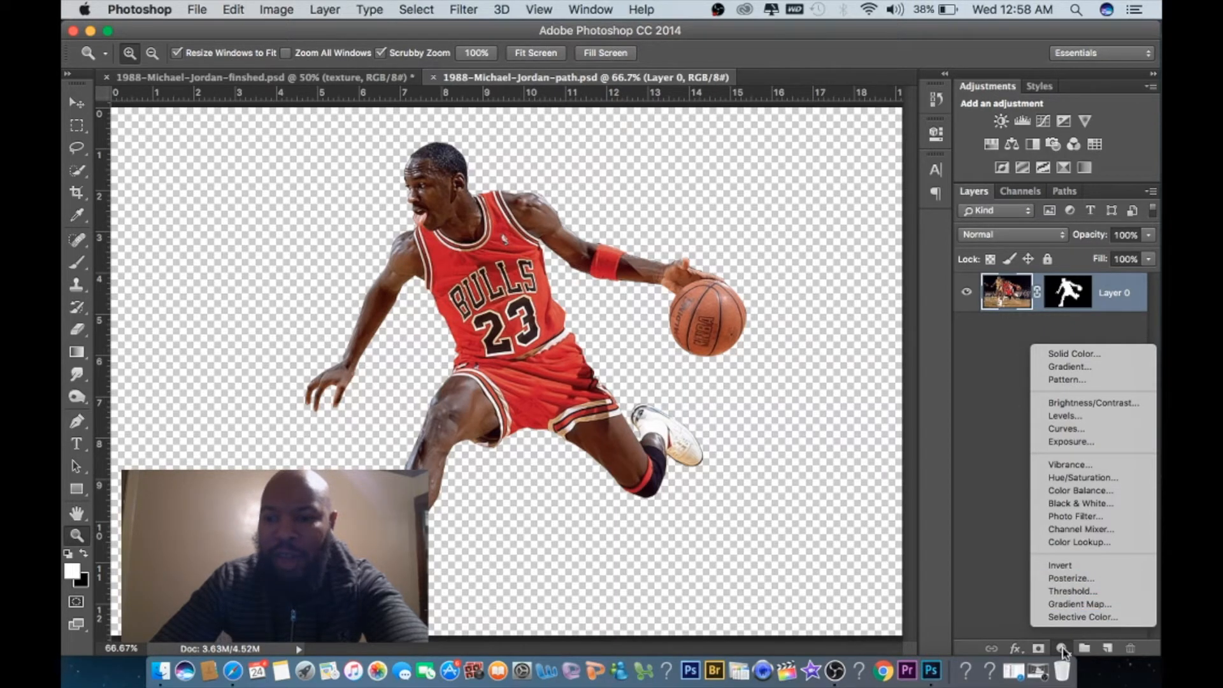
click(1081, 603)
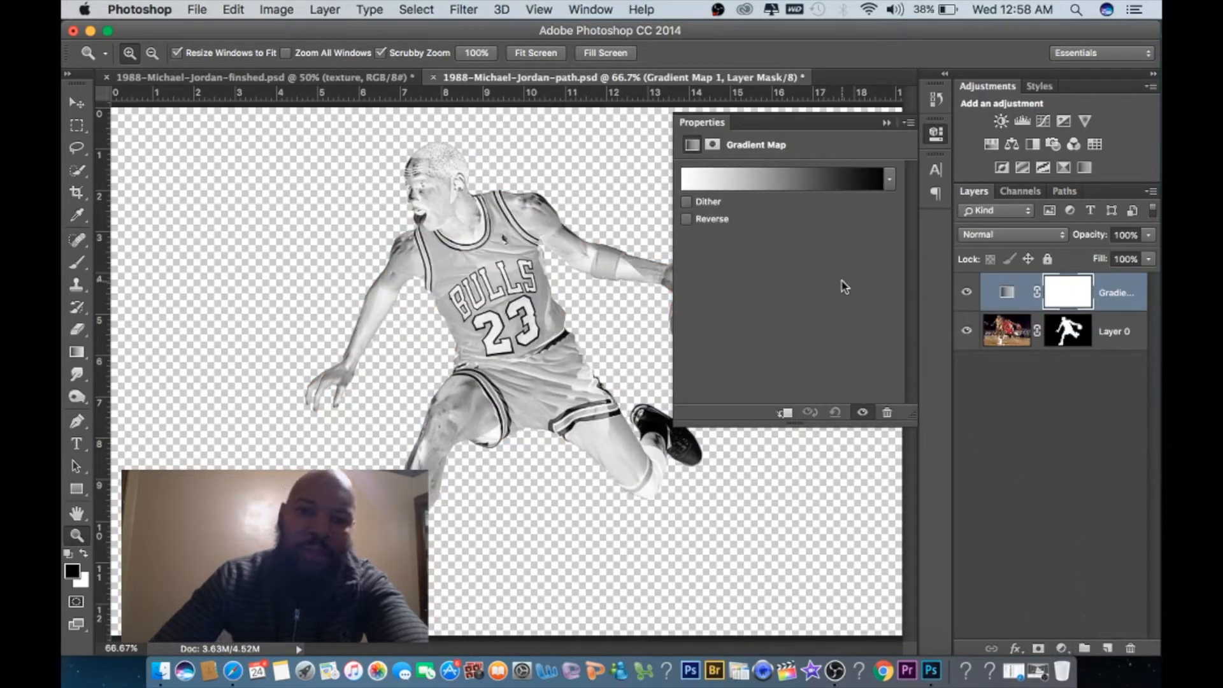
click(689, 220)
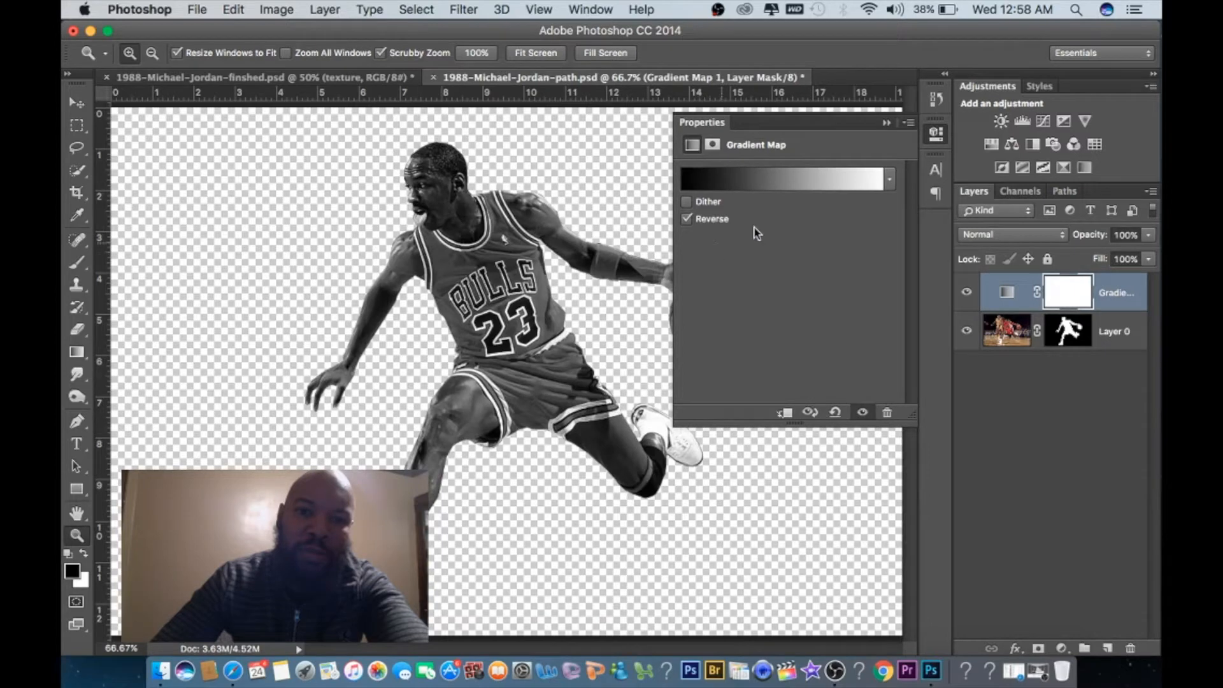
- Apply the Foreground to Background preset to the gradient map
click(889, 182)
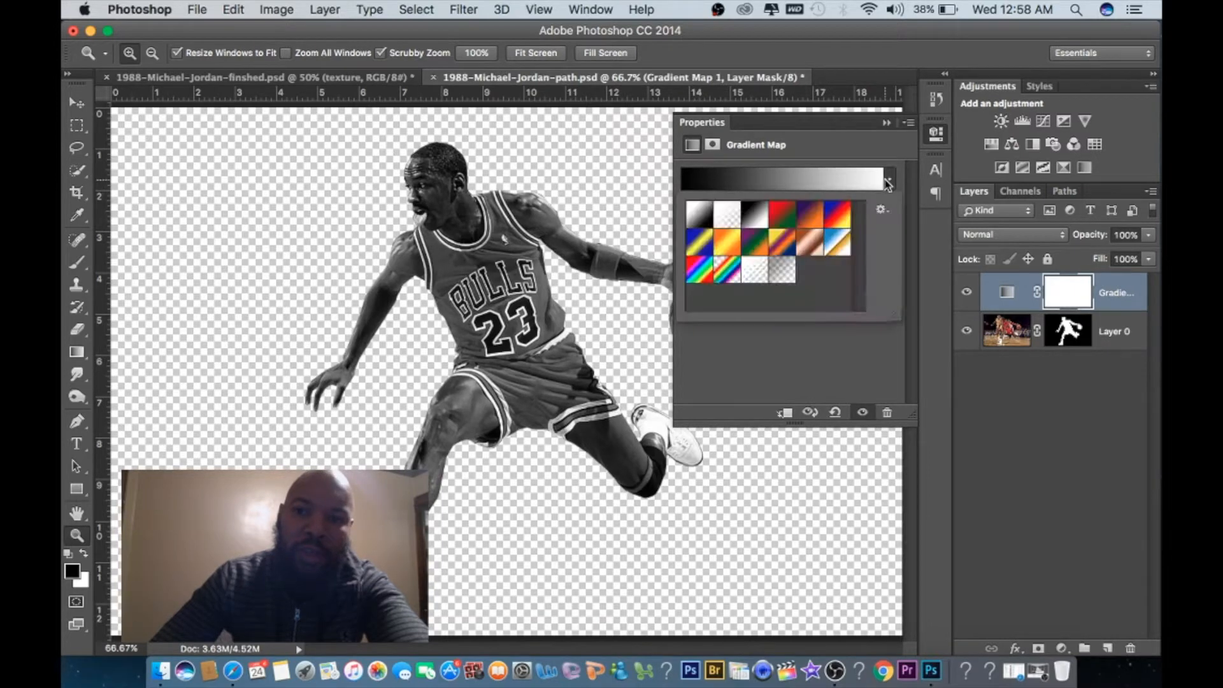
click(704, 220)
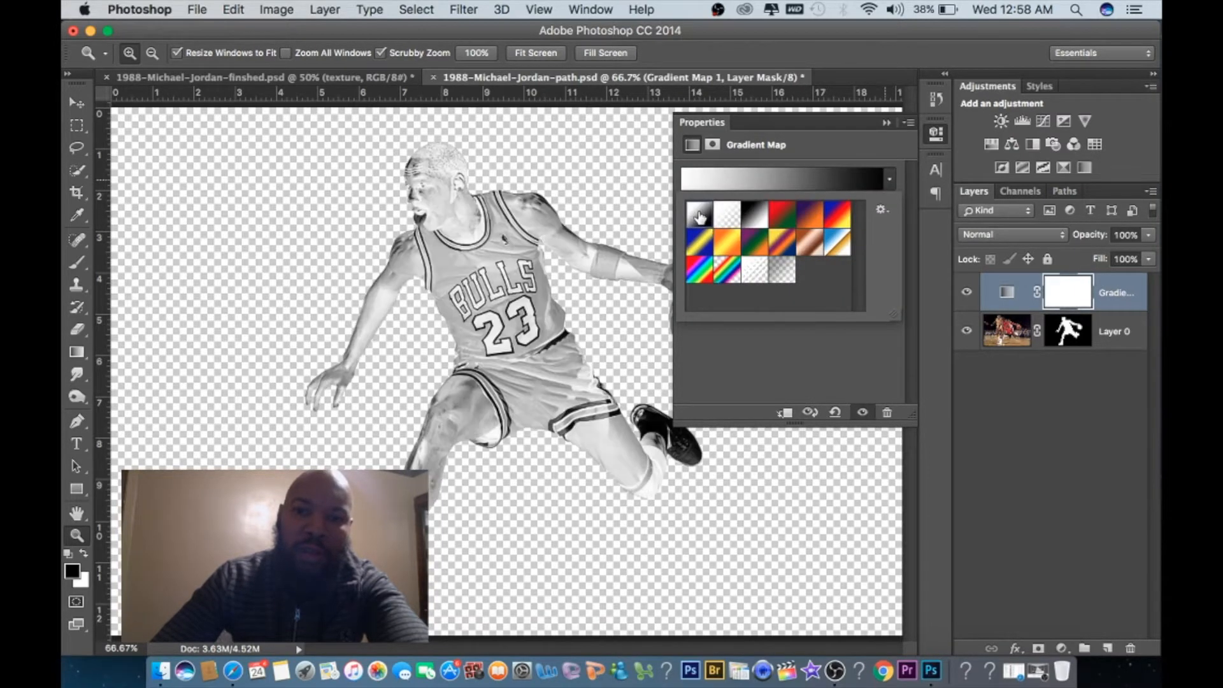
click(887, 181)
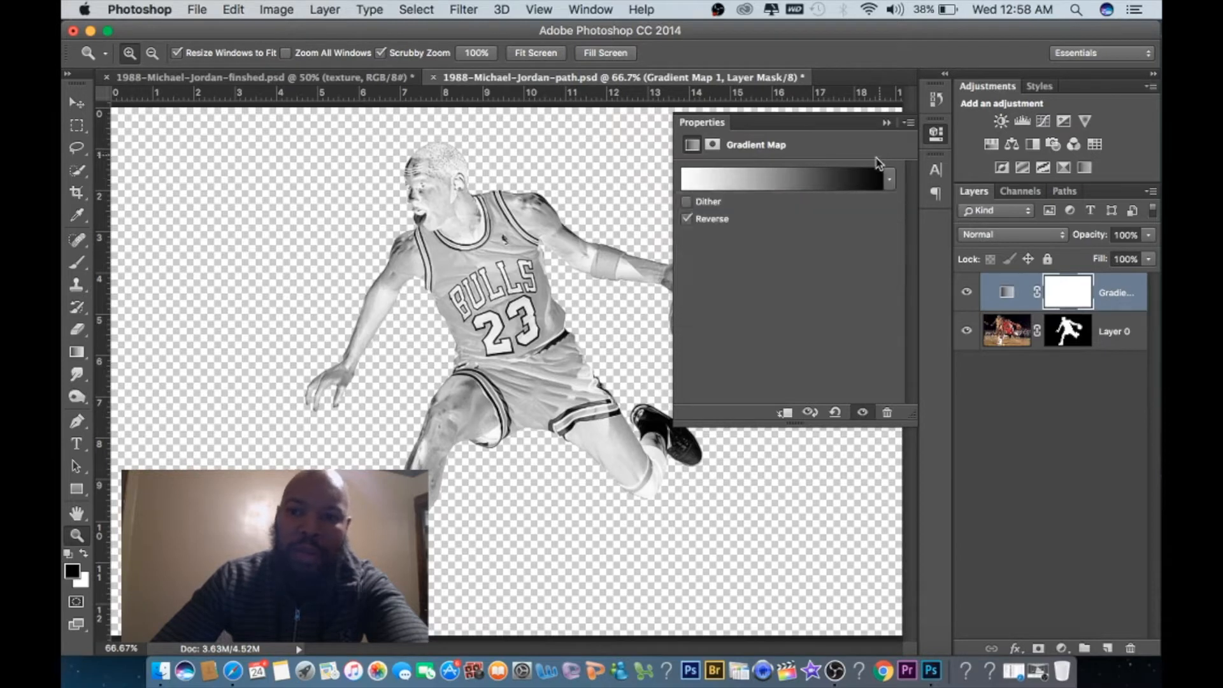
- Toggle the gradient map's Reverse option to compare both directions, leaving it switched off
click(690, 220)
click(688, 220)
click(688, 220)
click(688, 220)
click(688, 220)
click(688, 220)
click(688, 220)
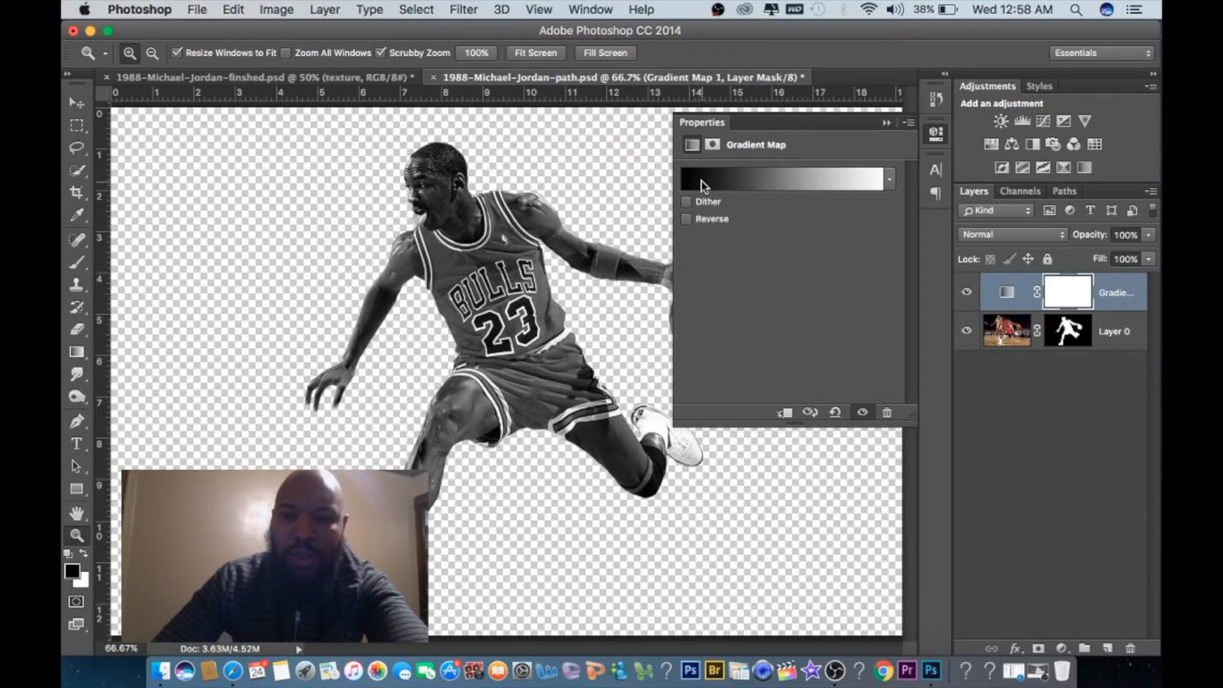
click(687, 219)
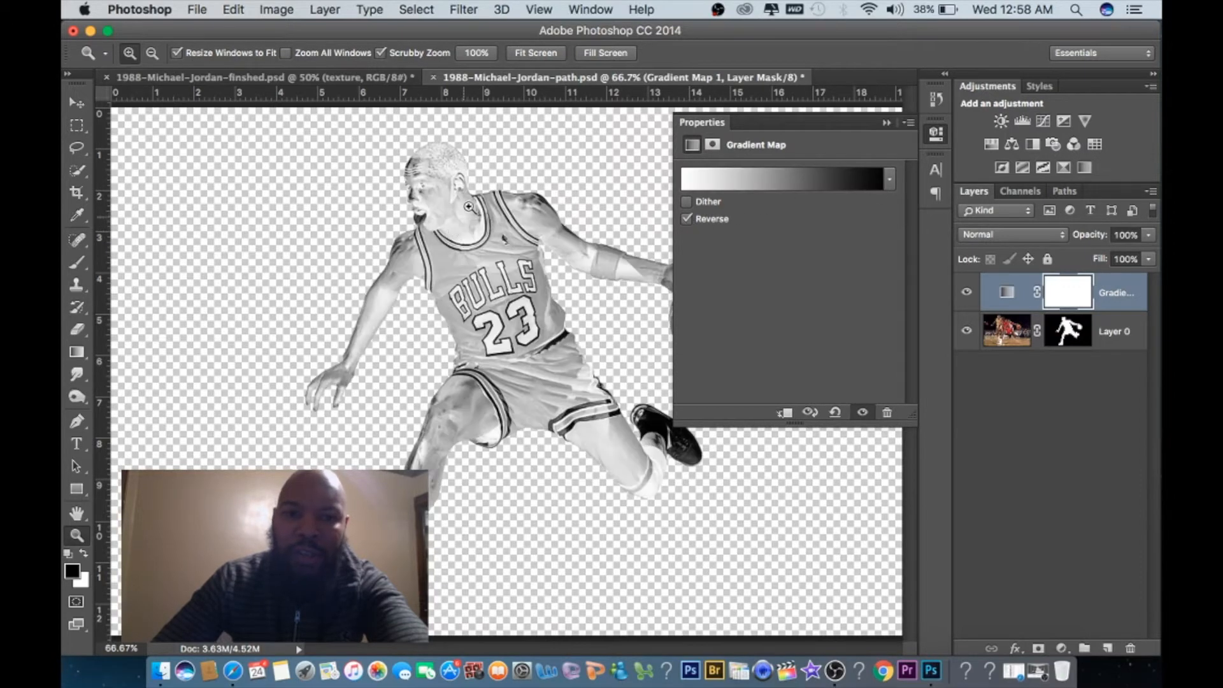
click(687, 219)
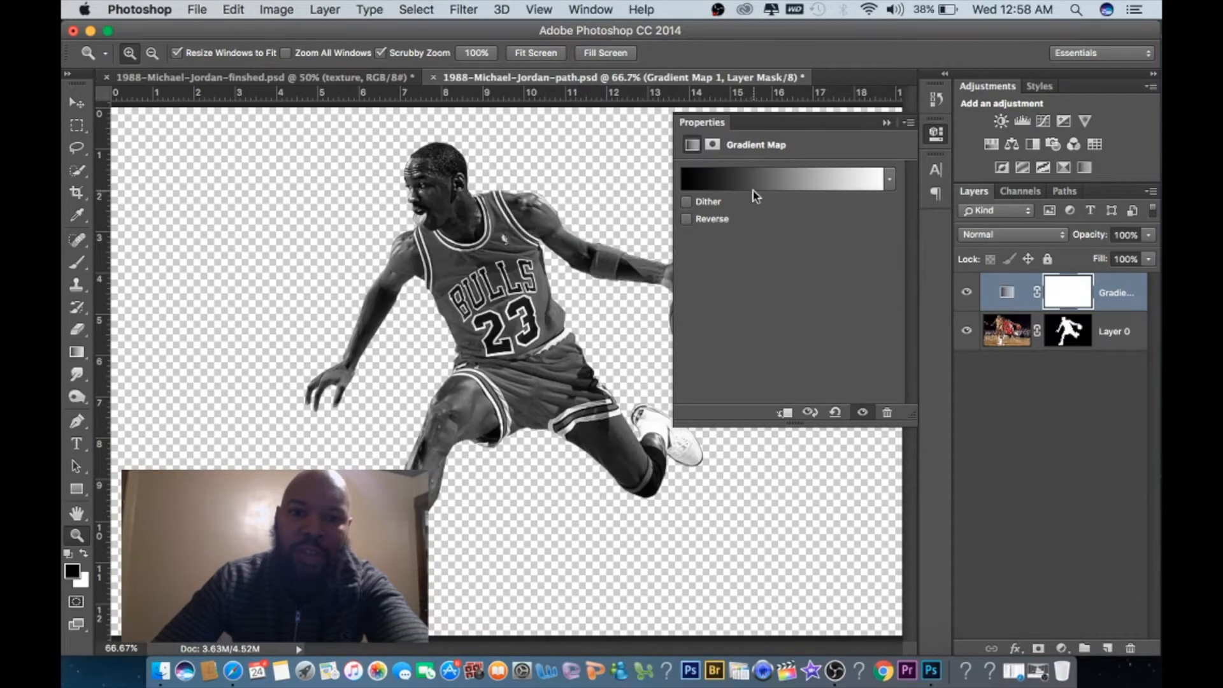
- Edit the gradient map and set its 0% color stop to a dark teal-blue
click(801, 184)
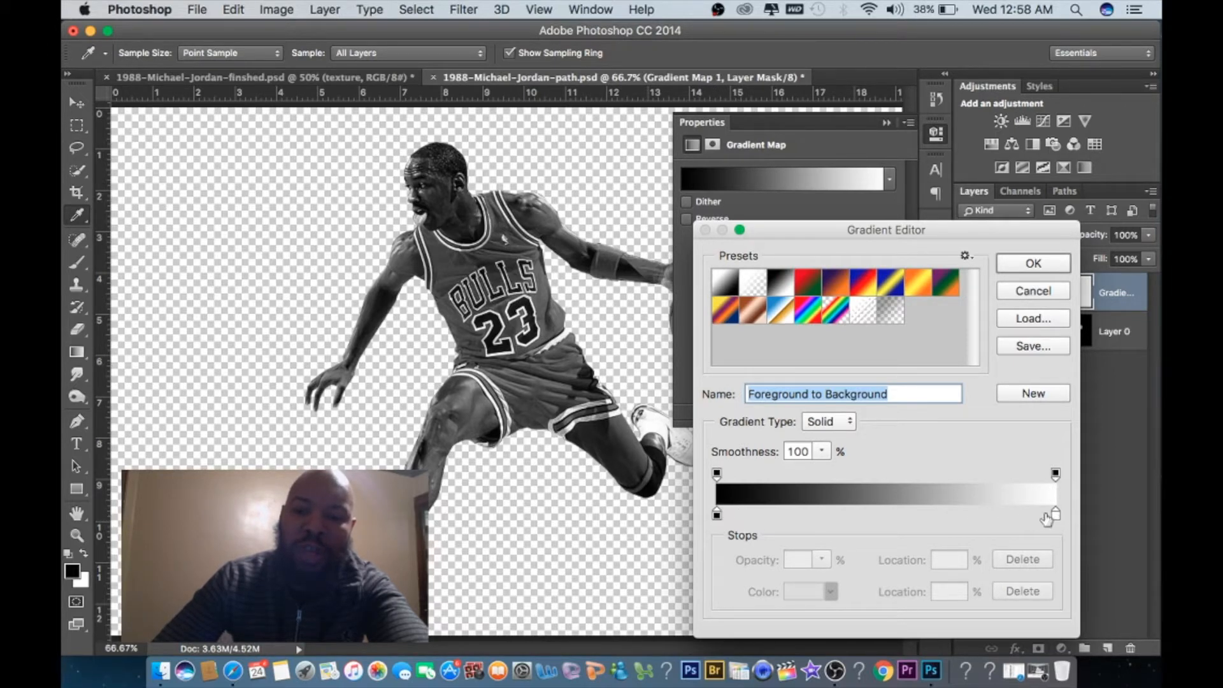
double_click(716, 513)
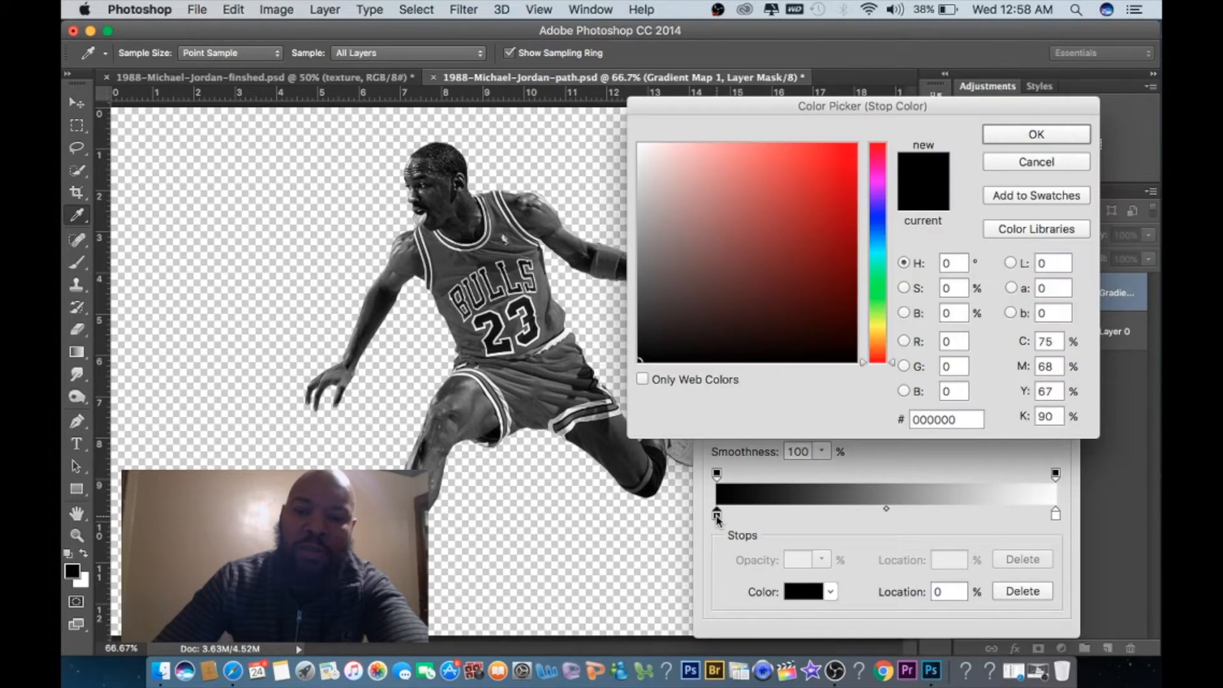
click(879, 243)
click(823, 255)
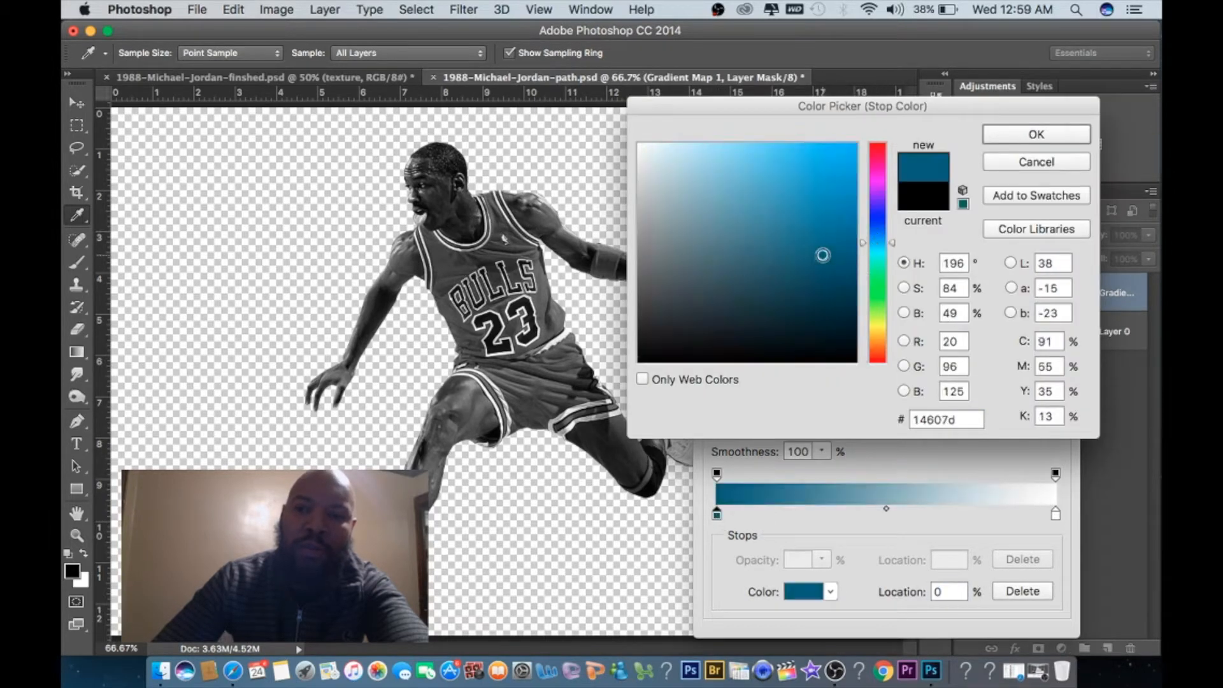
drag(827, 275, 830, 304)
click(1035, 135)
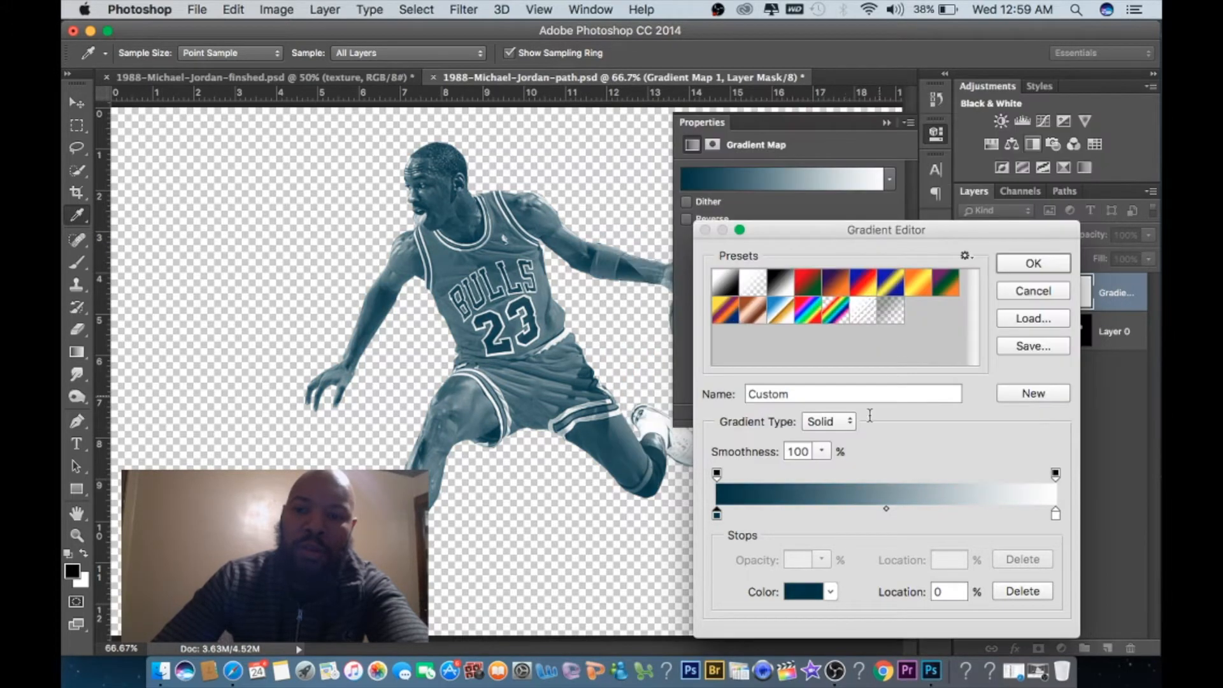
- Set the gradient's 100% color stop to light pink f6a0fb and accept the edited gradient
double_click(1055, 514)
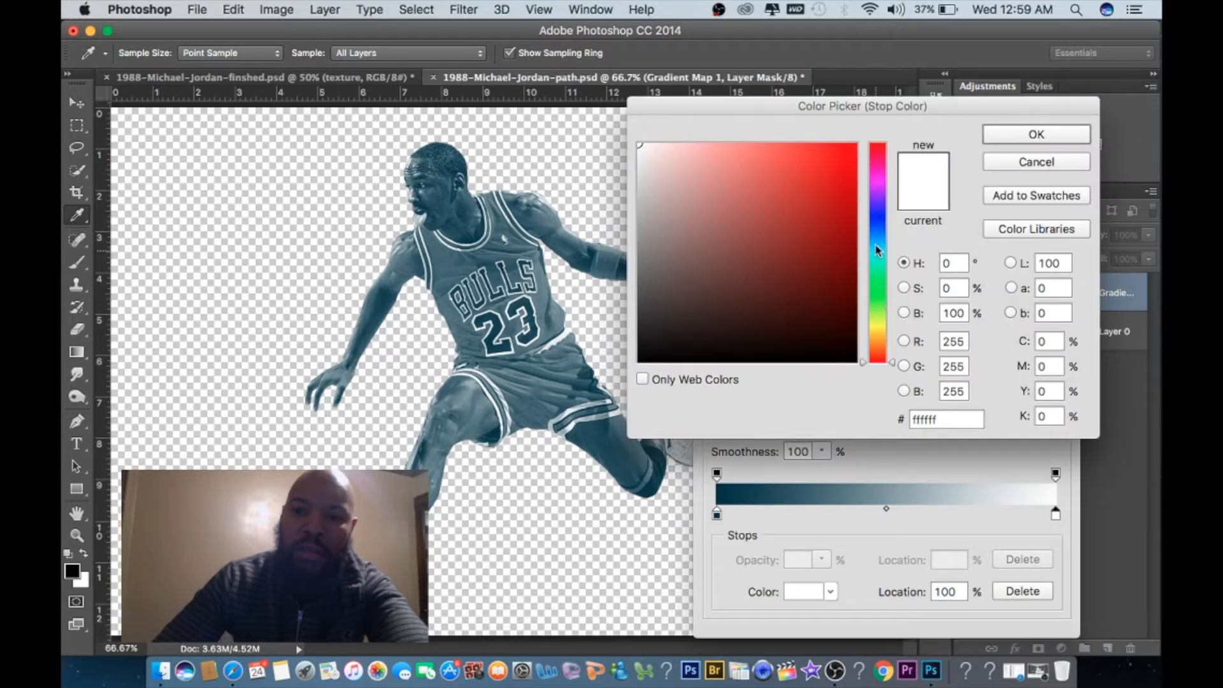
click(879, 182)
click(846, 200)
drag(838, 172, 717, 146)
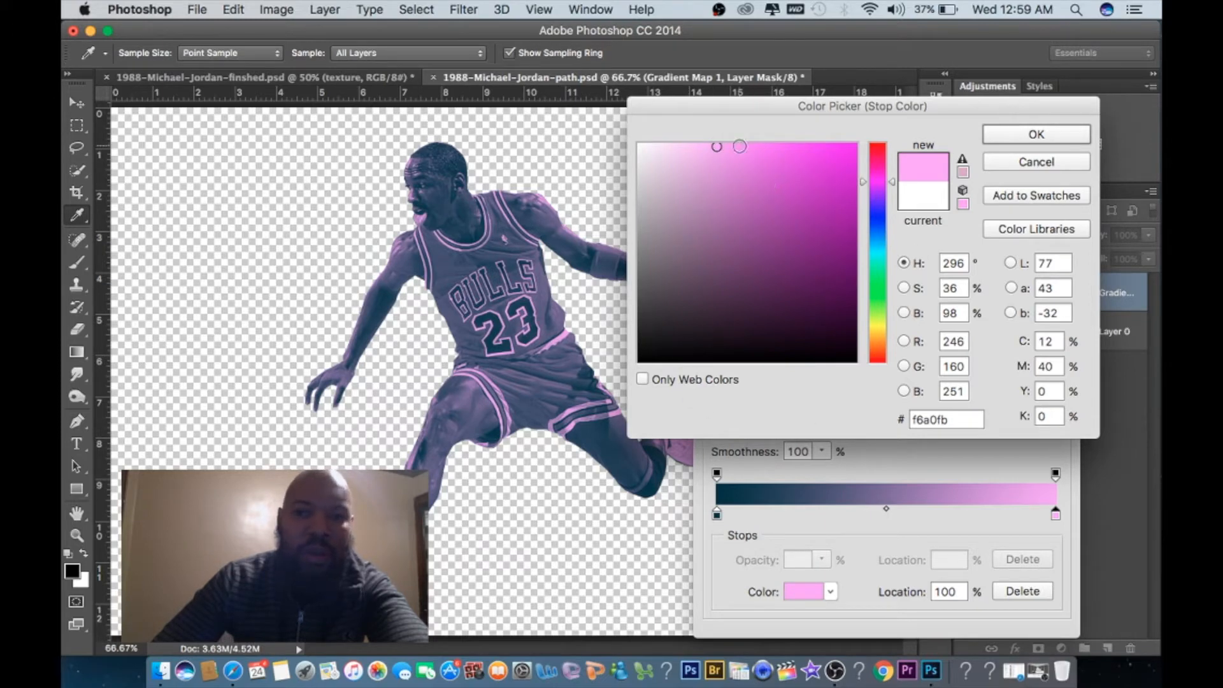
click(1036, 135)
click(1046, 268)
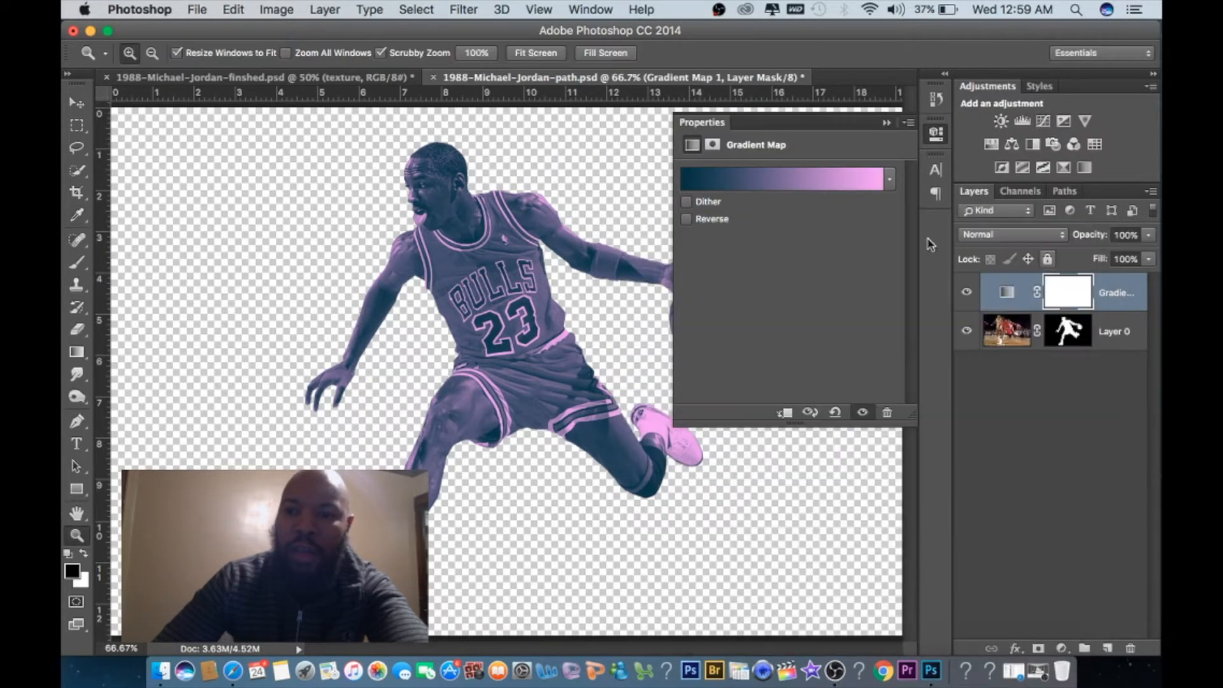
click(886, 123)
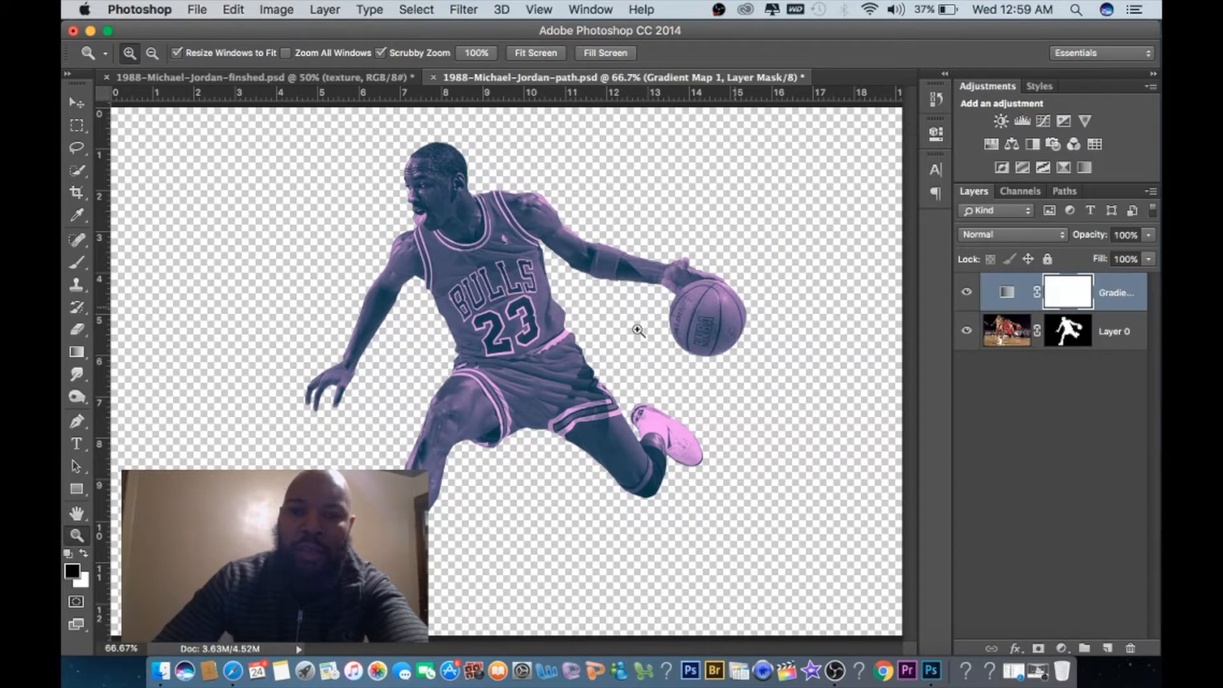
- Add a dark red Solid Color fill layer and place it beneath the player layer
click(1062, 647)
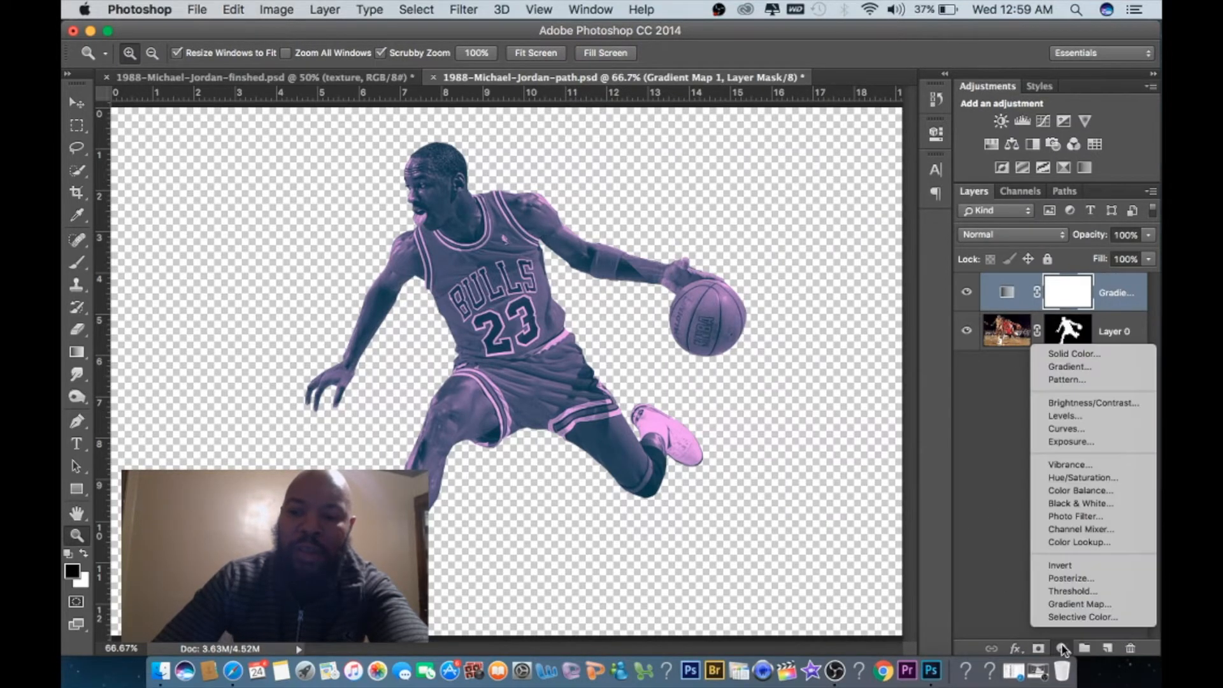
click(1086, 353)
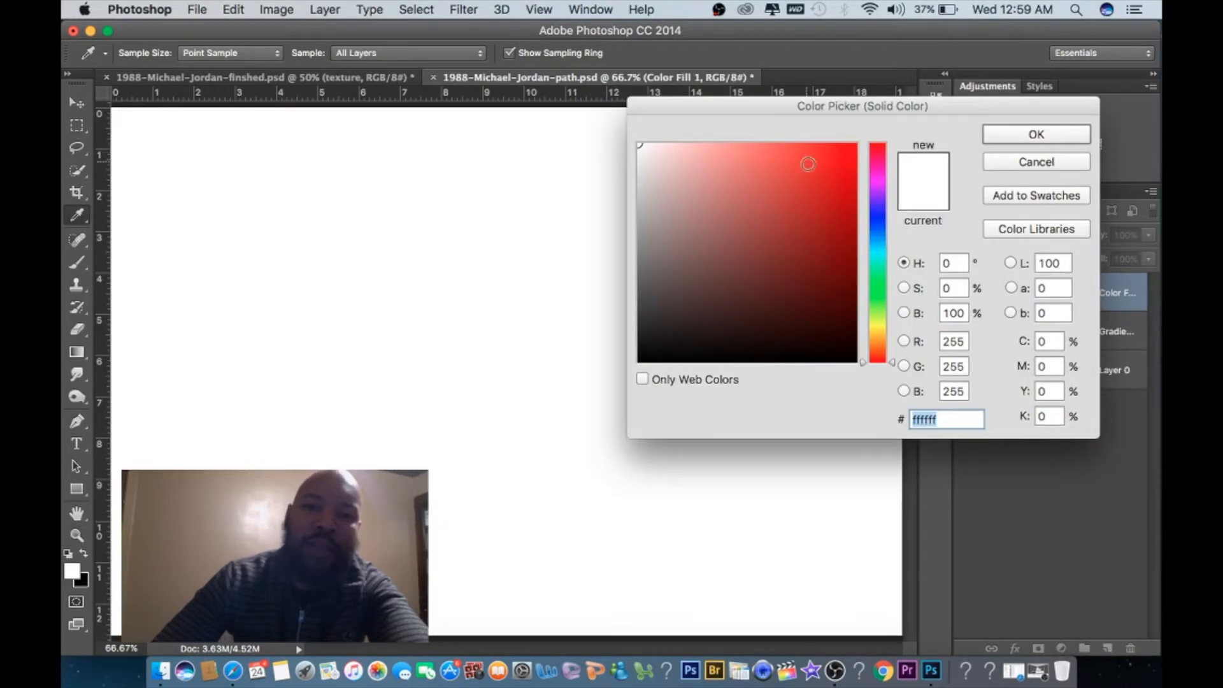
drag(804, 161, 830, 237)
click(1056, 134)
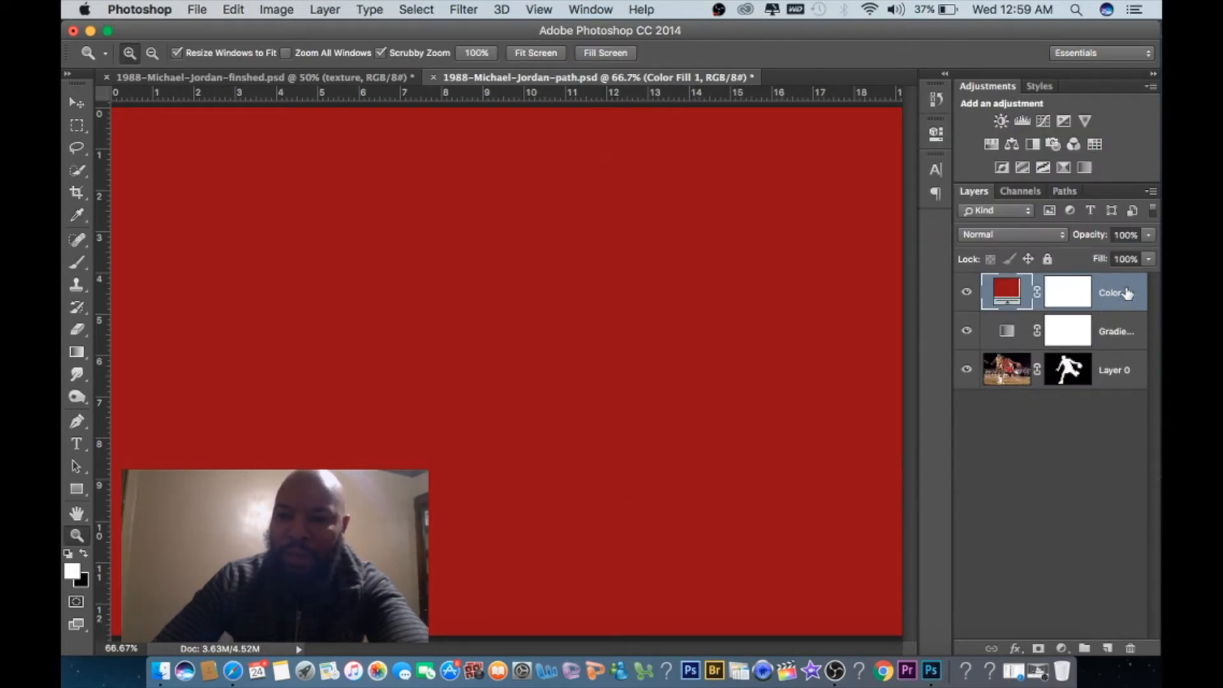
drag(1128, 293, 1121, 389)
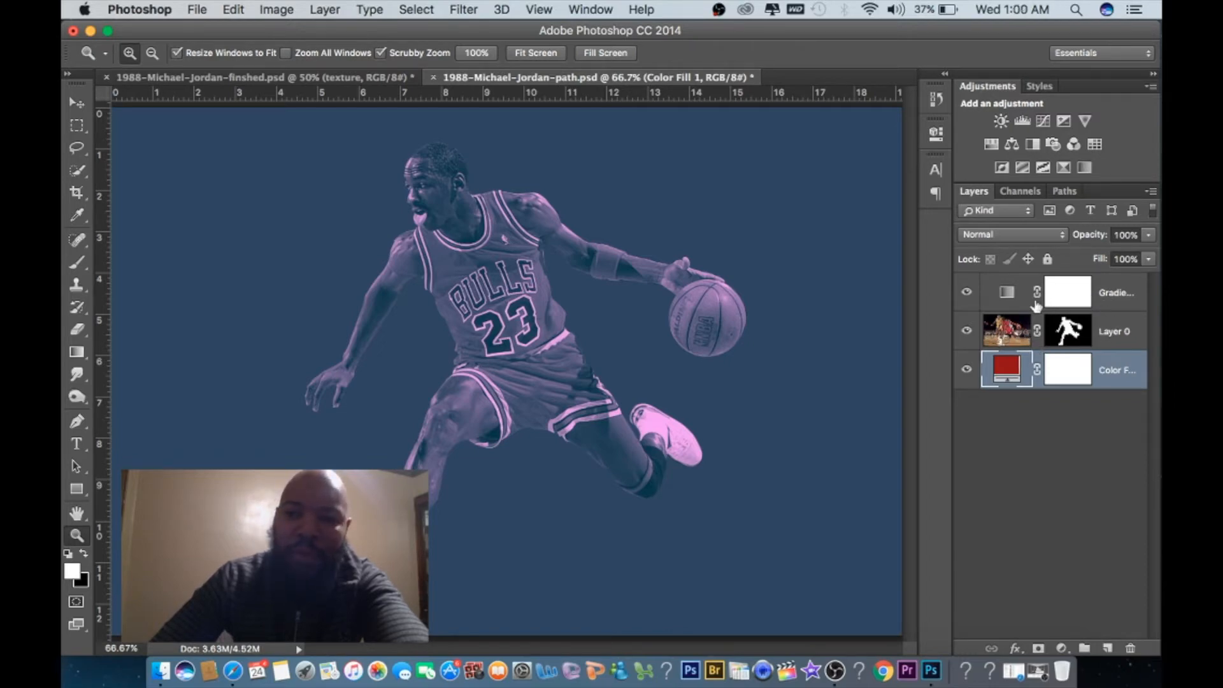
- Clip the Gradient Map adjustment layer to the player layer with a clipping mask
click(1111, 307)
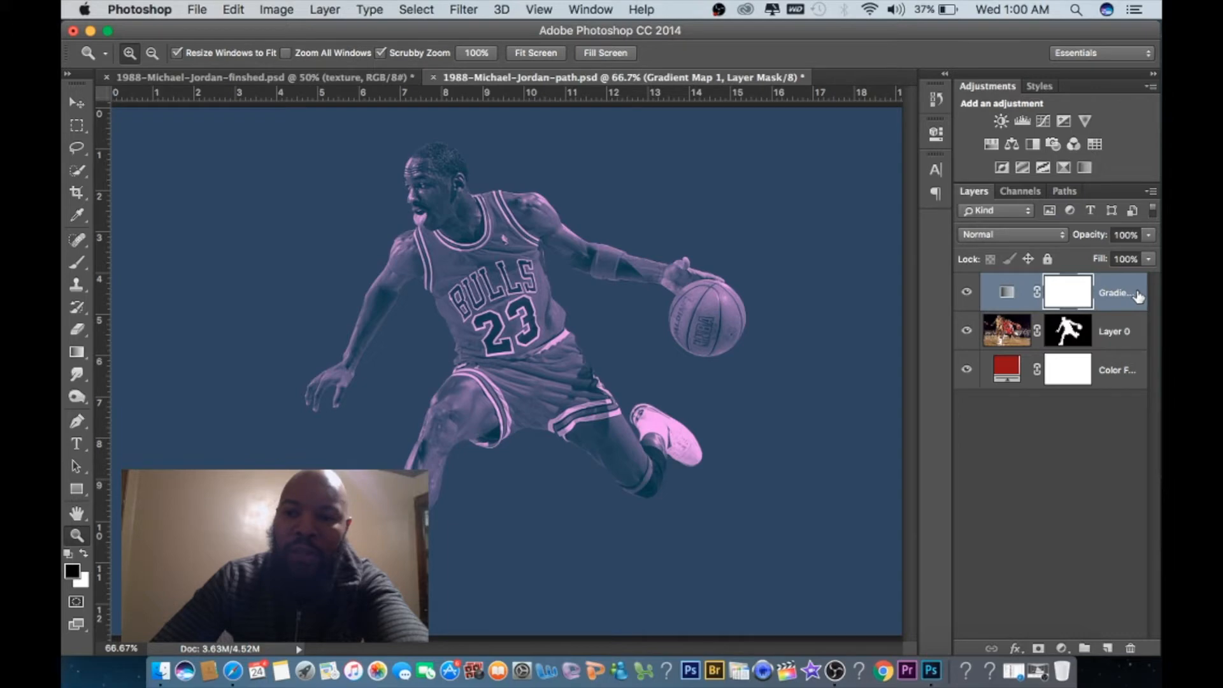
right_click(1138, 296)
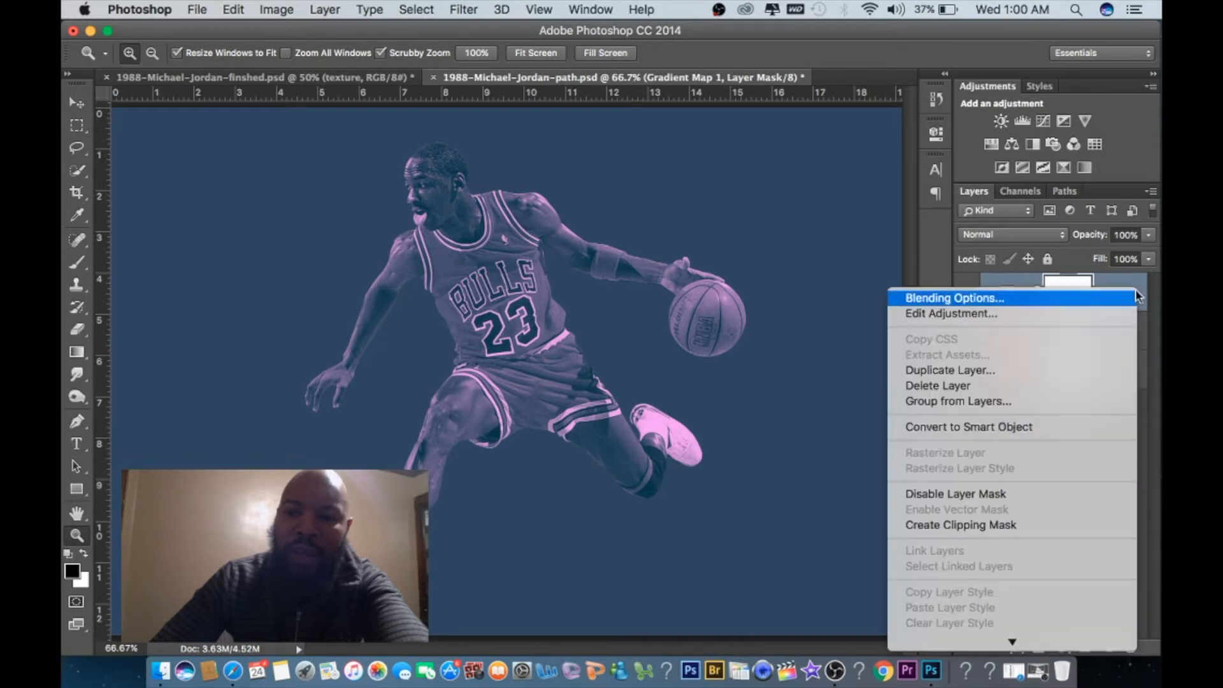
click(1029, 523)
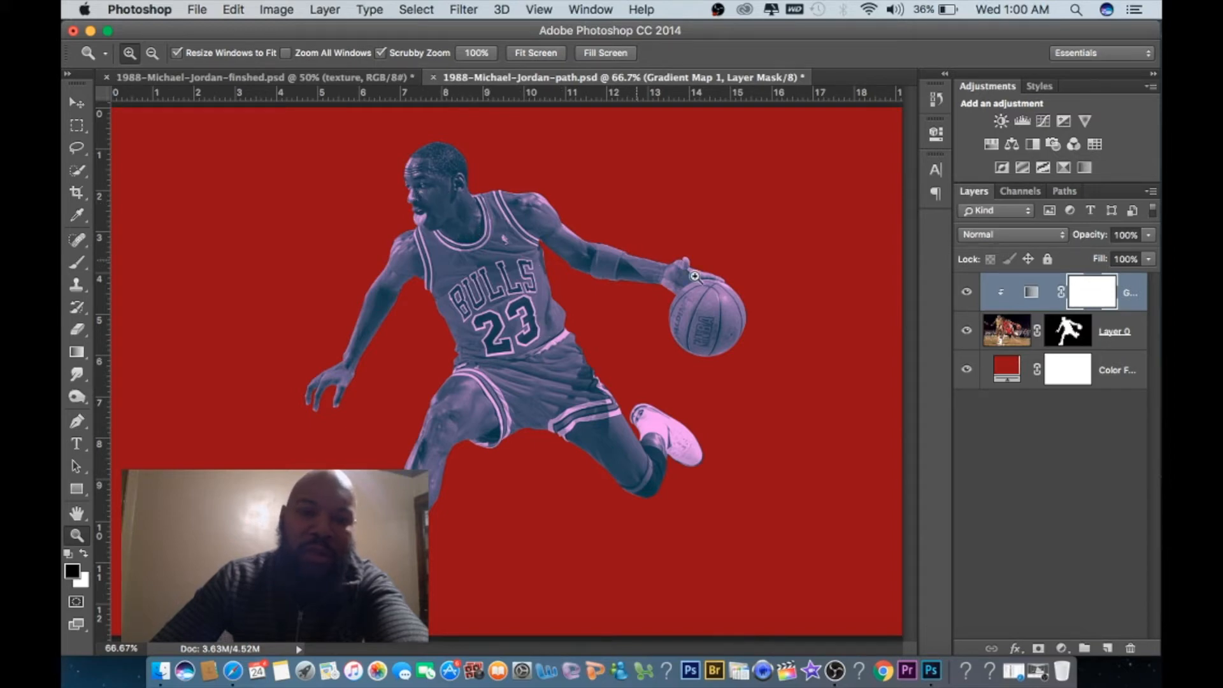
- Change the Solid Color background fill from red to teal-blue 137895
click(1012, 370)
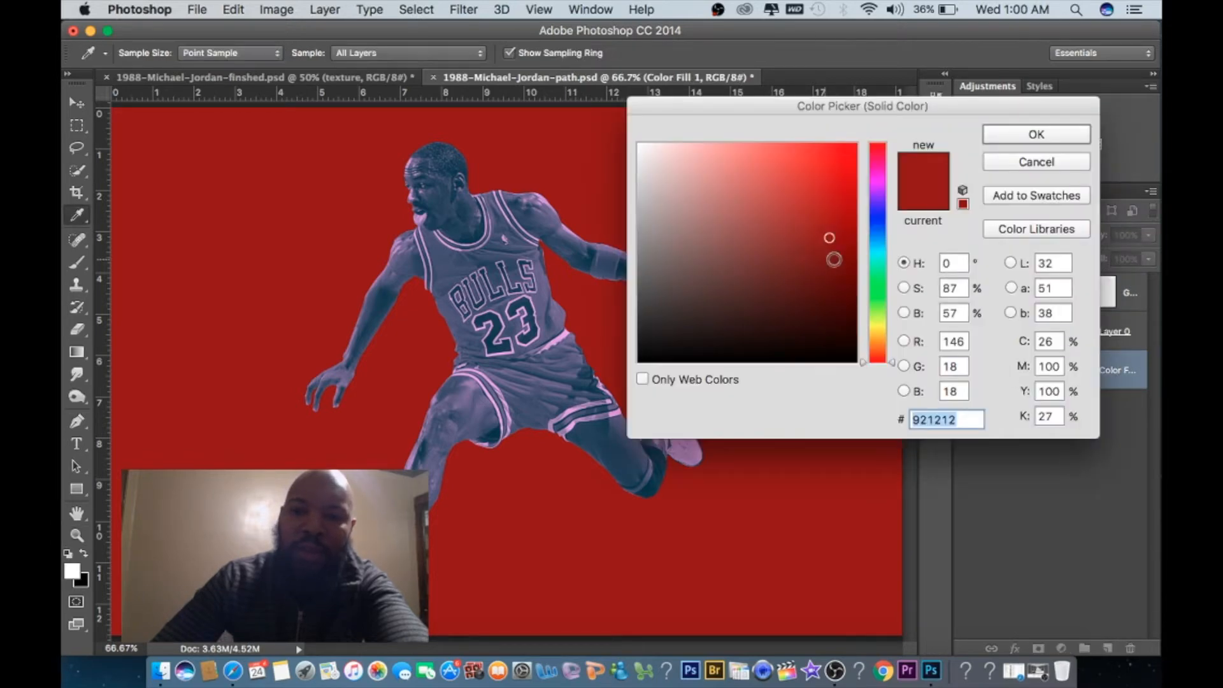
click(878, 245)
drag(830, 237, 828, 231)
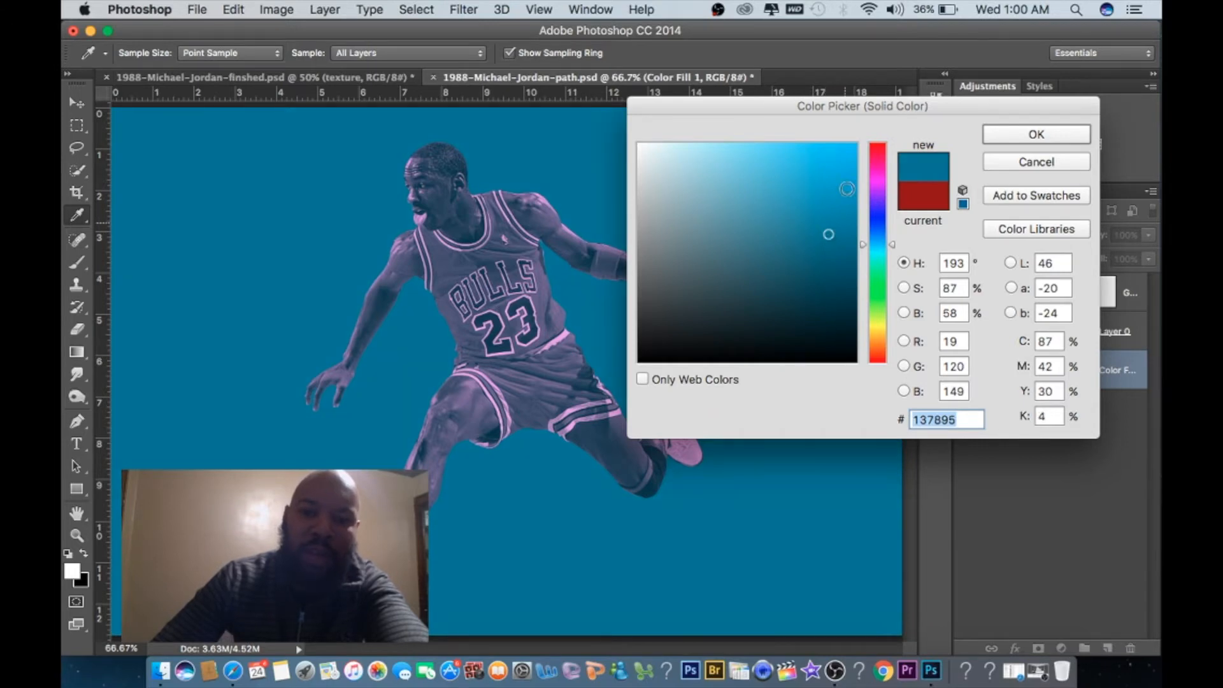
click(1037, 135)
key(z)
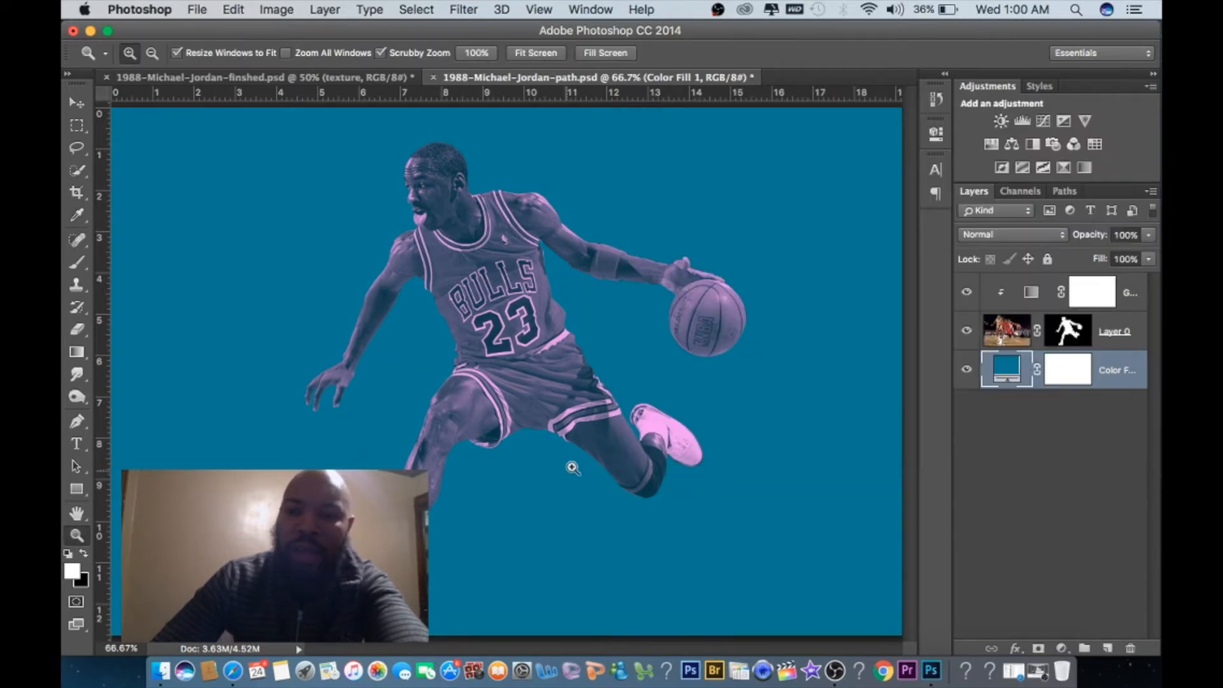
key(super+minus)
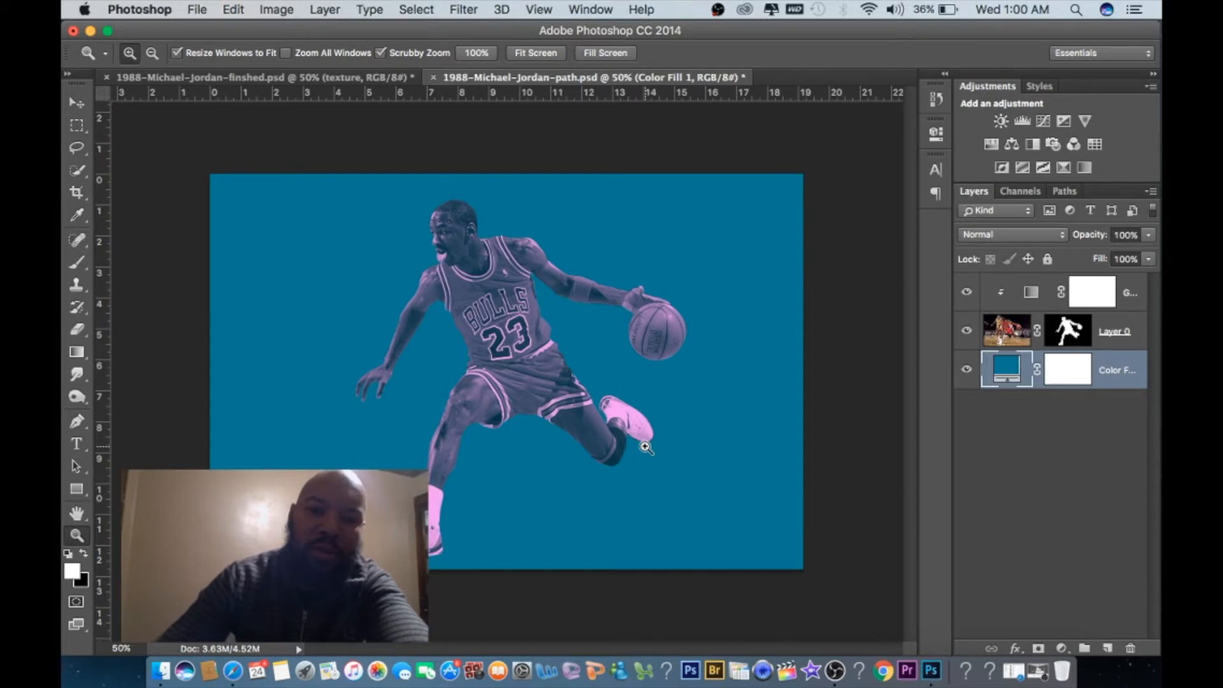
- Check the finished poster for reference, then add a white 72 pt letter M beside the player, directly above the color fill layer
click(346, 79)
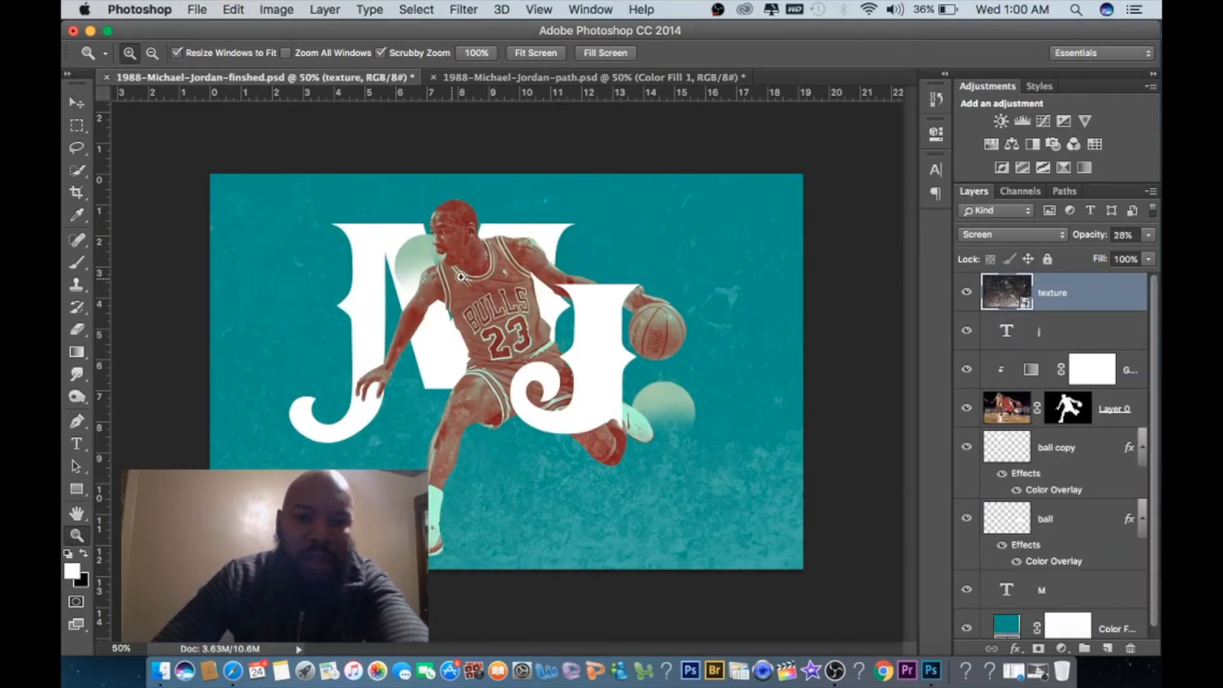
click(631, 79)
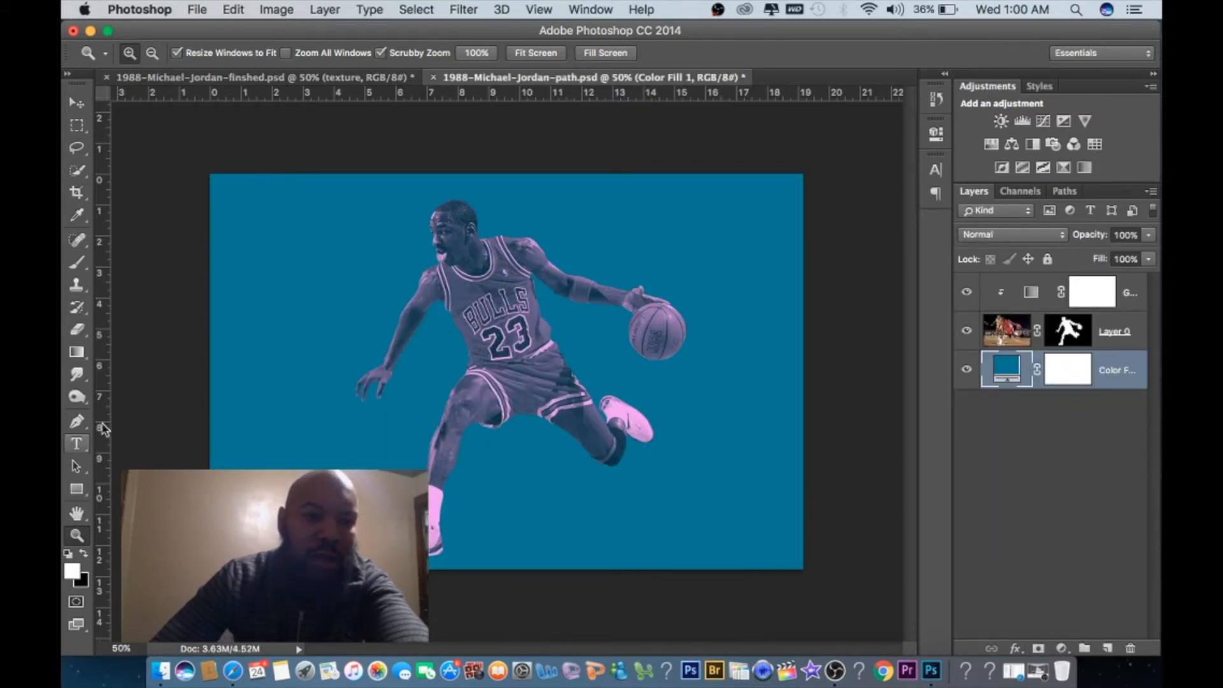
click(79, 444)
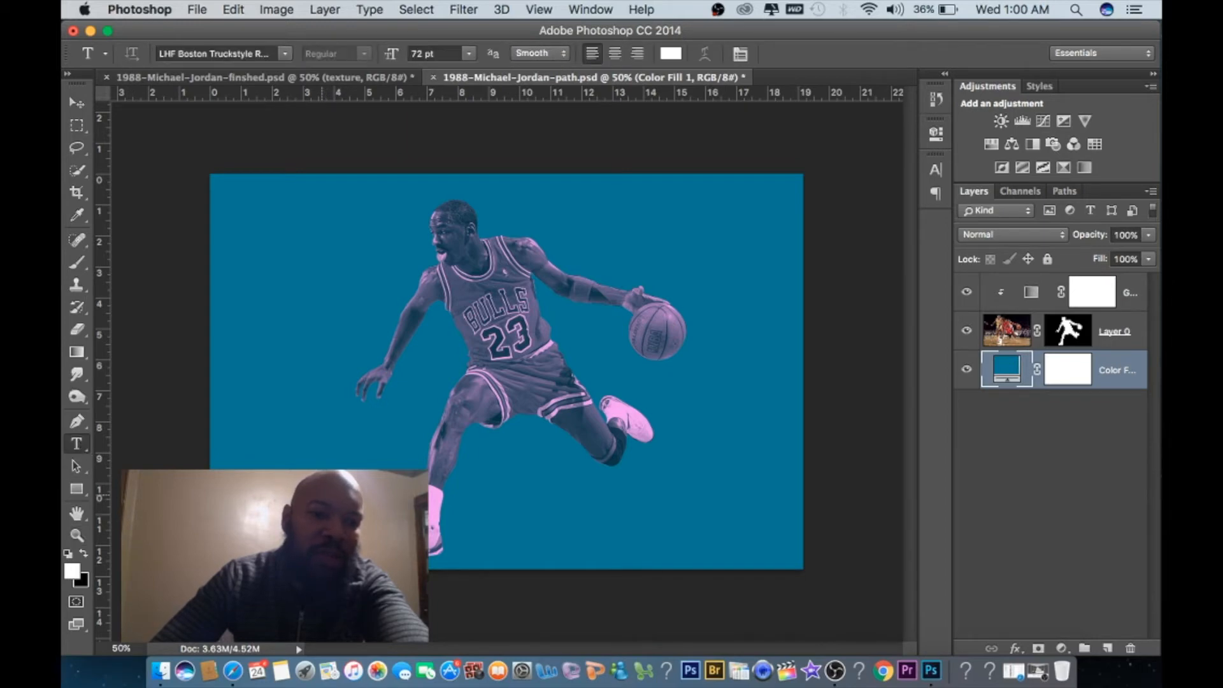
click(329, 303)
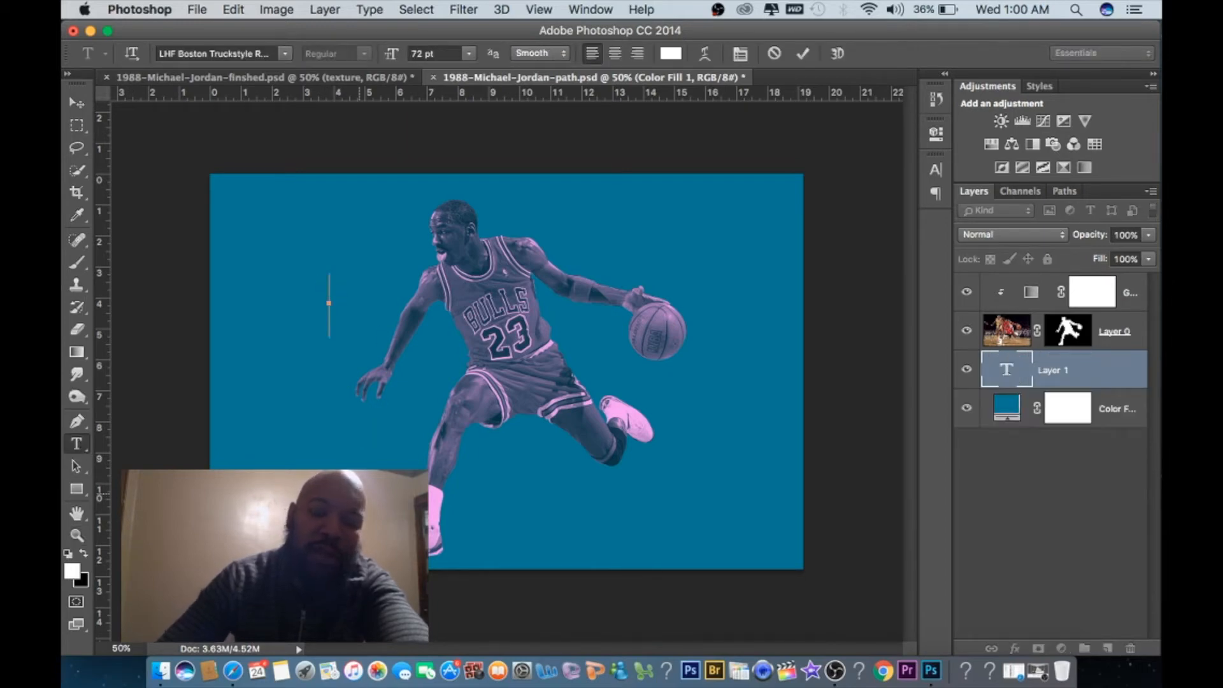
text(M)
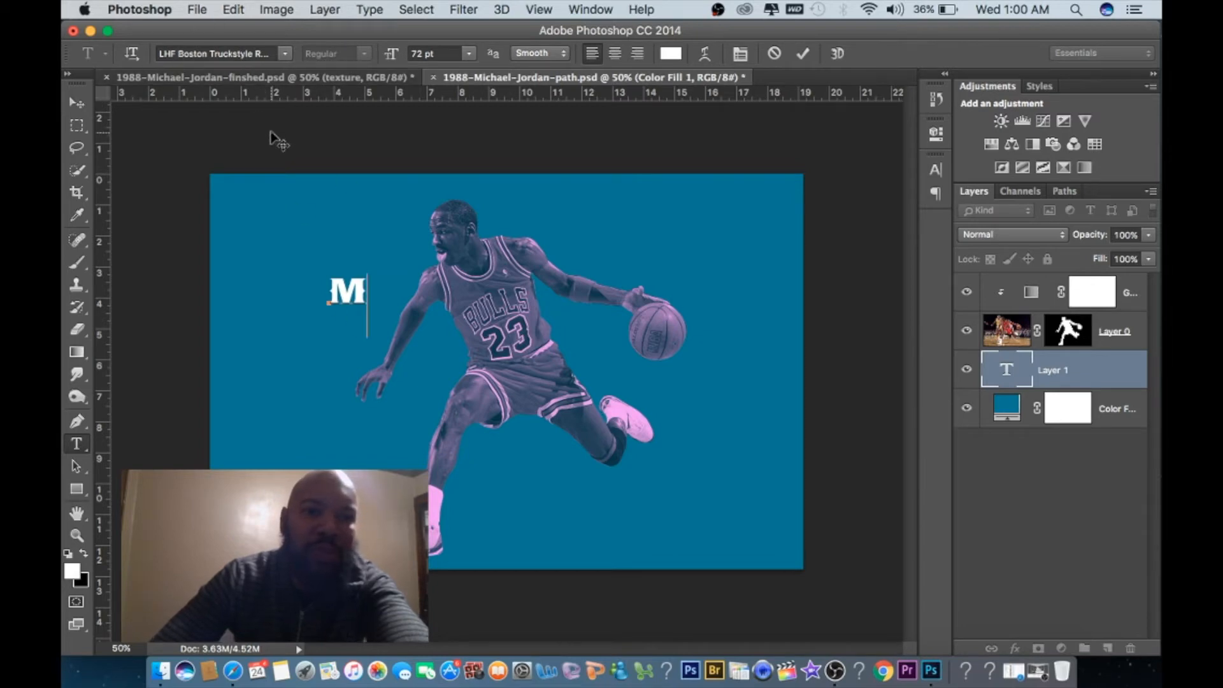
click(802, 53)
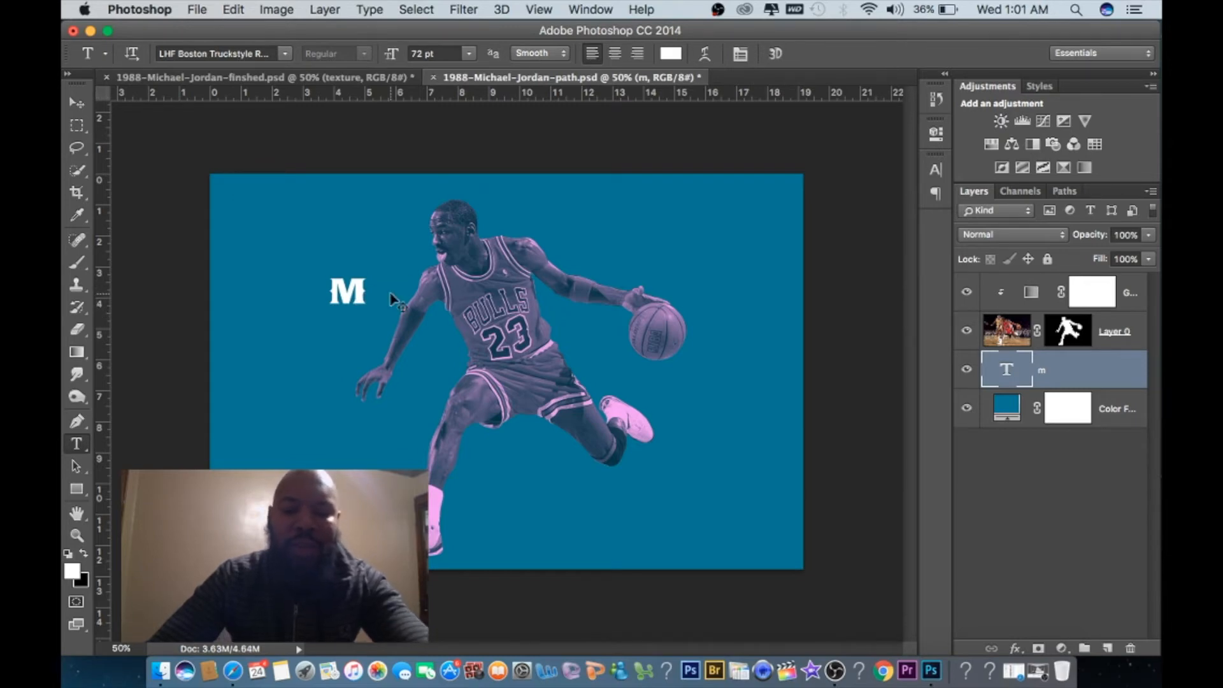
- Scale the letter M proportionally to about 820% and position it behind the player's upper body
key(super+t)
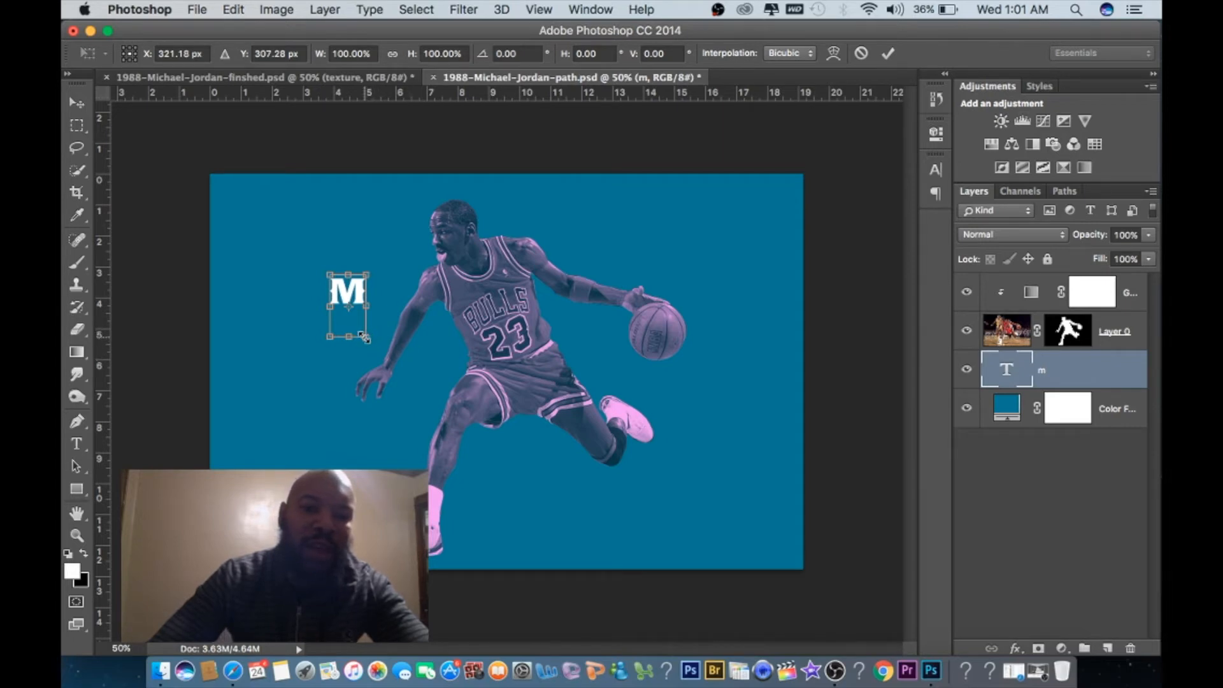
drag(364, 336, 533, 617)
drag(329, 273, 376, 334)
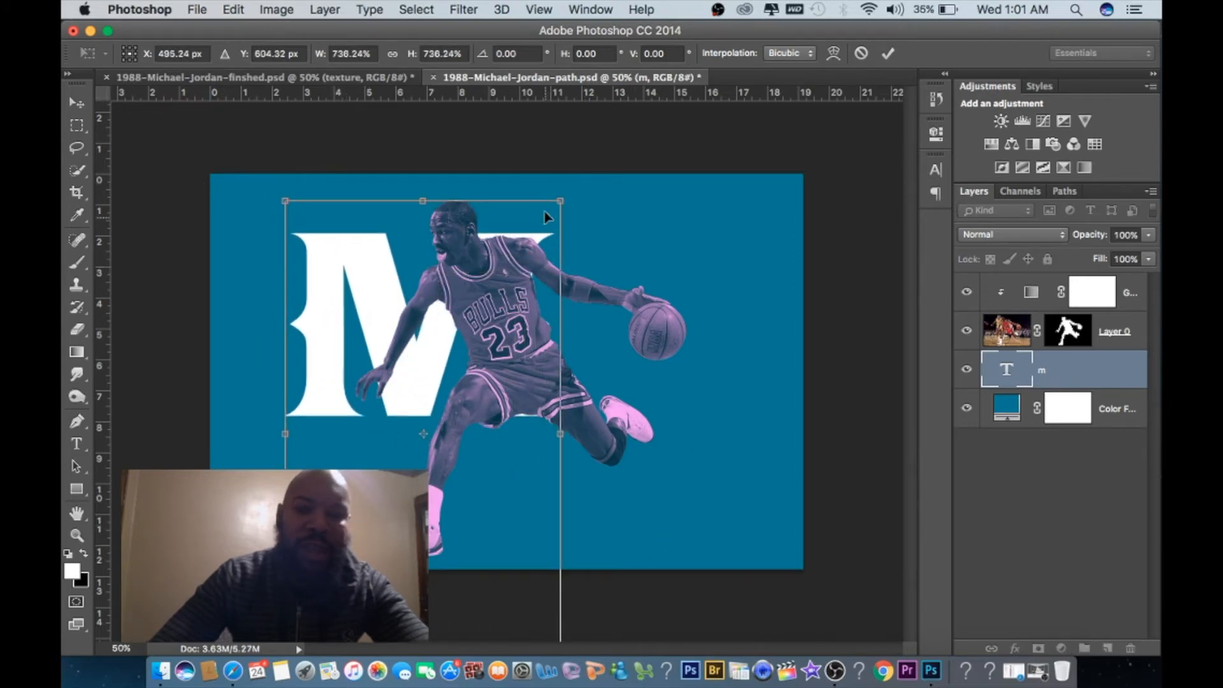
drag(561, 200, 621, 156)
drag(548, 216, 526, 276)
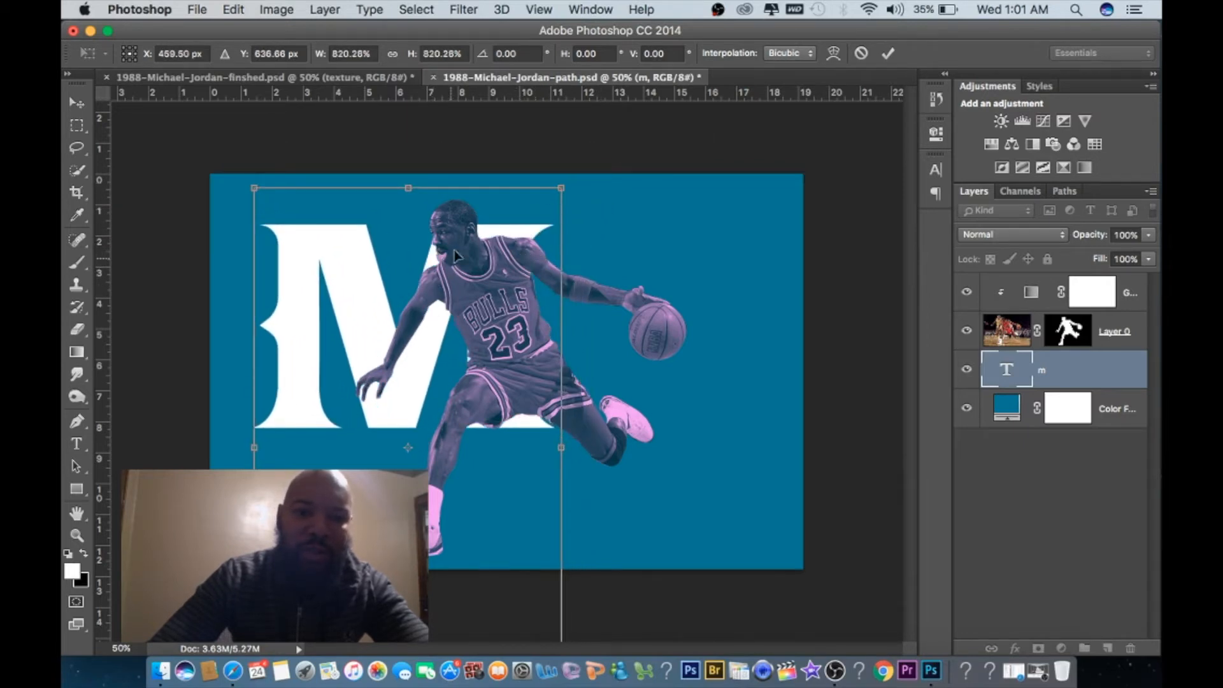
click(888, 54)
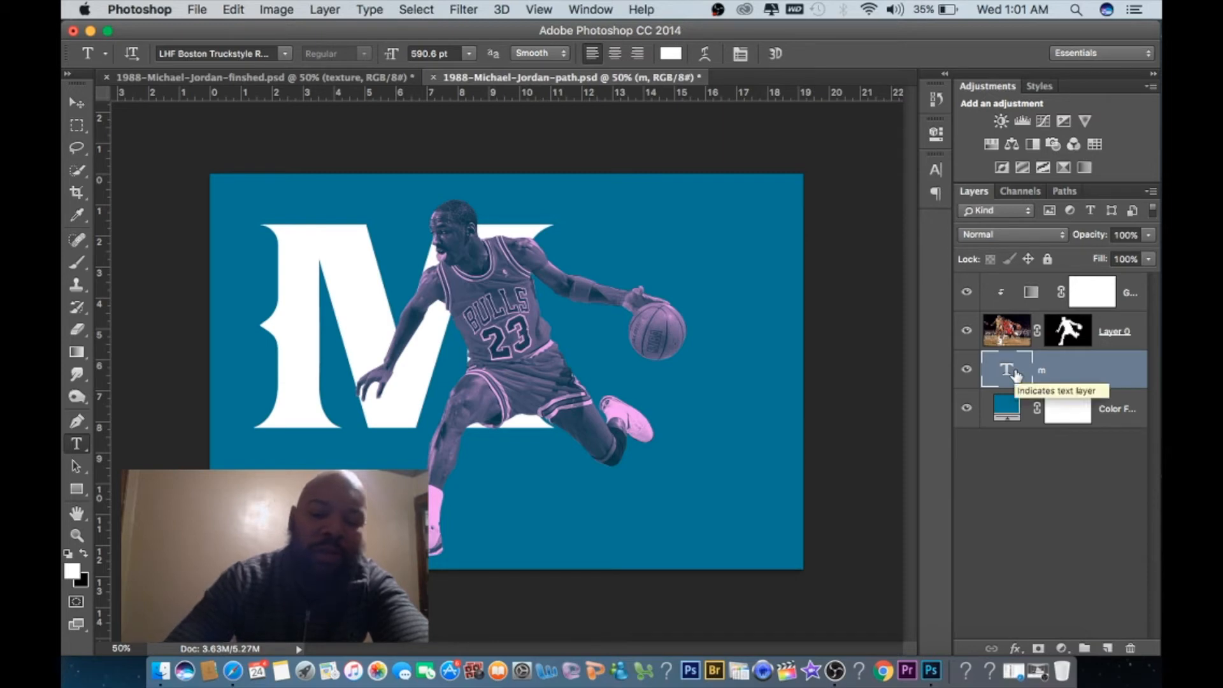
- Duplicate the M text layer and move the copy to the right, slightly lower than the original
key(super+j)
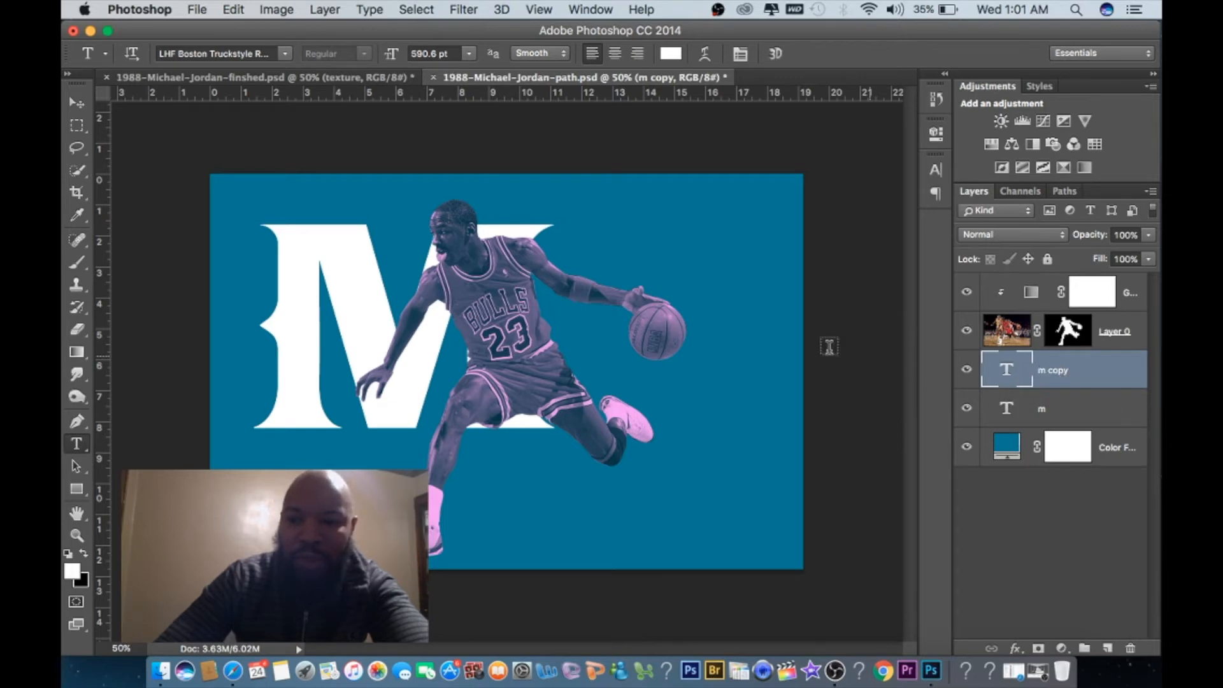
click(75, 103)
drag(300, 255, 345, 255)
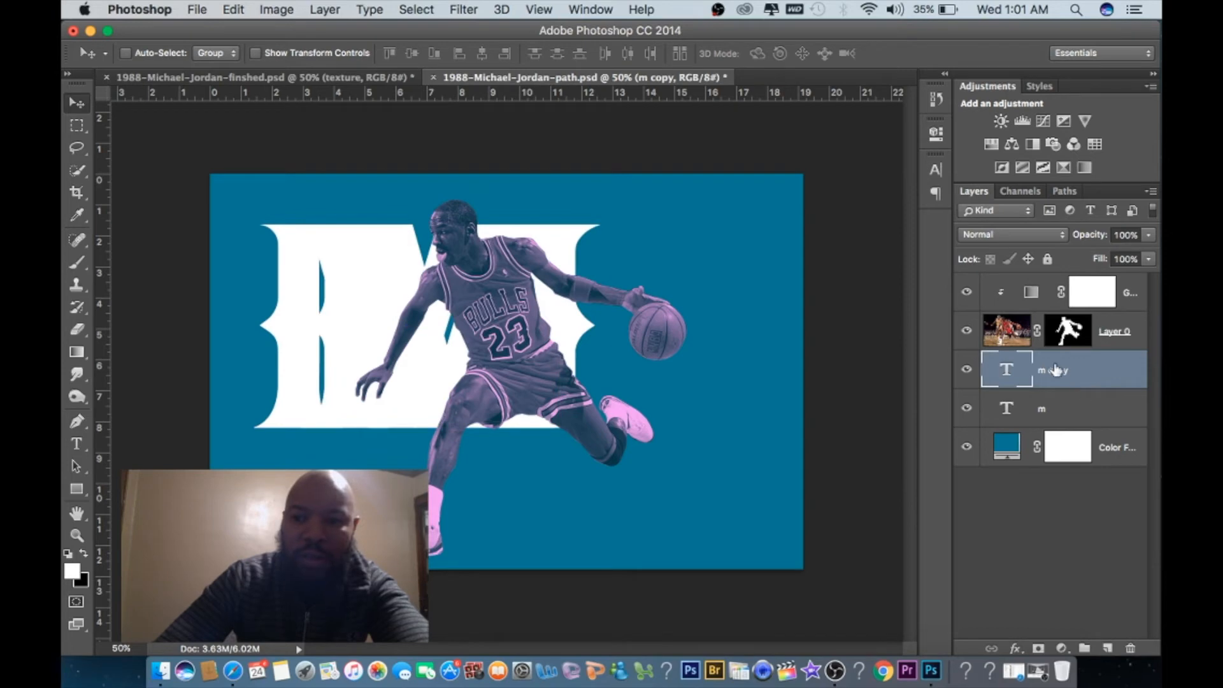
drag(385, 279, 458, 294)
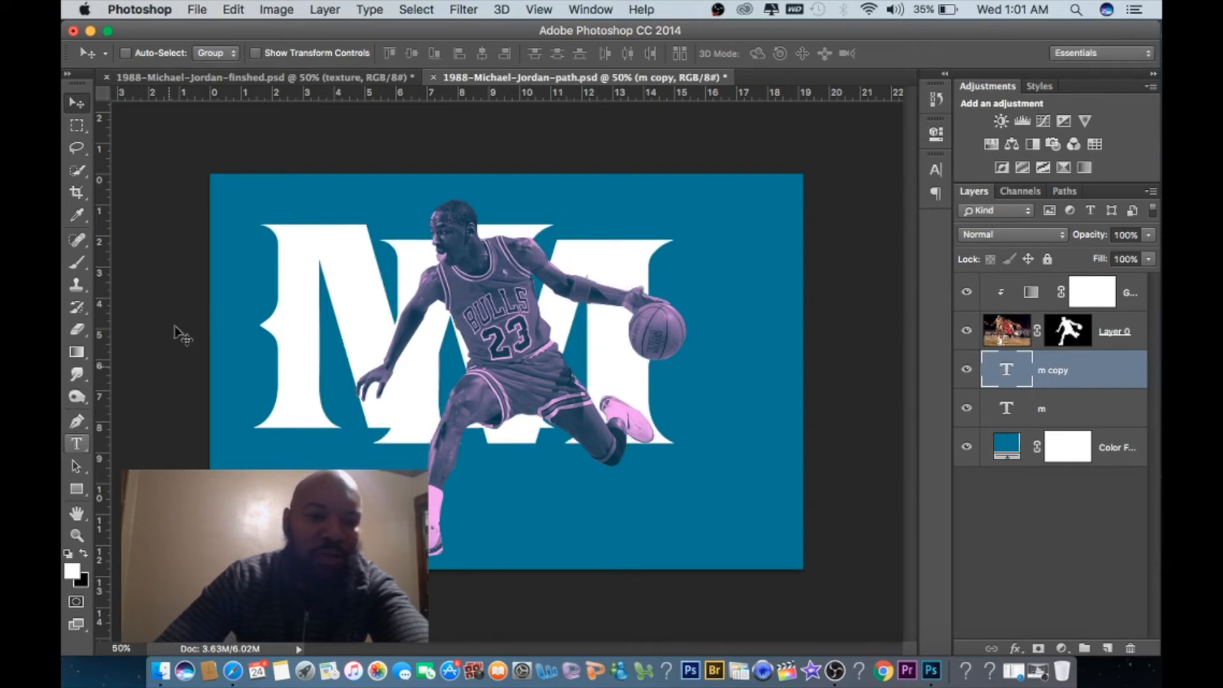
- Replace the text of the duplicated M layer with the letter j
click(77, 444)
click(625, 259)
key(super+a)
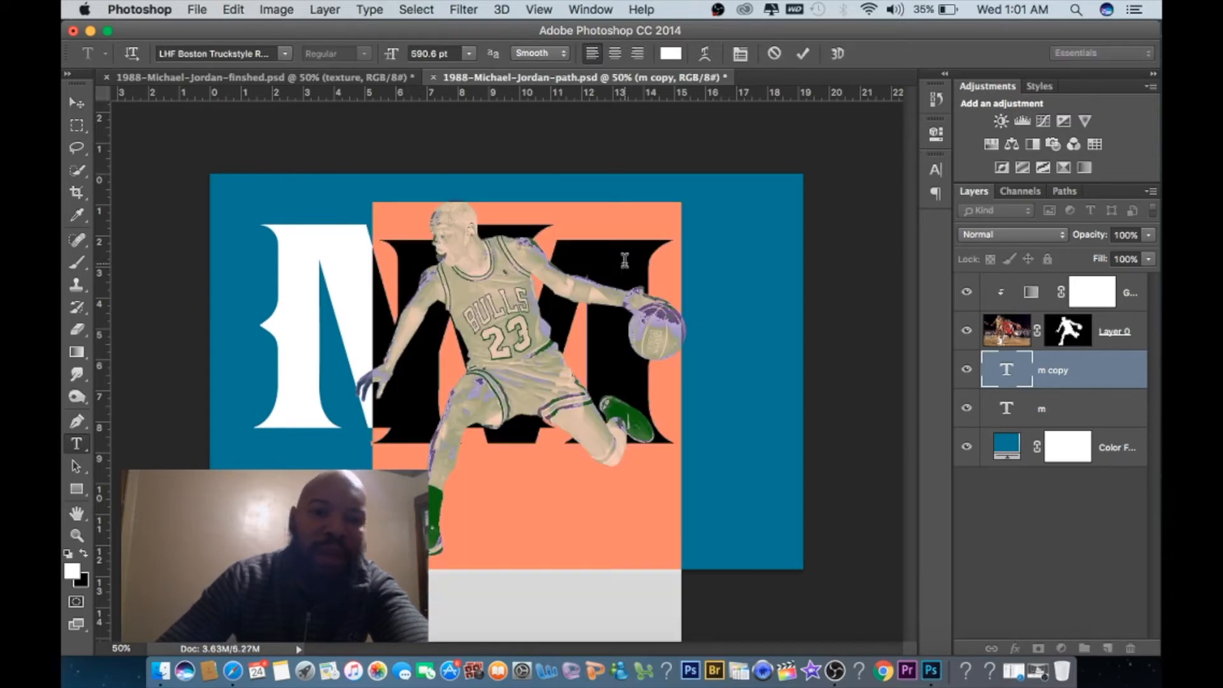
text(j)
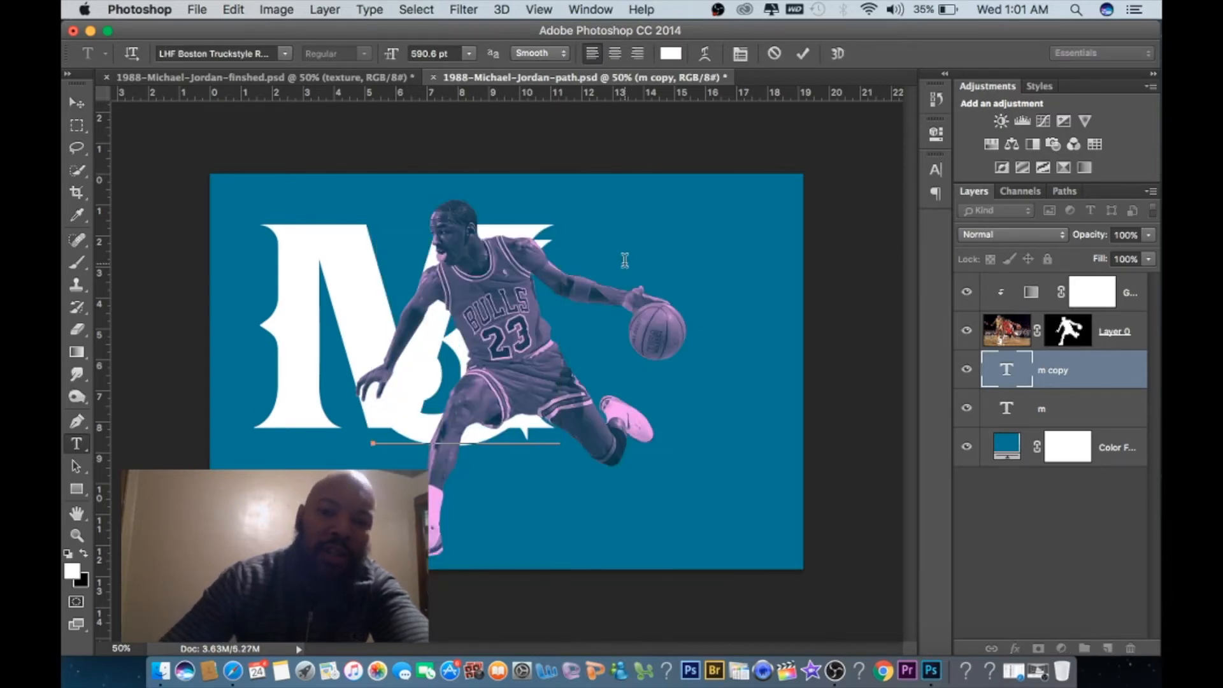
click(804, 54)
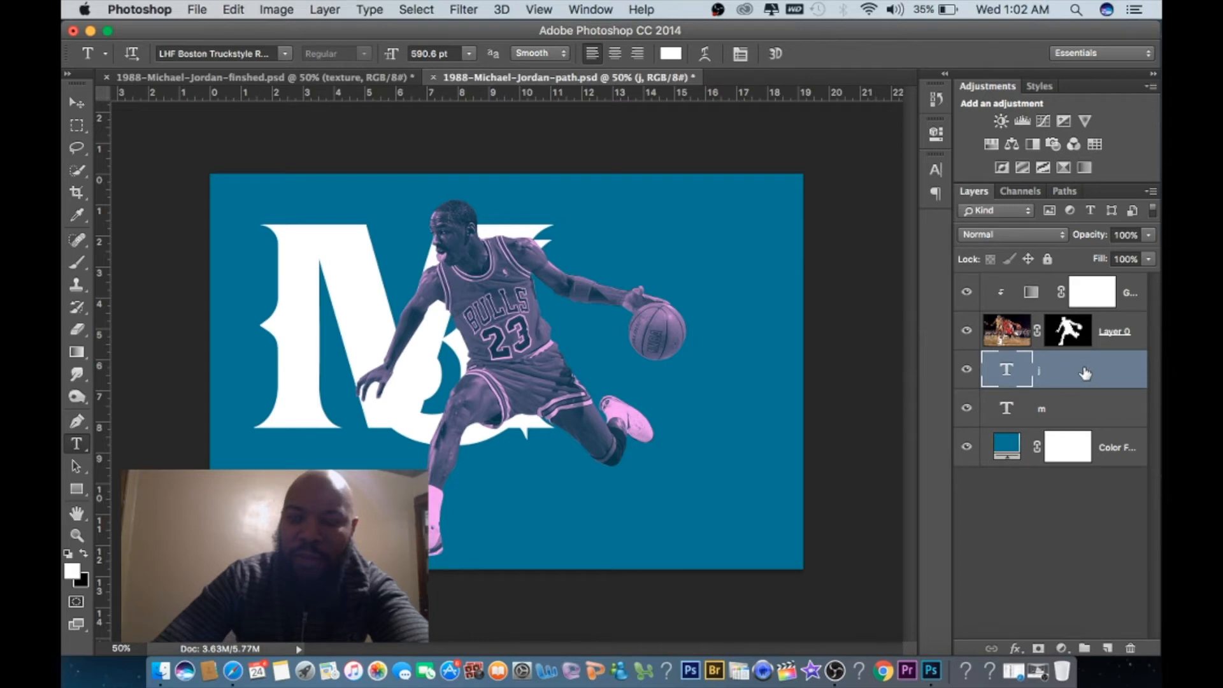
- Bring the j text layer above the gradient map and shift the letter right across the player's torso
drag(1085, 374, 1068, 280)
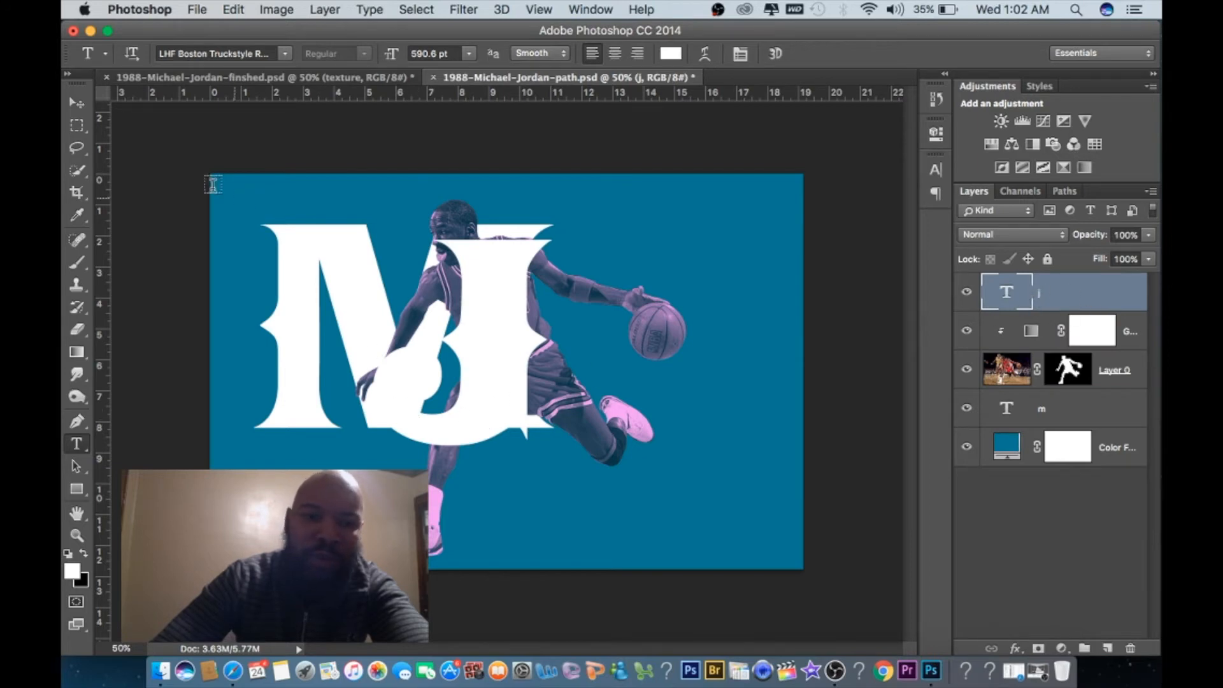
click(76, 108)
drag(481, 346, 524, 349)
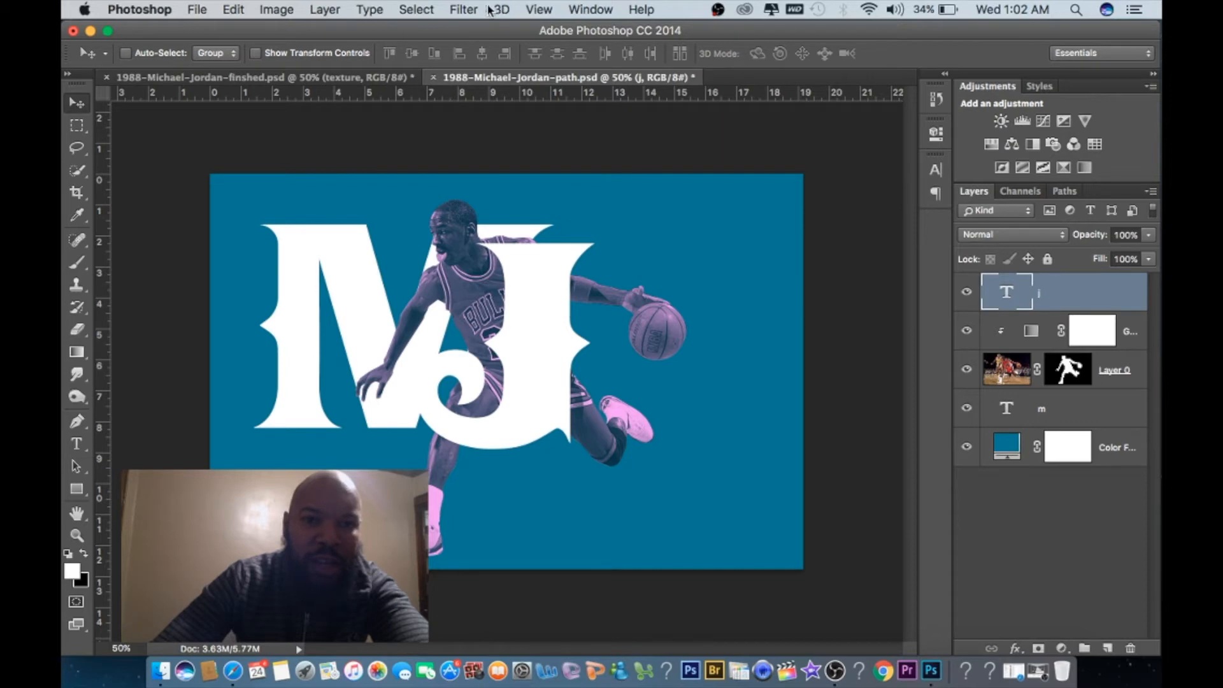
- Scale the letter j to about 67% and move it up over the jersey beside the M
click(235, 10)
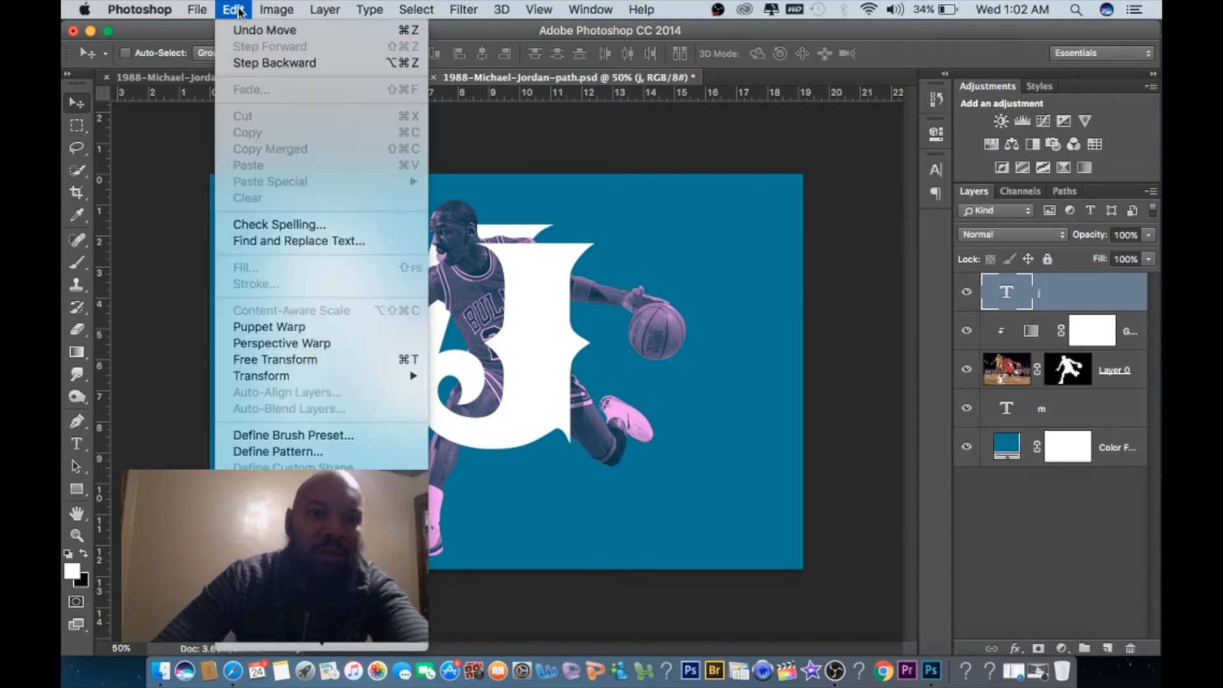
mouse_move(349, 381)
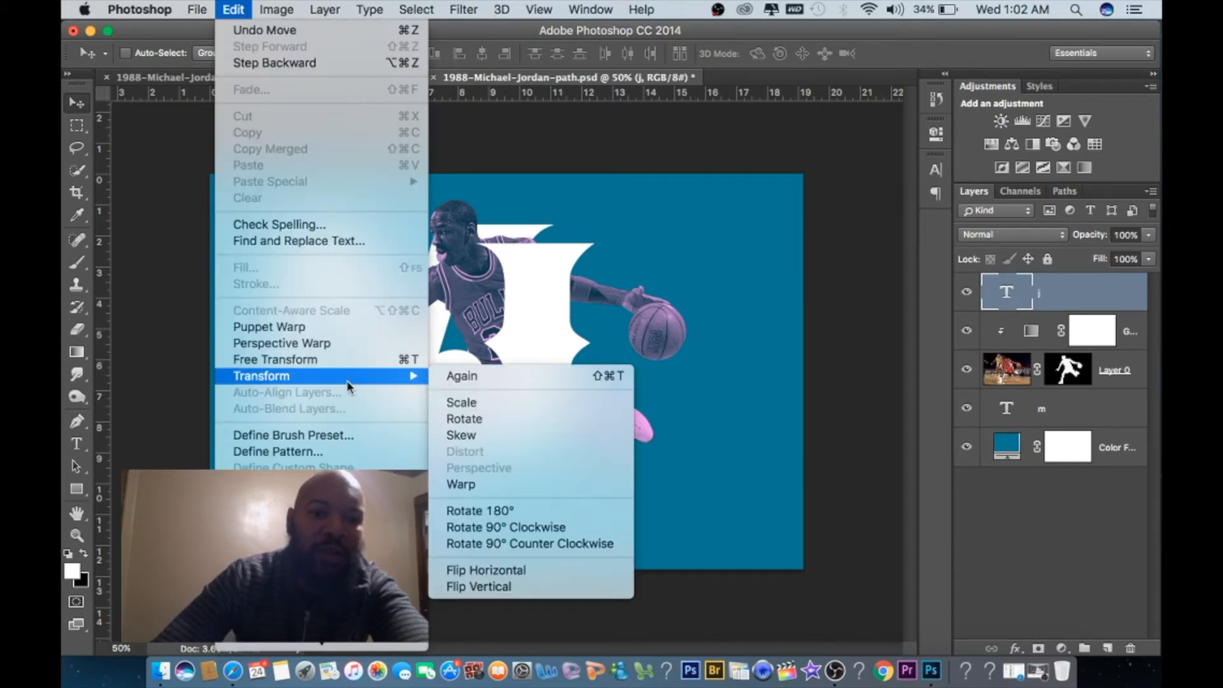
click(462, 403)
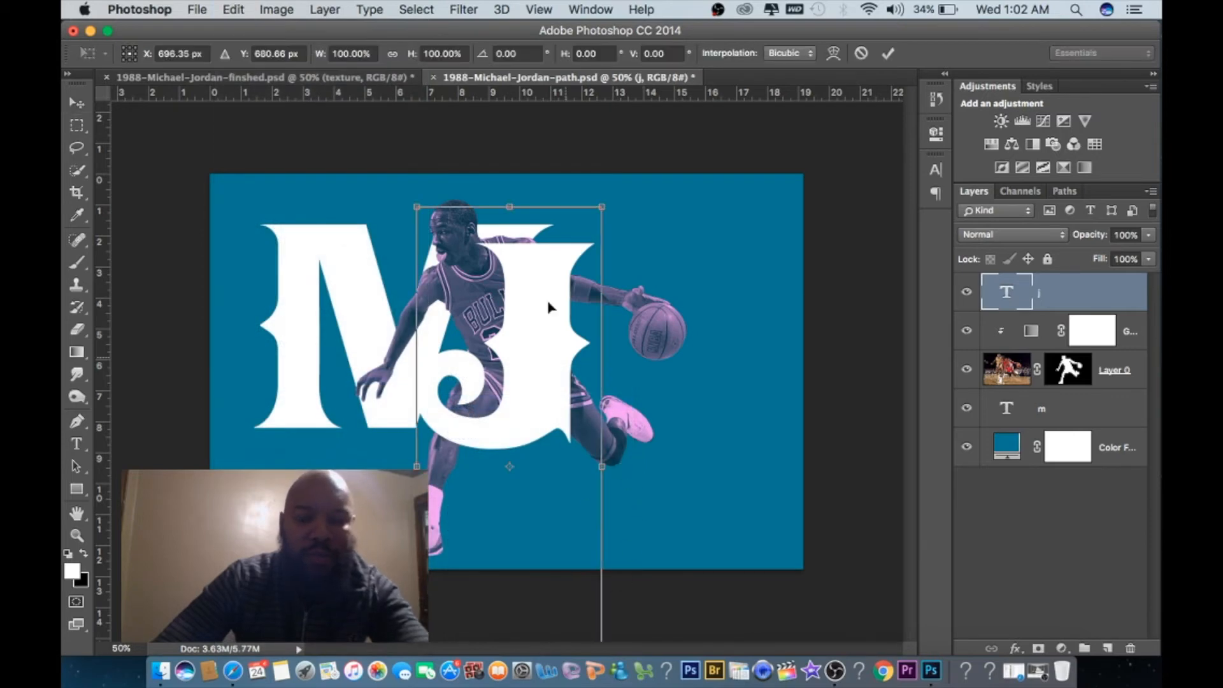
drag(415, 205, 548, 333)
drag(552, 448, 523, 297)
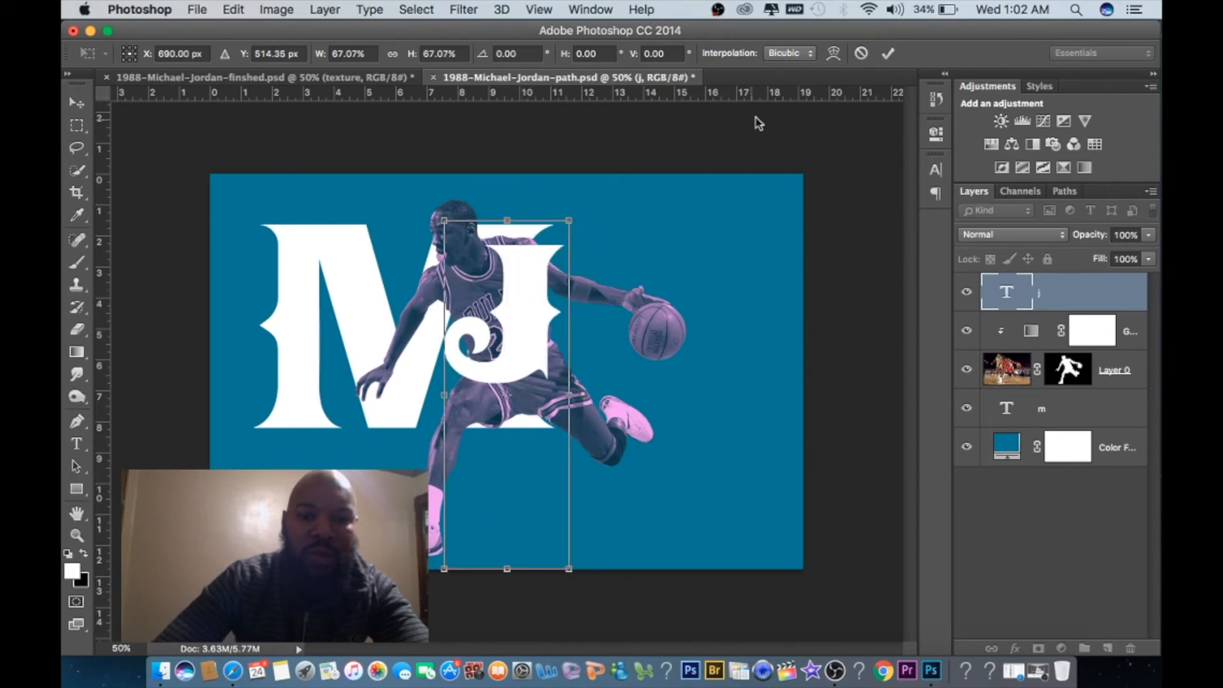
click(888, 52)
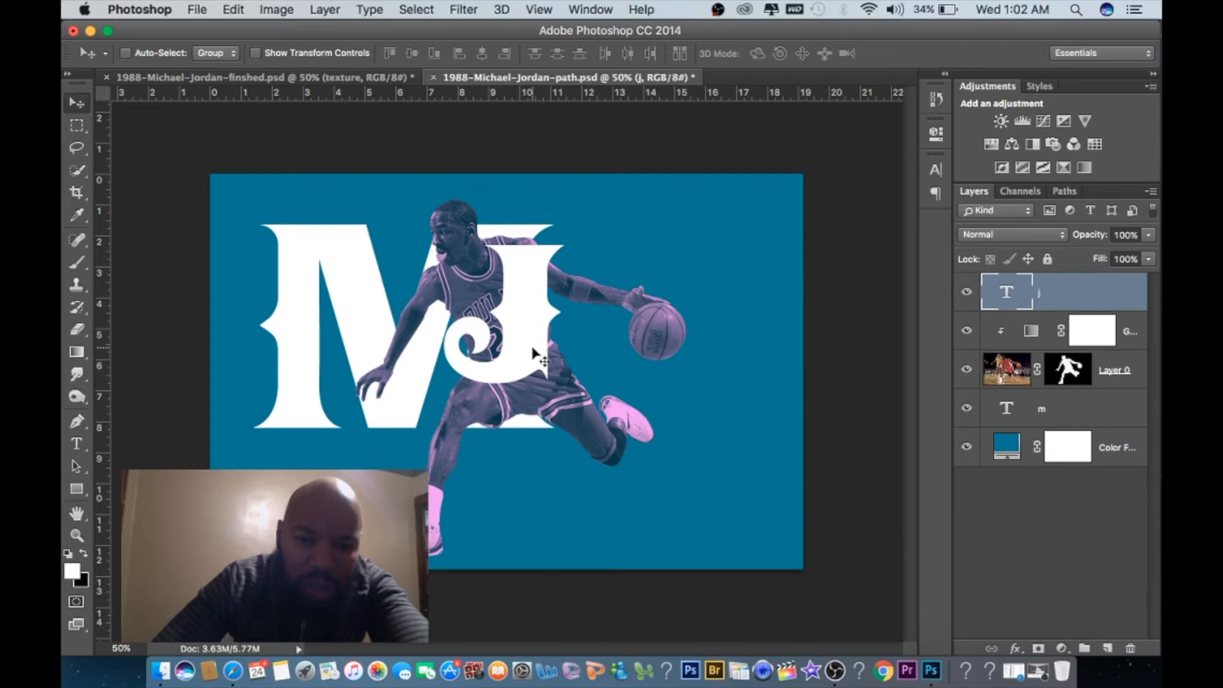
- Nudge the letter j down and left, enlarge it slightly and fit it against the right side of the M
drag(530, 351, 523, 363)
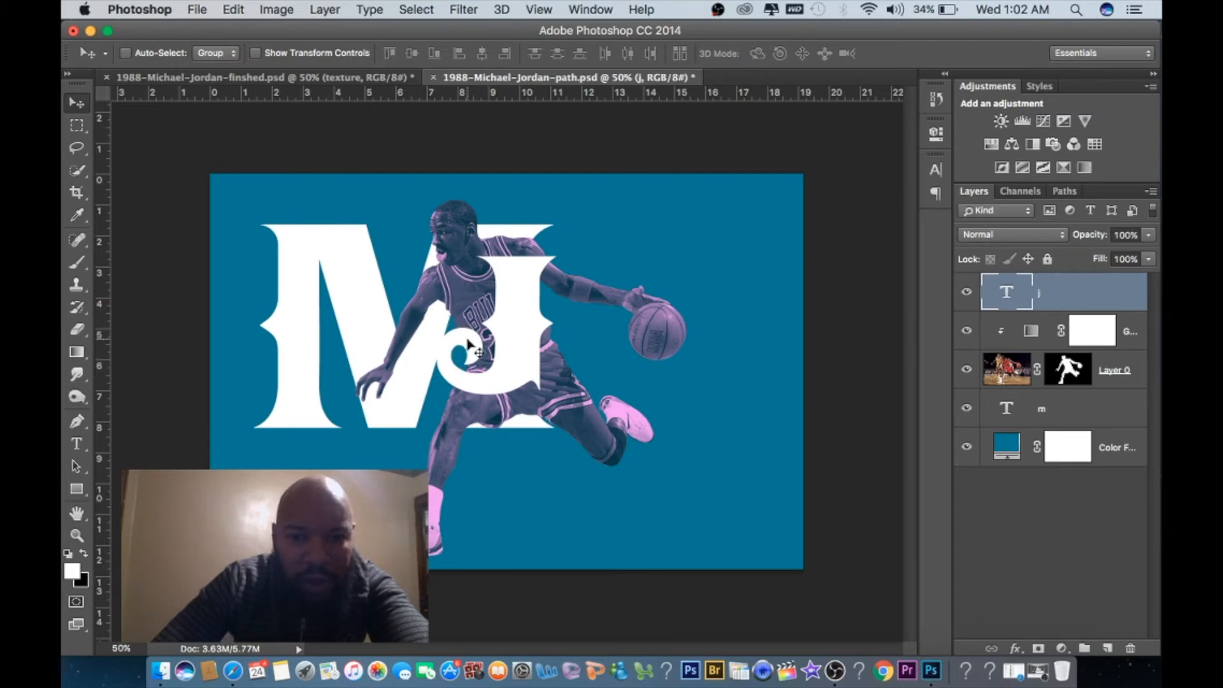
key(ctrl+t)
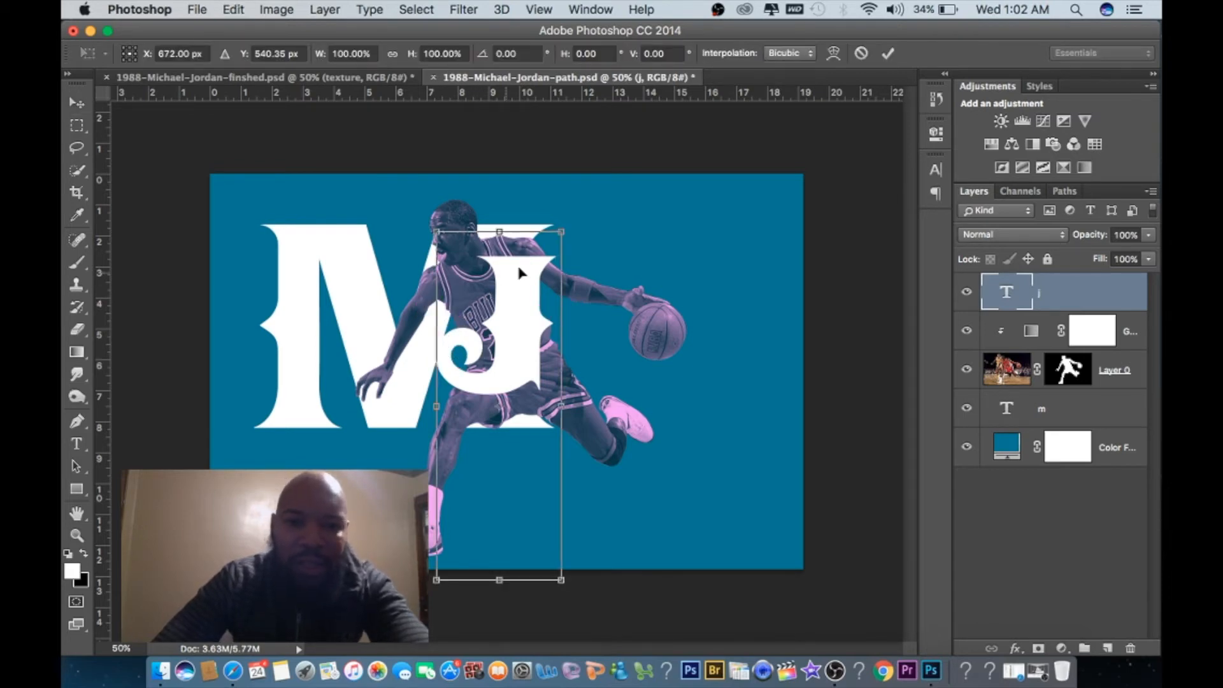
drag(561, 231, 570, 212)
drag(533, 293, 532, 319)
click(886, 54)
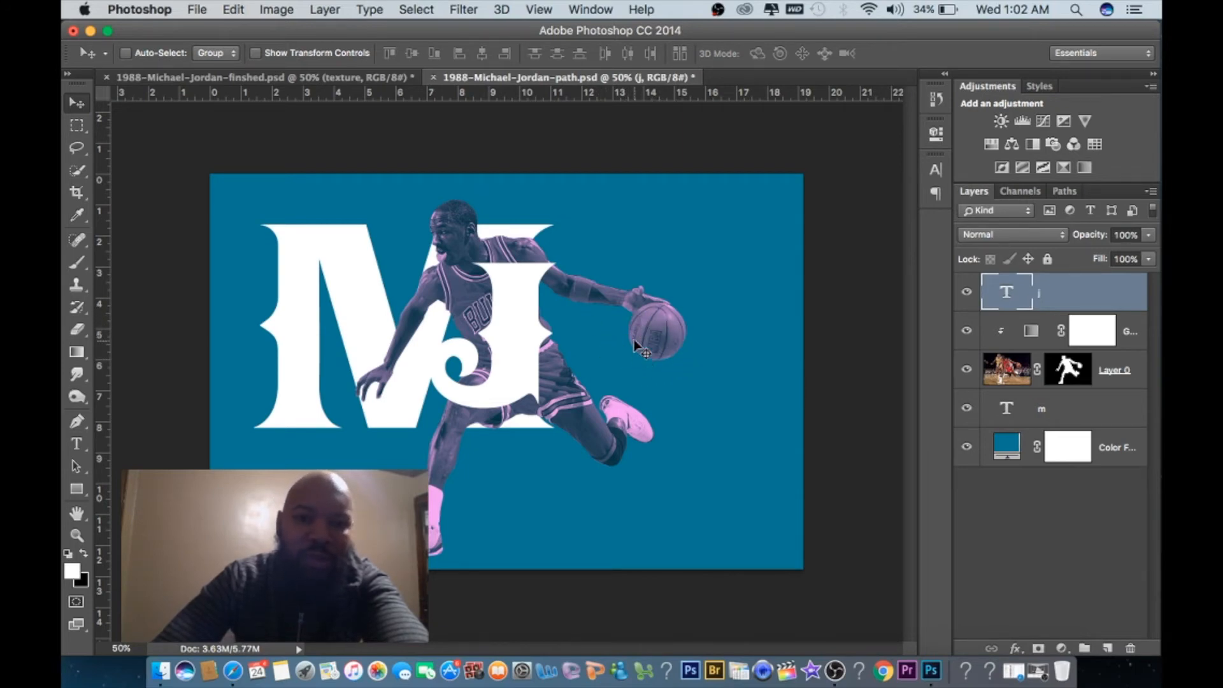
- Activate the Brush tool and add a new empty layer named ball1 above the j text layer
click(75, 266)
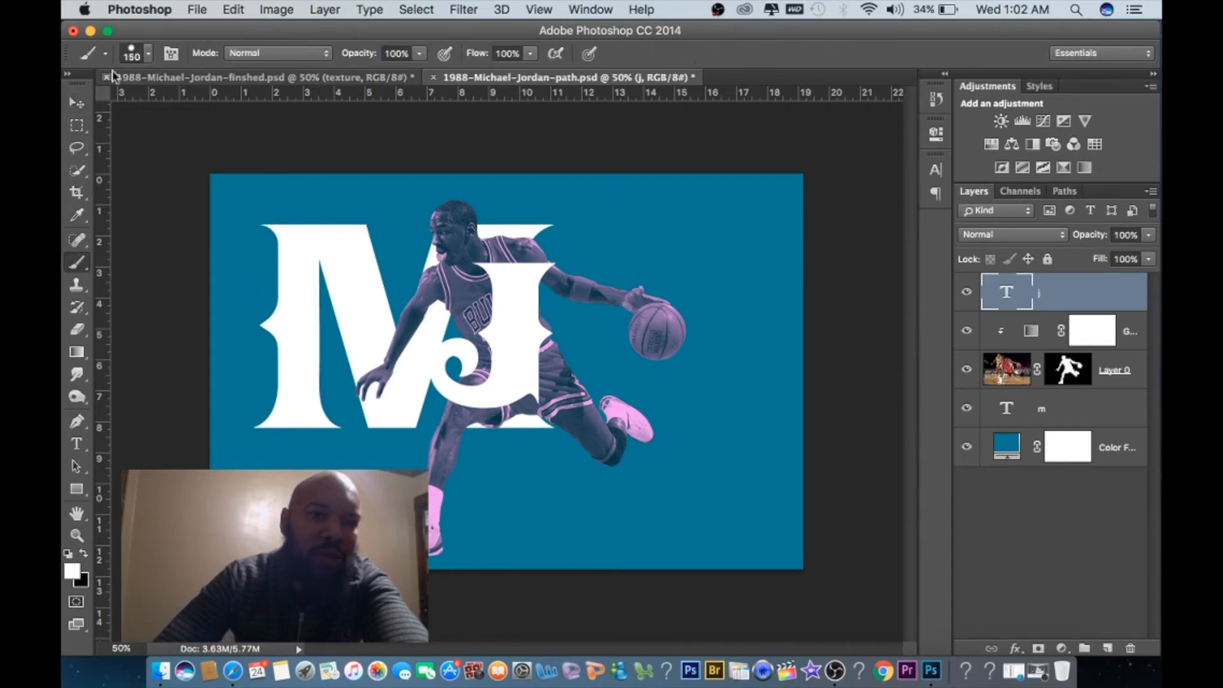
click(149, 54)
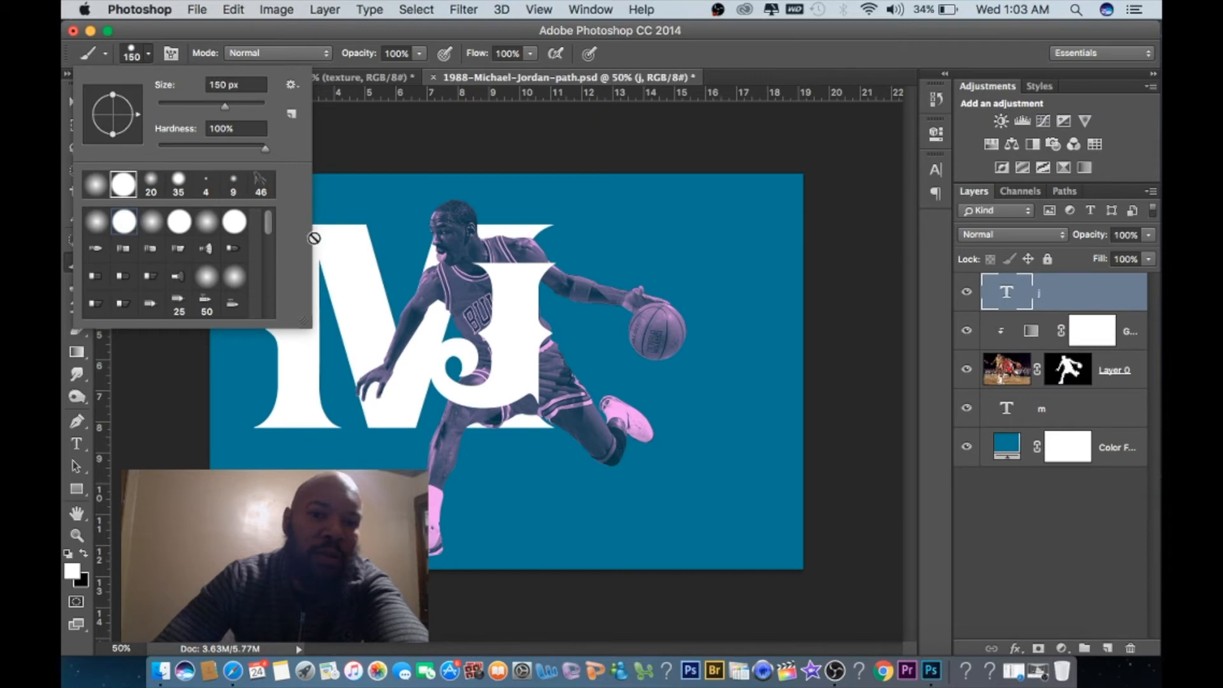
click(360, 132)
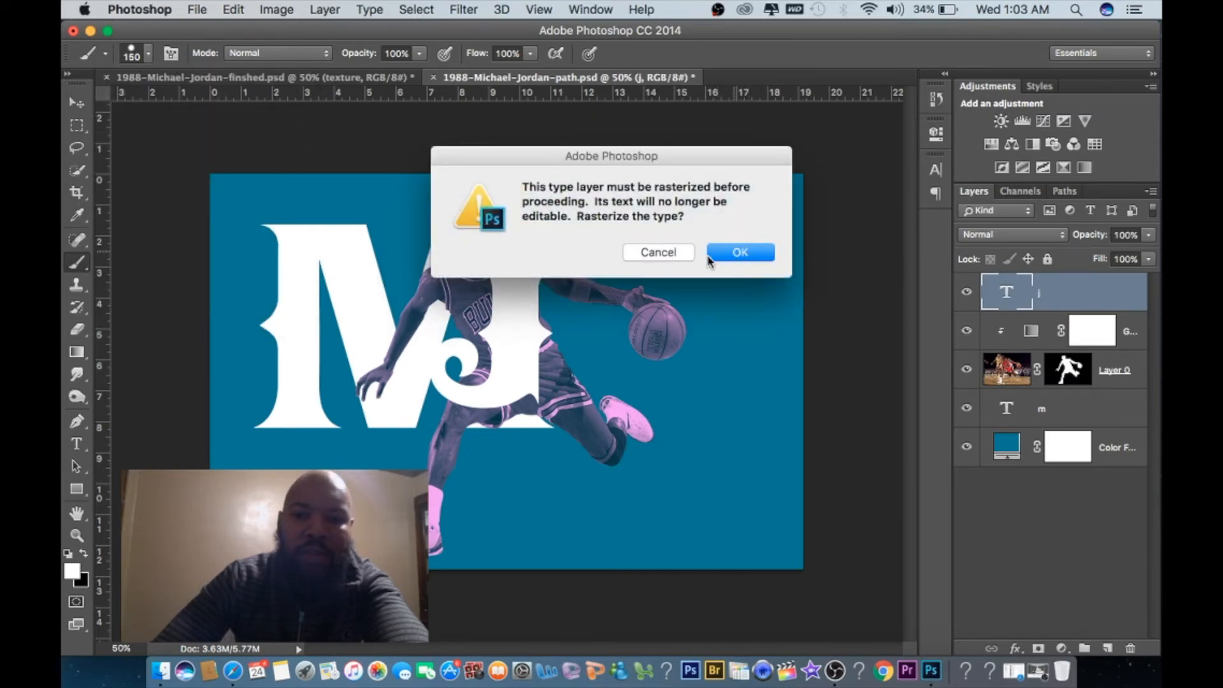
click(674, 255)
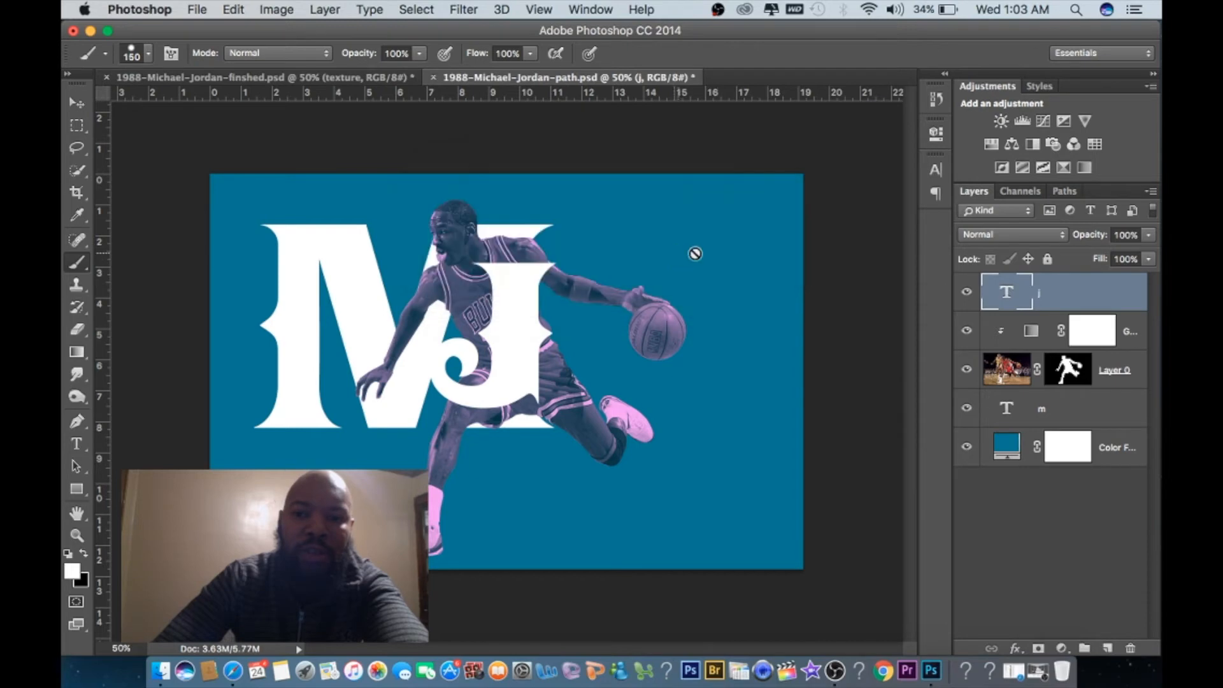
click(1108, 649)
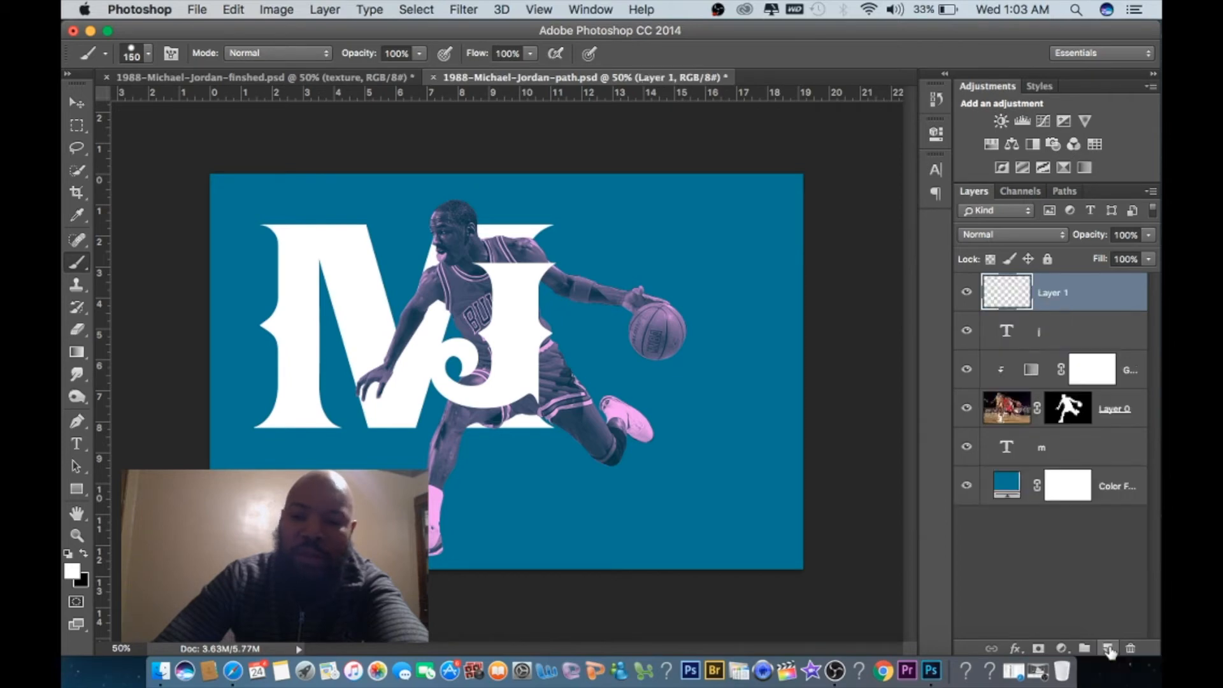
double_click(1053, 294)
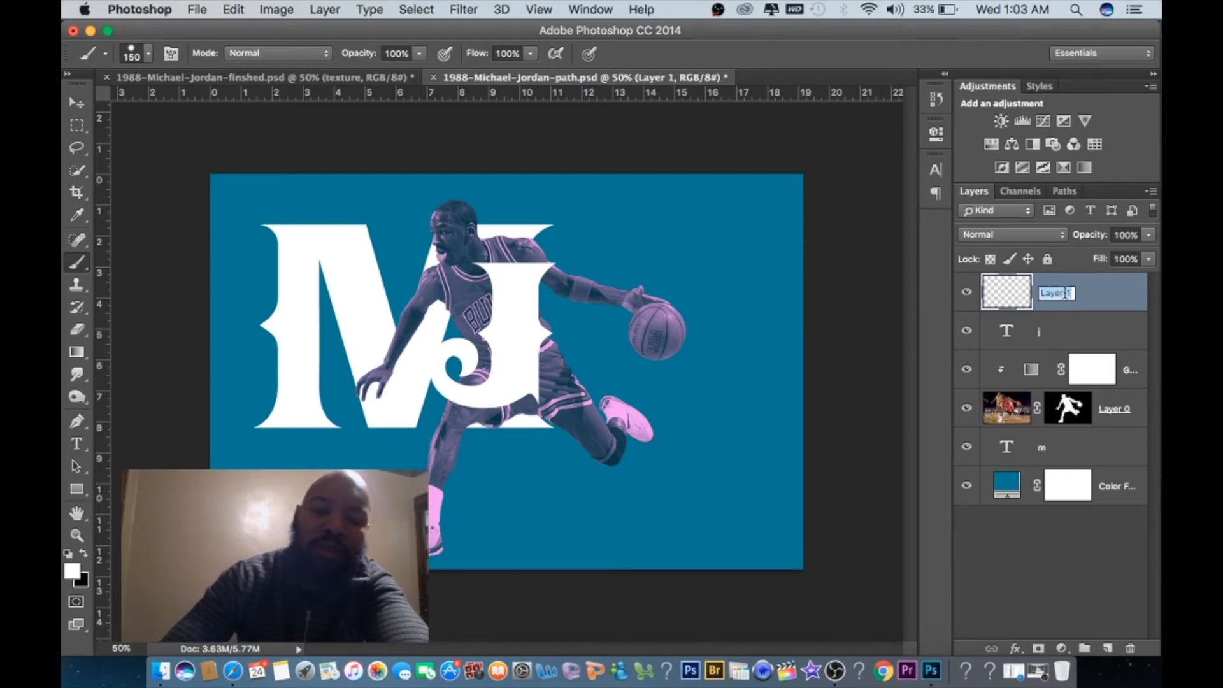
text(ba)
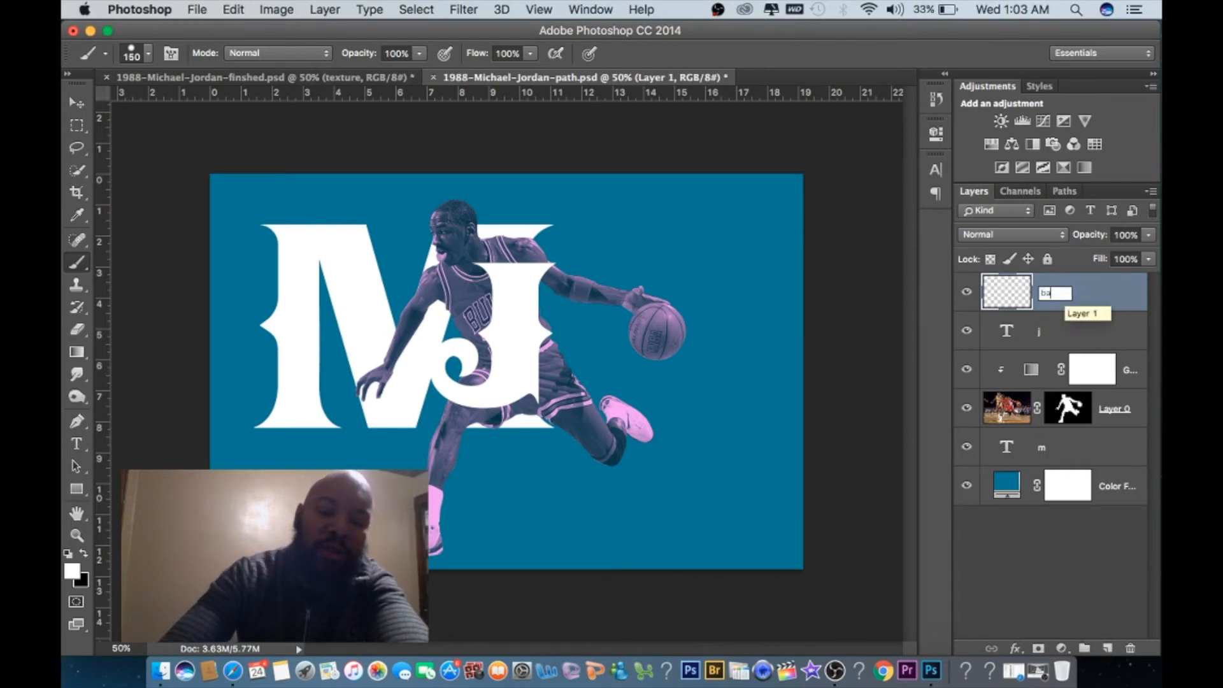
text(ll)
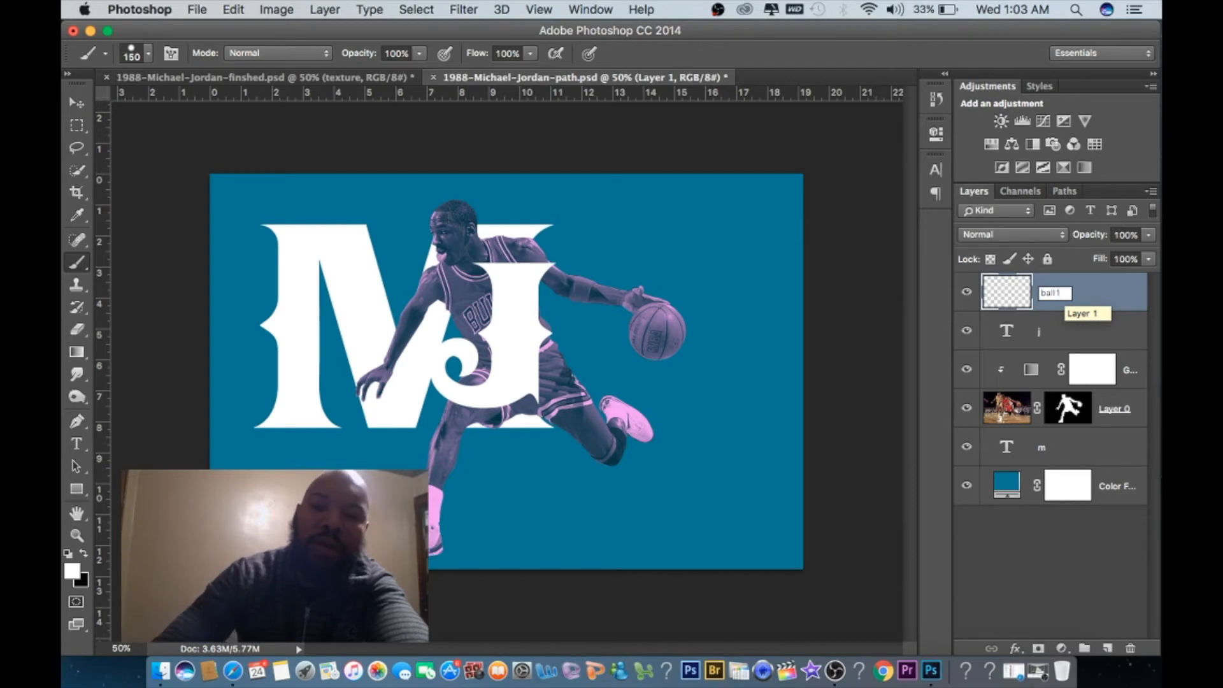
text(1)
key(Return)
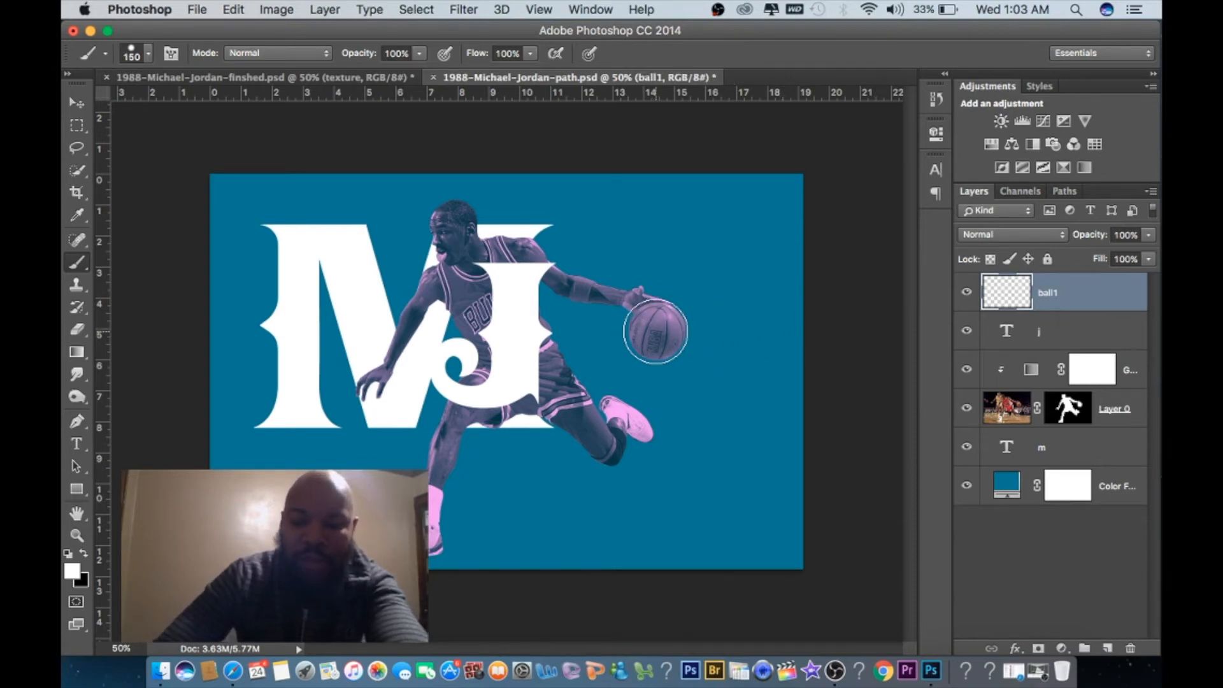
click(148, 55)
drag(220, 107, 198, 107)
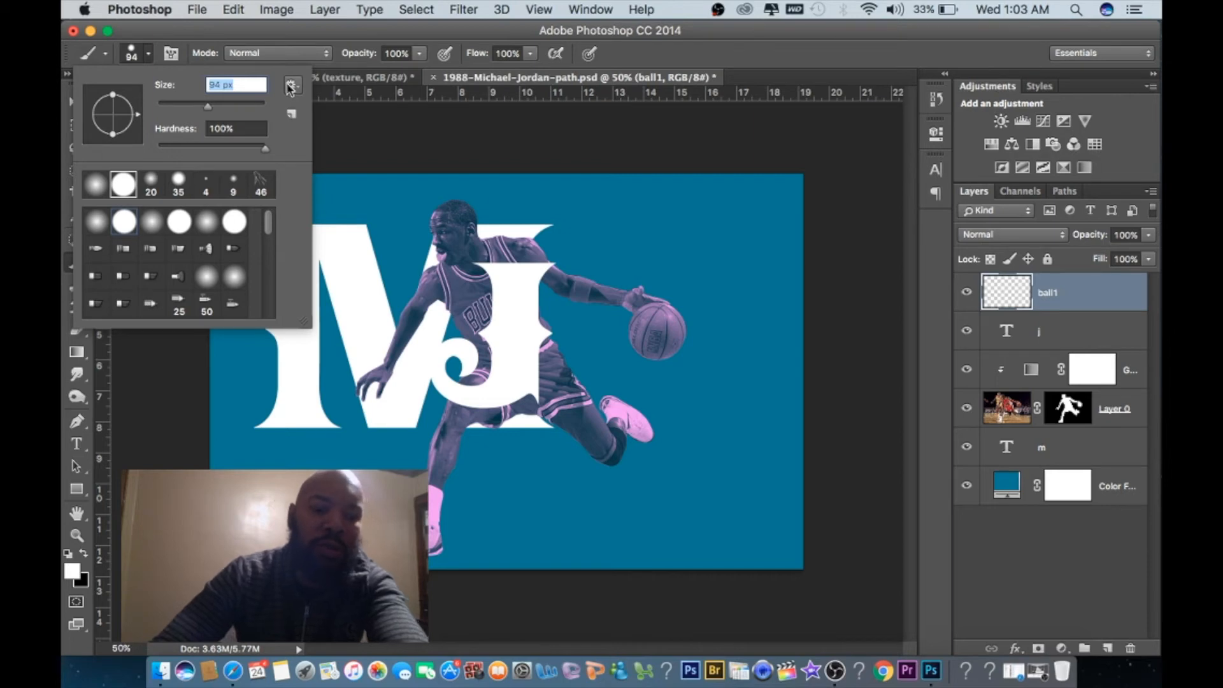
key(Escape)
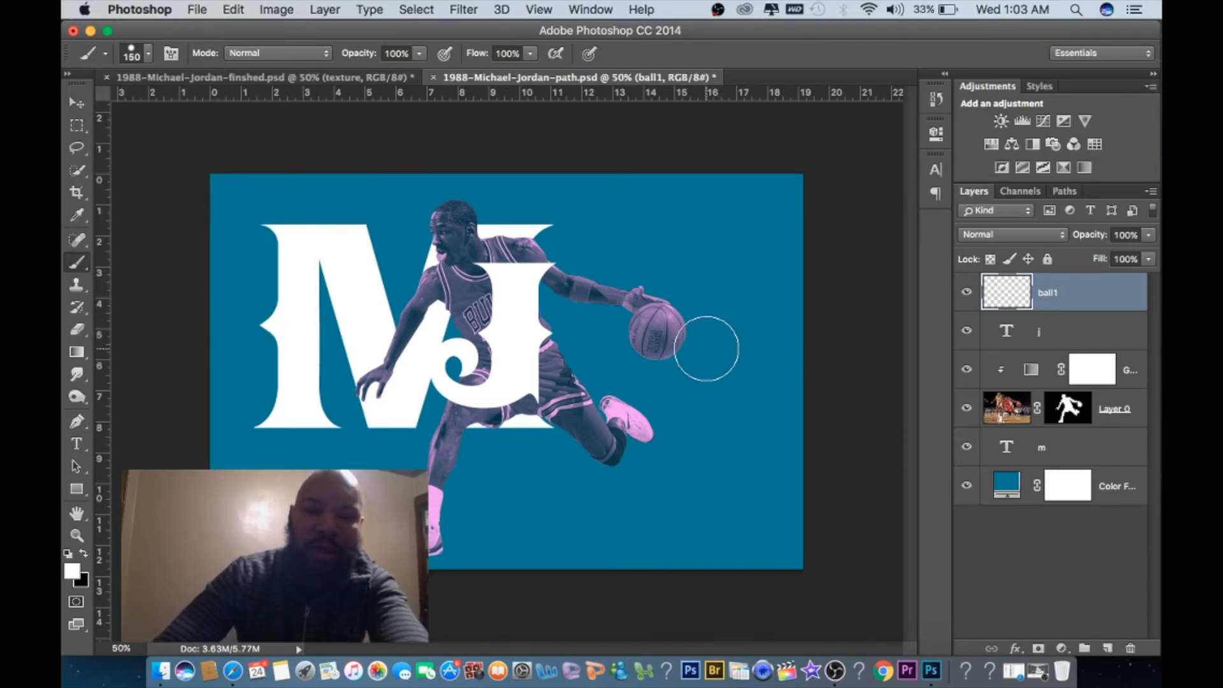
key(bracketright)
key(bracketright)
key(bracketright)
key(bracketright)
key(bracketright)
key(bracketright)
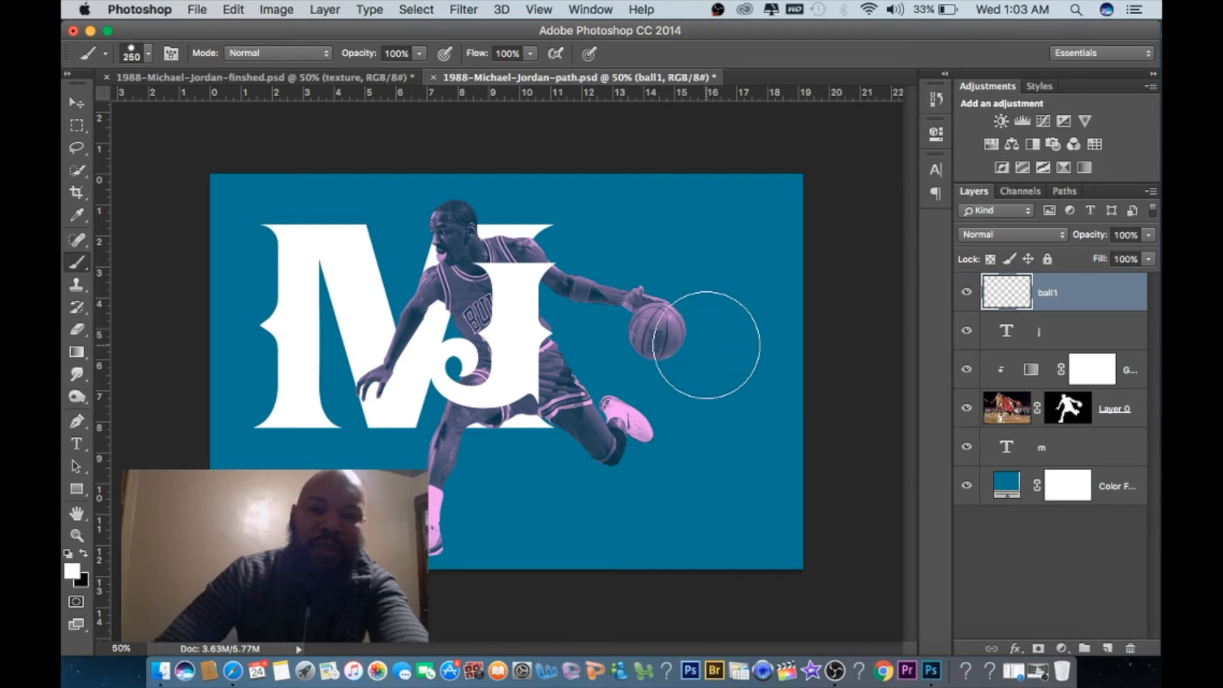
key(bracketleft)
key(bracketleft)
key(bracketleft)
key(bracketleft)
key(bracketleft)
key(bracketleft)
key(bracketleft)
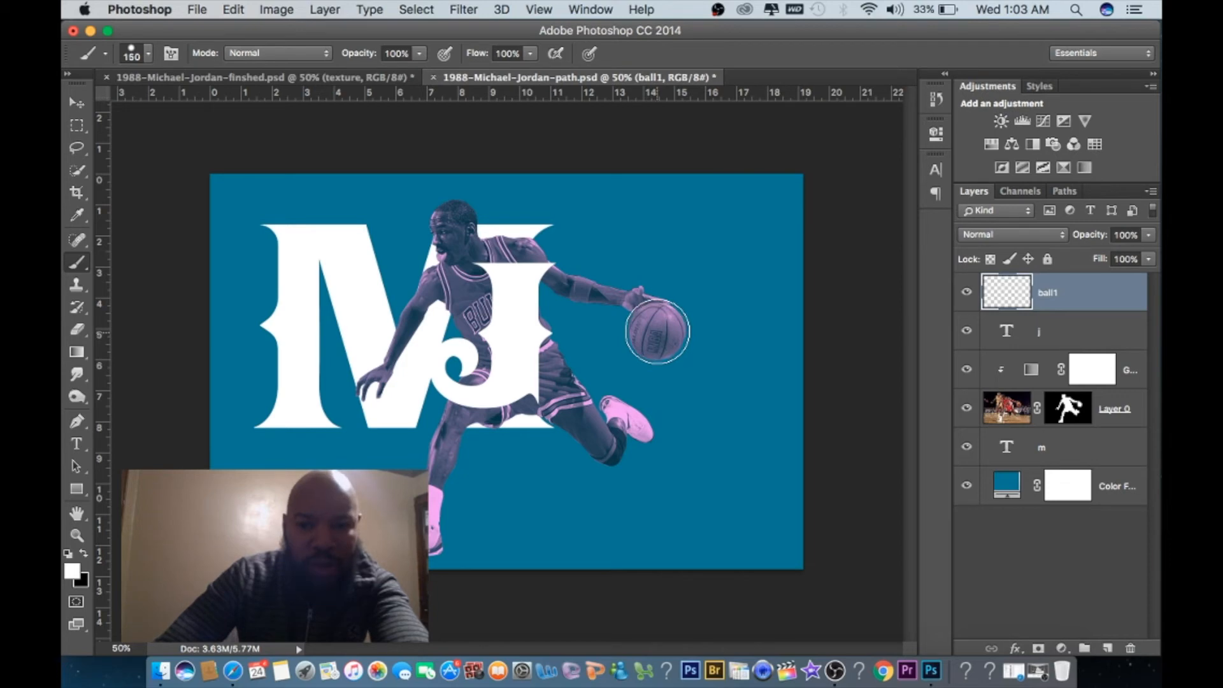
- Enlarge the hard round brush to 175 px and paint a single white circle over the basketball on the ball1 layer
key(bracketright)
key(bracketright)
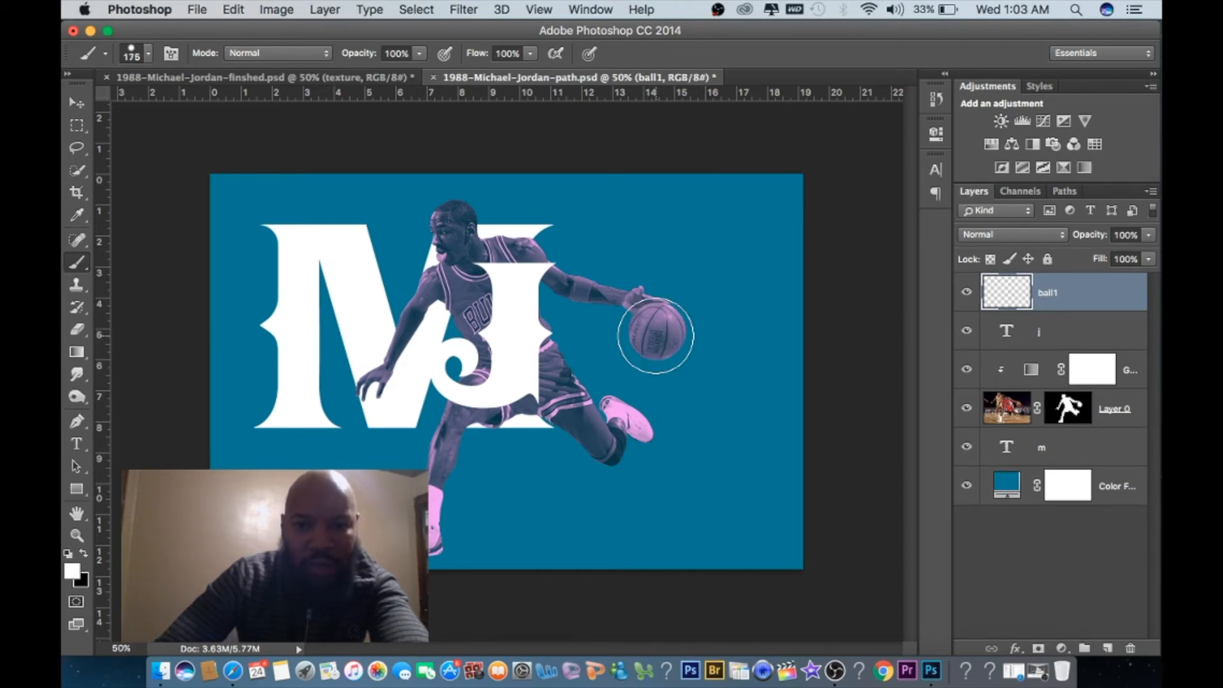
click(655, 336)
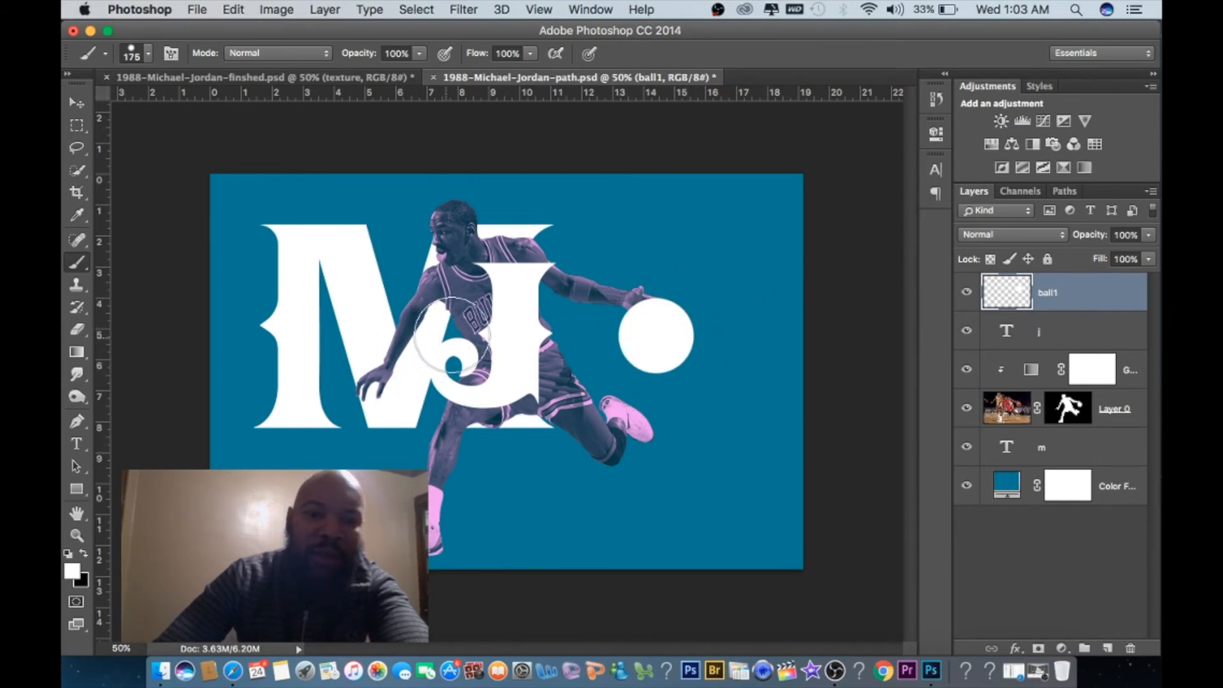
- Fade out the lower part of the white circle with a soft 250 px eraser at 0% hardness
click(77, 330)
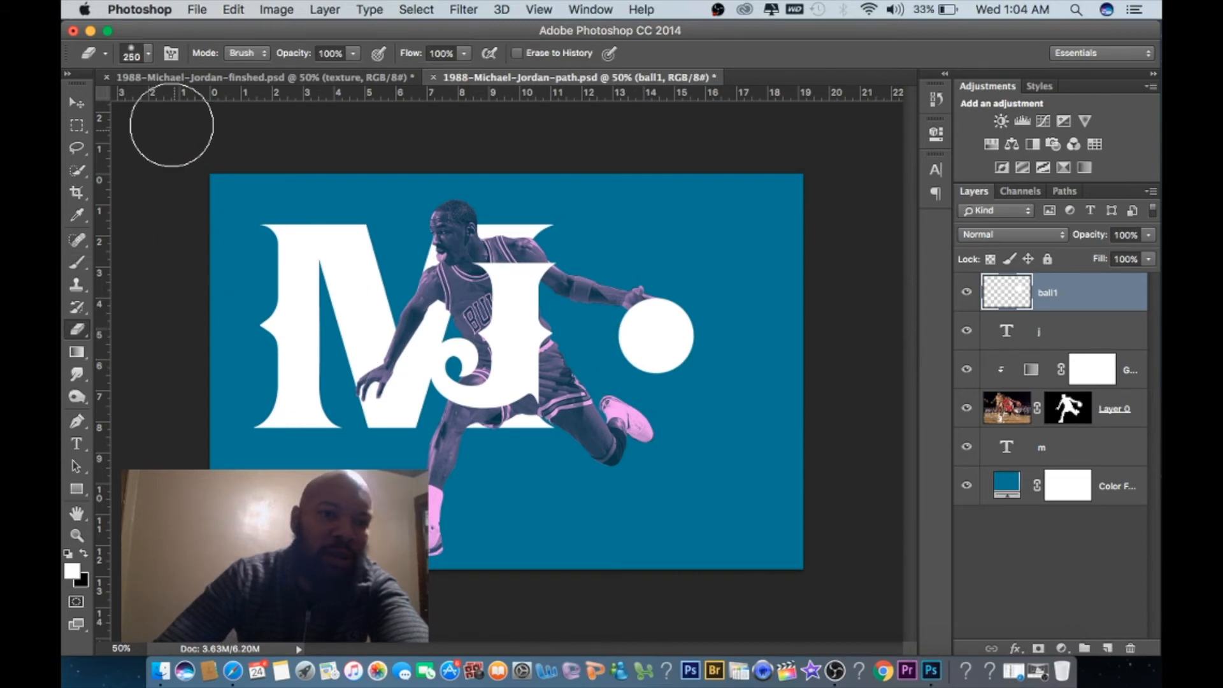
click(148, 56)
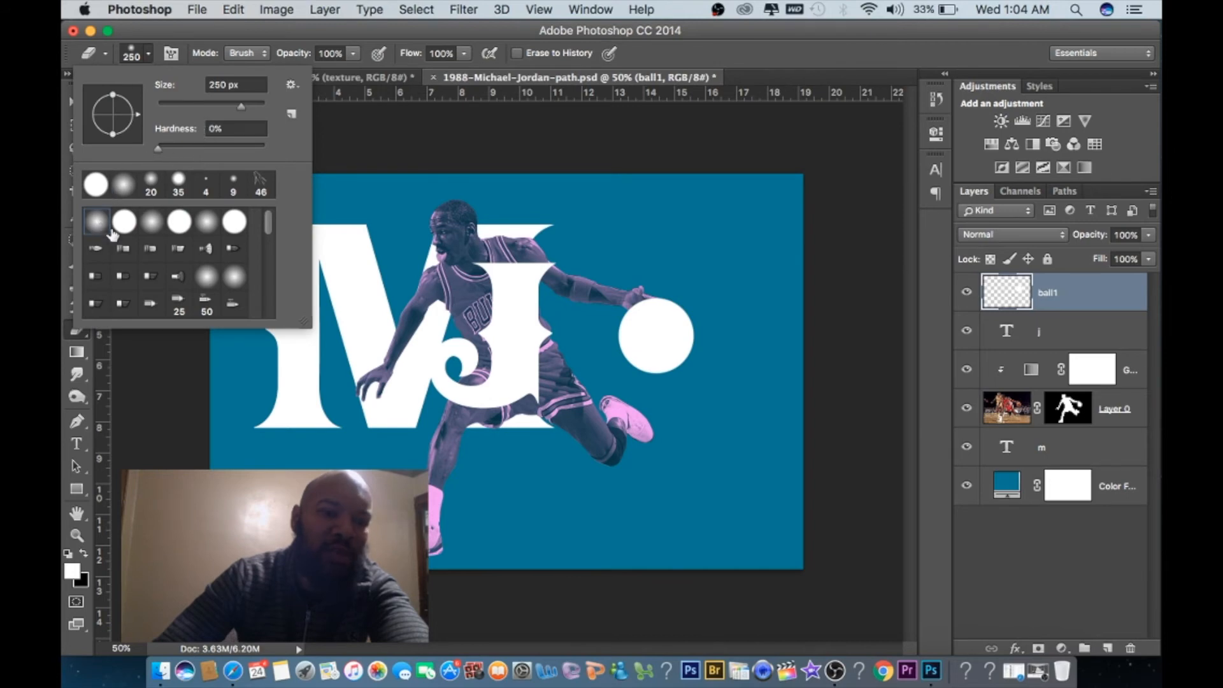
click(123, 184)
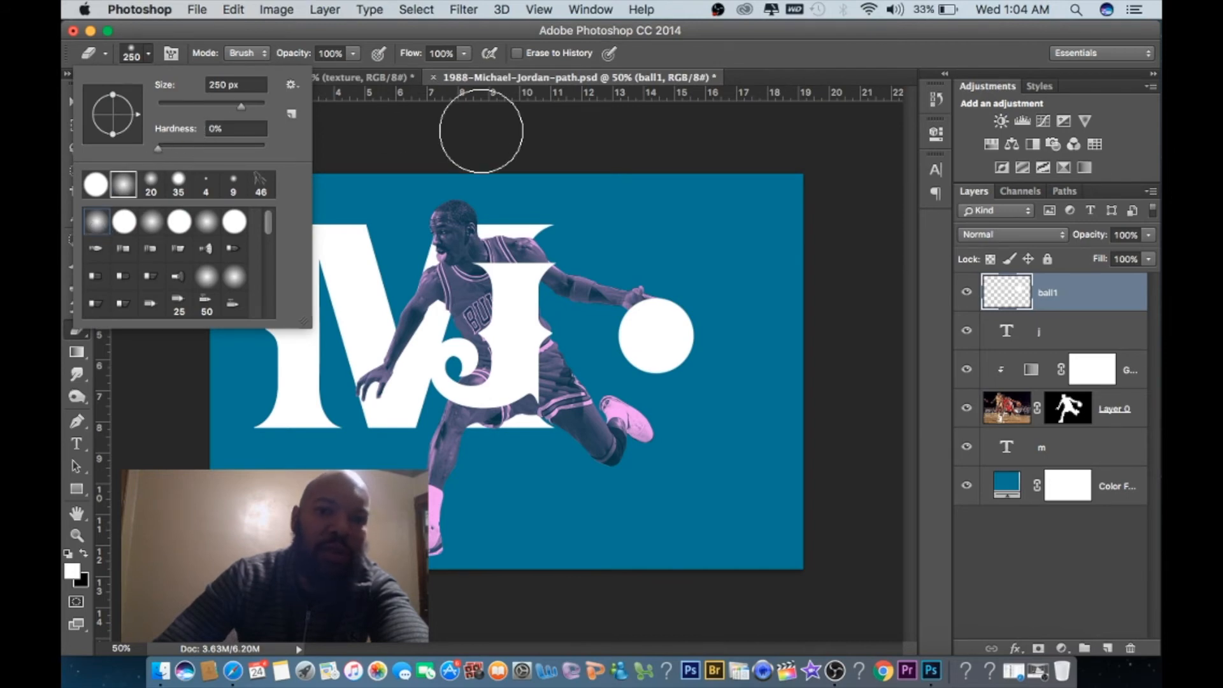
mouse_move(701, 440)
mouse_down()
mouse_move(658, 407)
mouse_move(682, 389)
mouse_move(660, 418)
mouse_move(671, 384)
mouse_move(654, 413)
mouse_move(650, 397)
mouse_move(685, 430)
mouse_move(678, 392)
mouse_move(662, 410)
mouse_move(659, 366)
mouse_up()
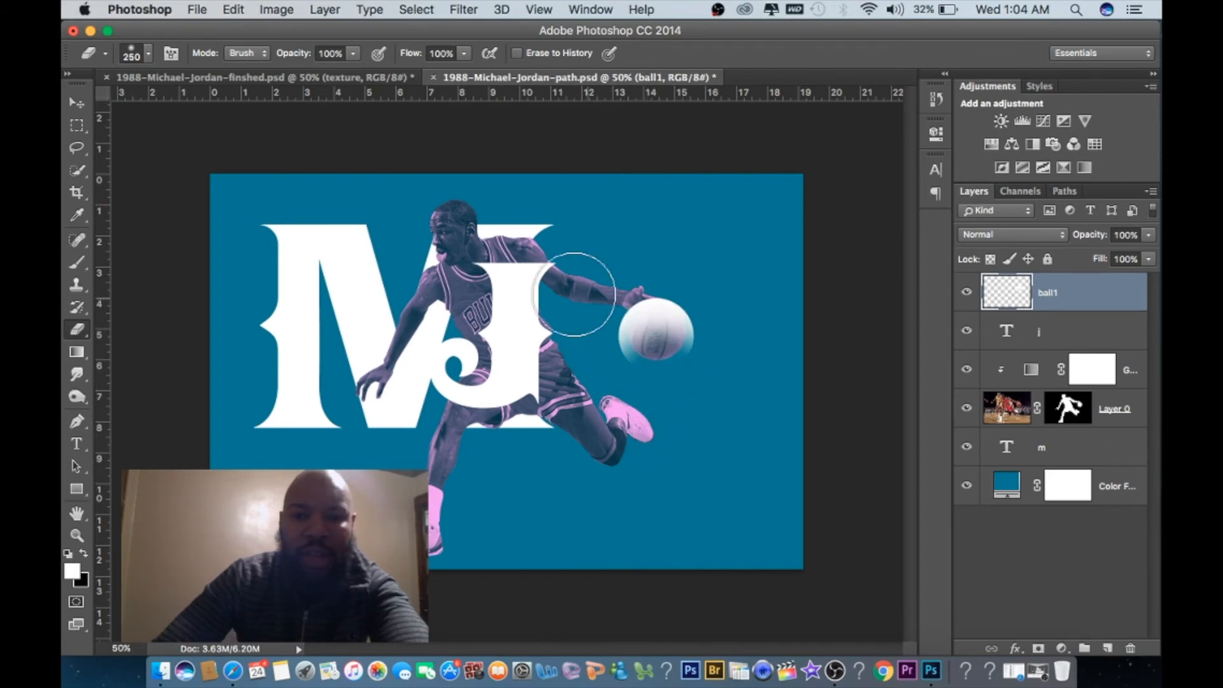
- Enable a Color Overlay in the layer style of the ball1 layer and show its settings
right_click(1109, 297)
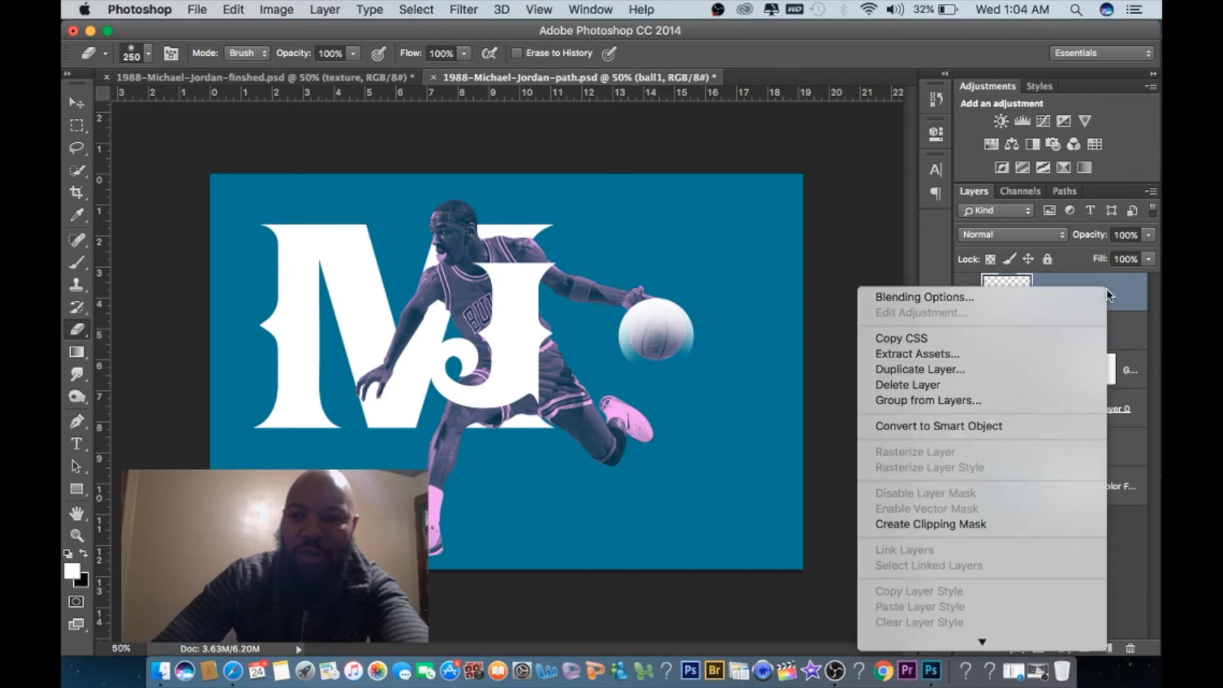
click(927, 298)
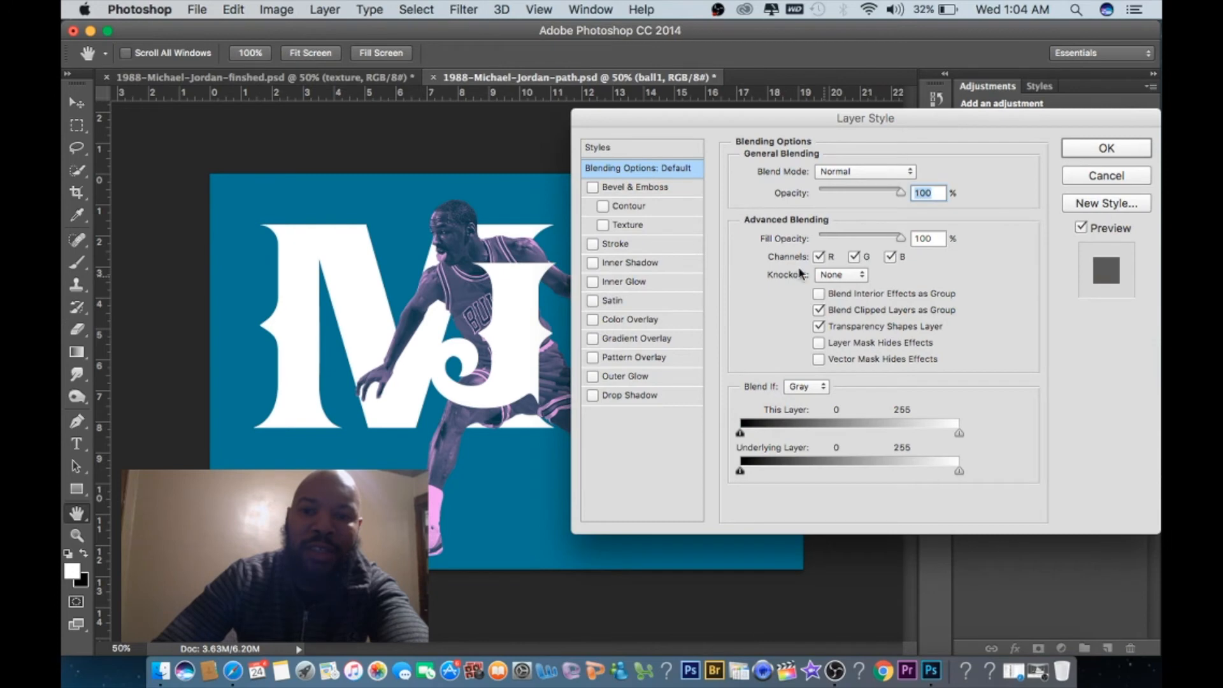
drag(650, 118, 746, 115)
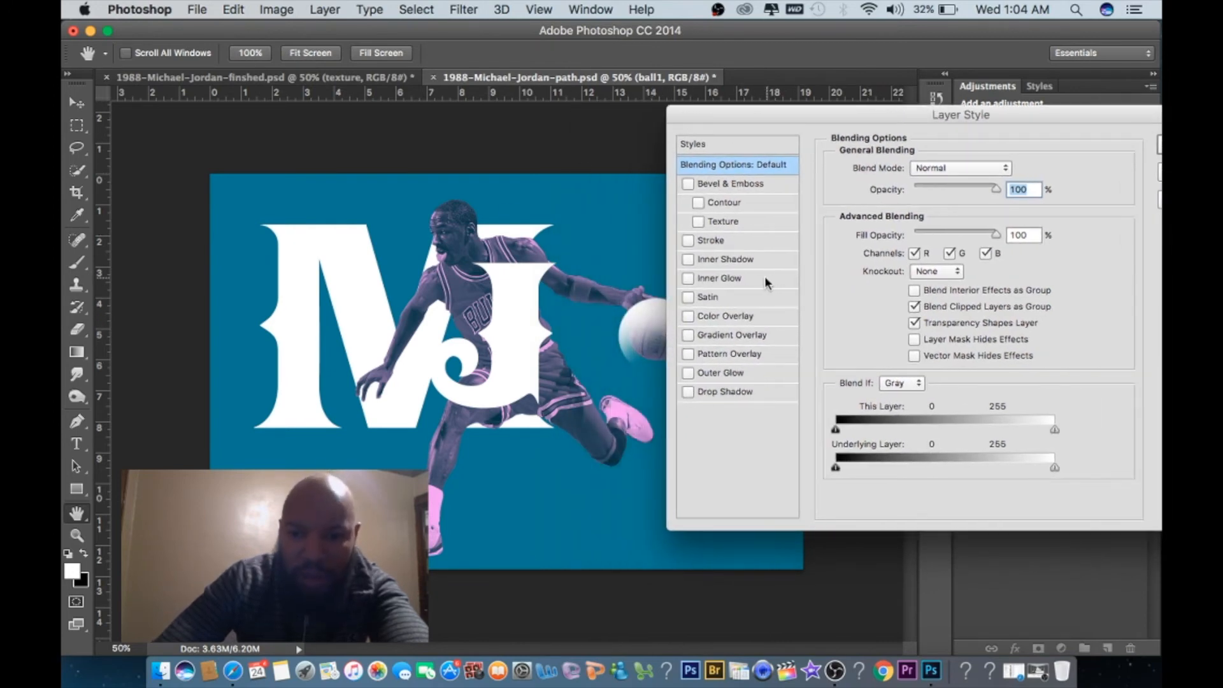
click(690, 315)
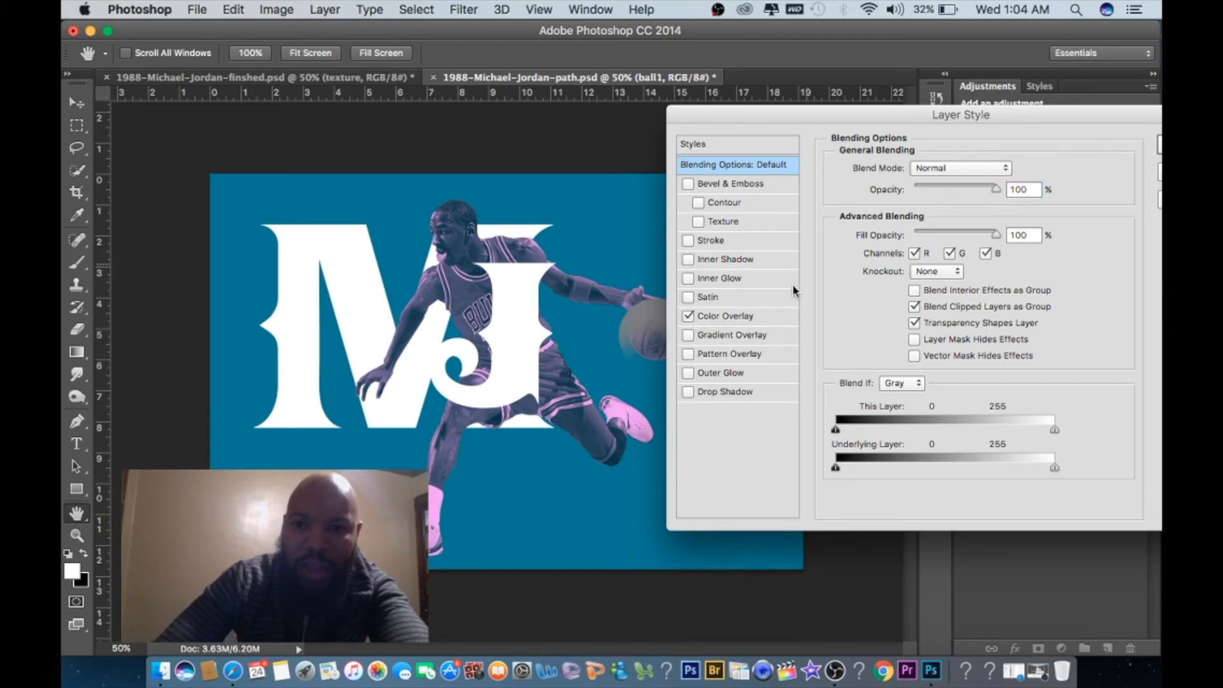
click(752, 318)
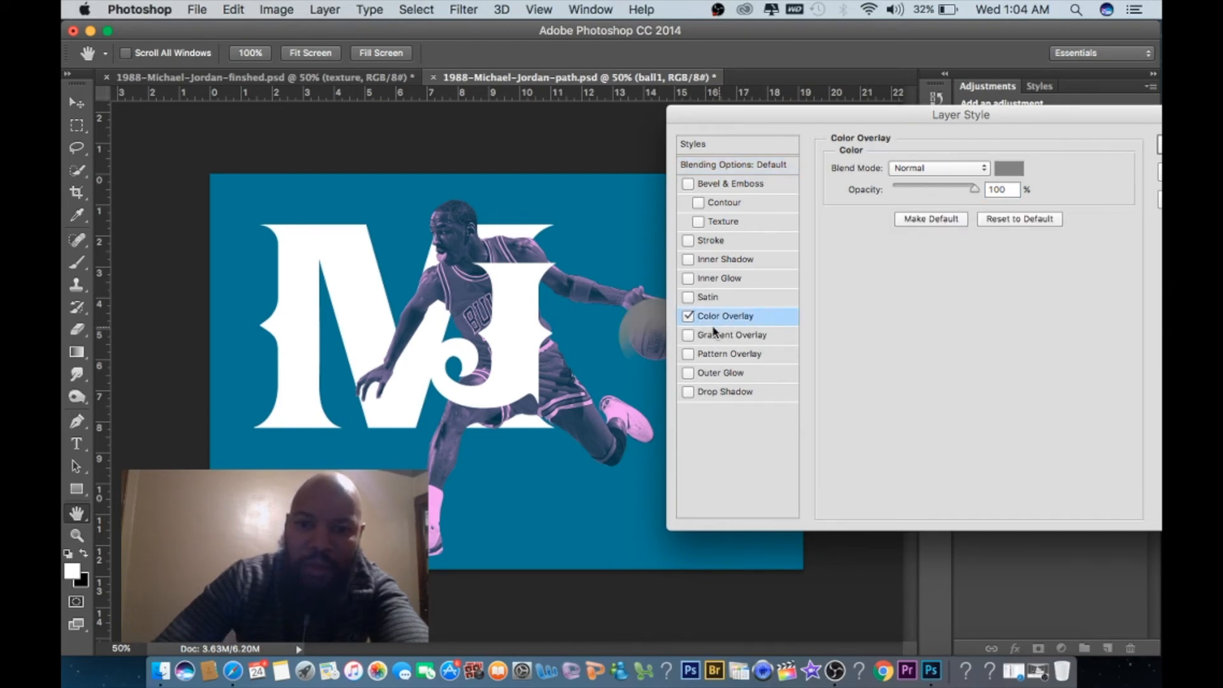
- Set the Color Overlay to pink d18fde sampled from the player's jersey trim and apply the layer style
click(1007, 171)
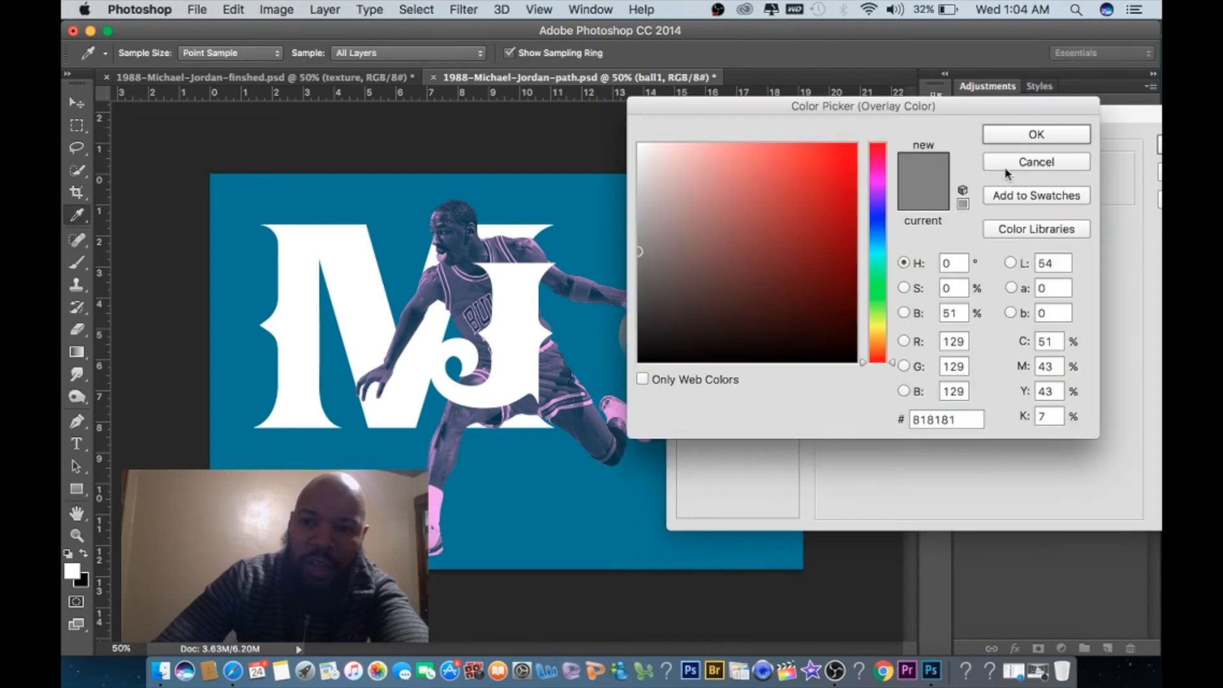
drag(781, 111, 932, 112)
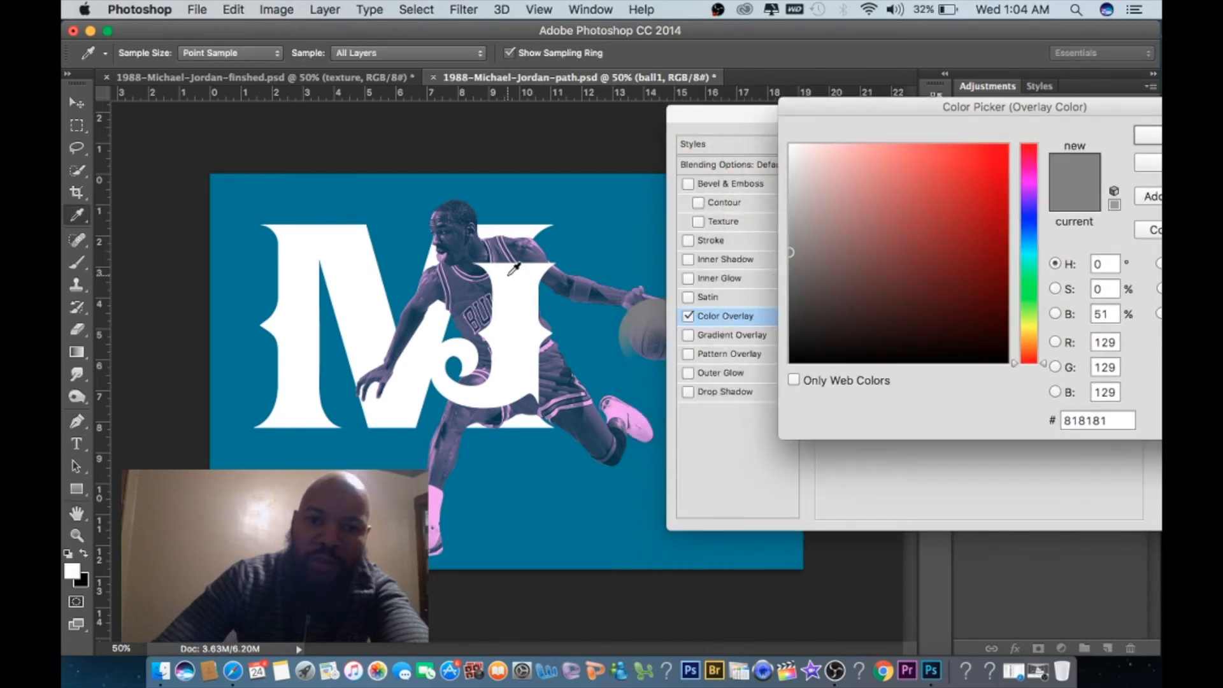
mouse_move(942, 203)
mouse_down()
mouse_move(942, 248)
mouse_move(898, 289)
mouse_move(877, 235)
mouse_move(884, 218)
mouse_up()
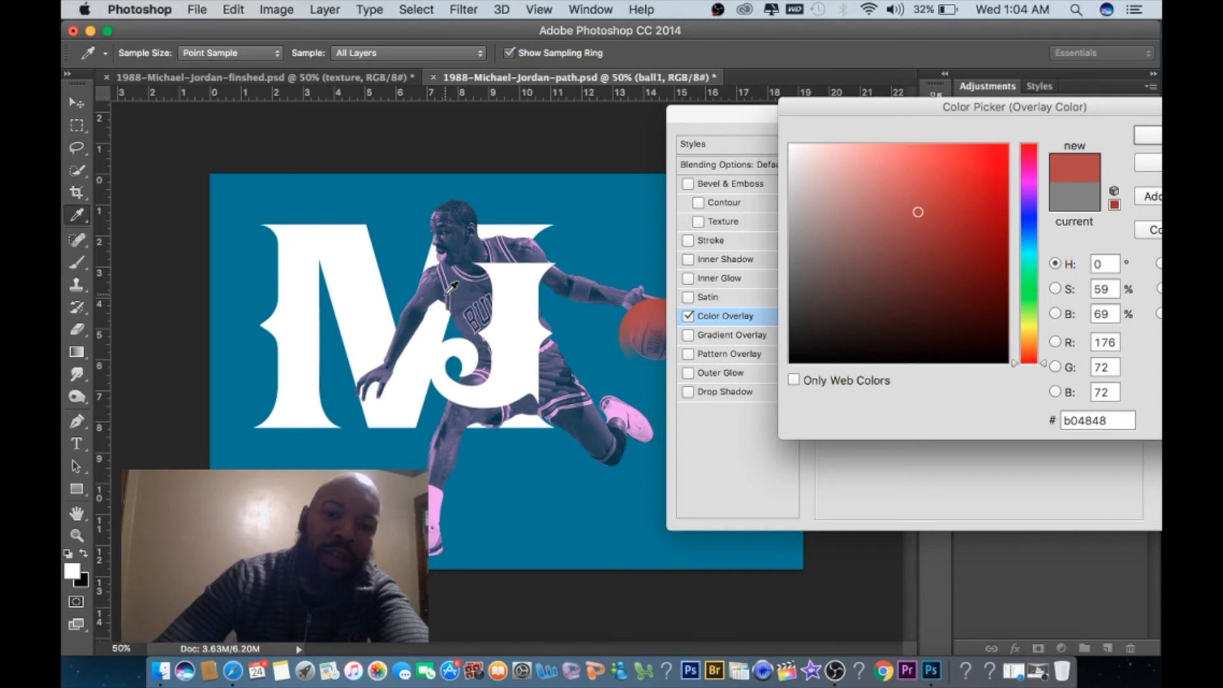
click(444, 258)
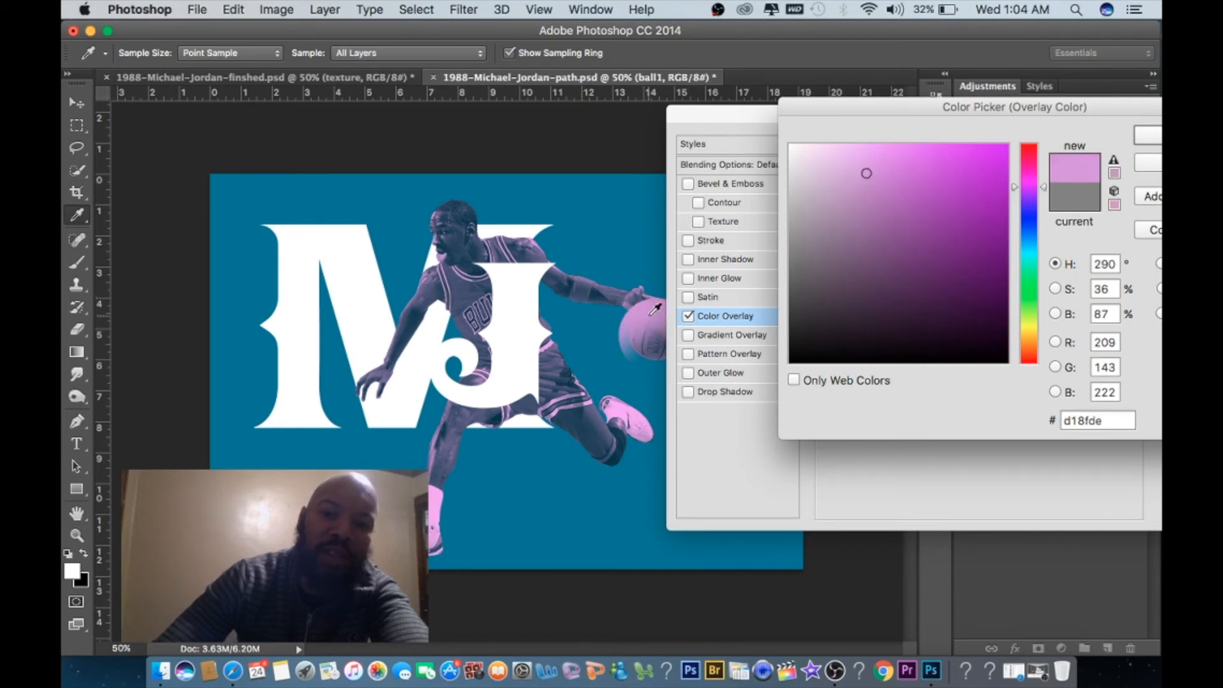
drag(1116, 107, 877, 104)
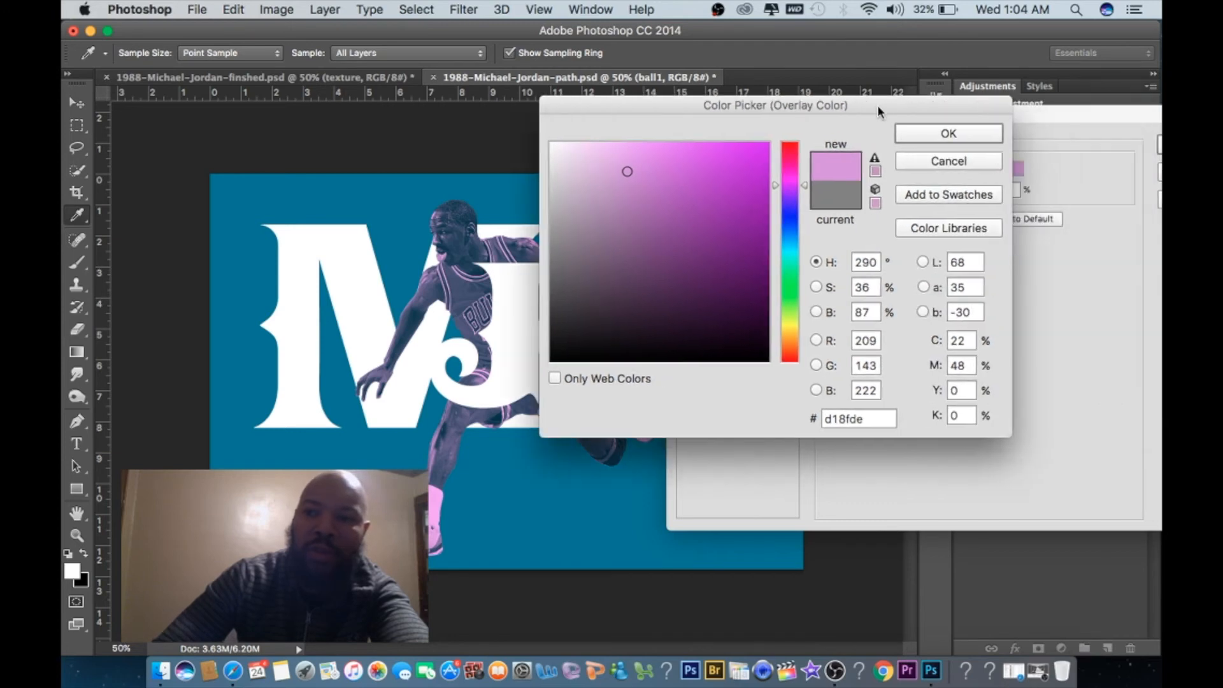
click(976, 133)
drag(1114, 121, 870, 117)
click(950, 149)
- Move the pink ball1 circle up and to the right, just above the basketball
key(e)
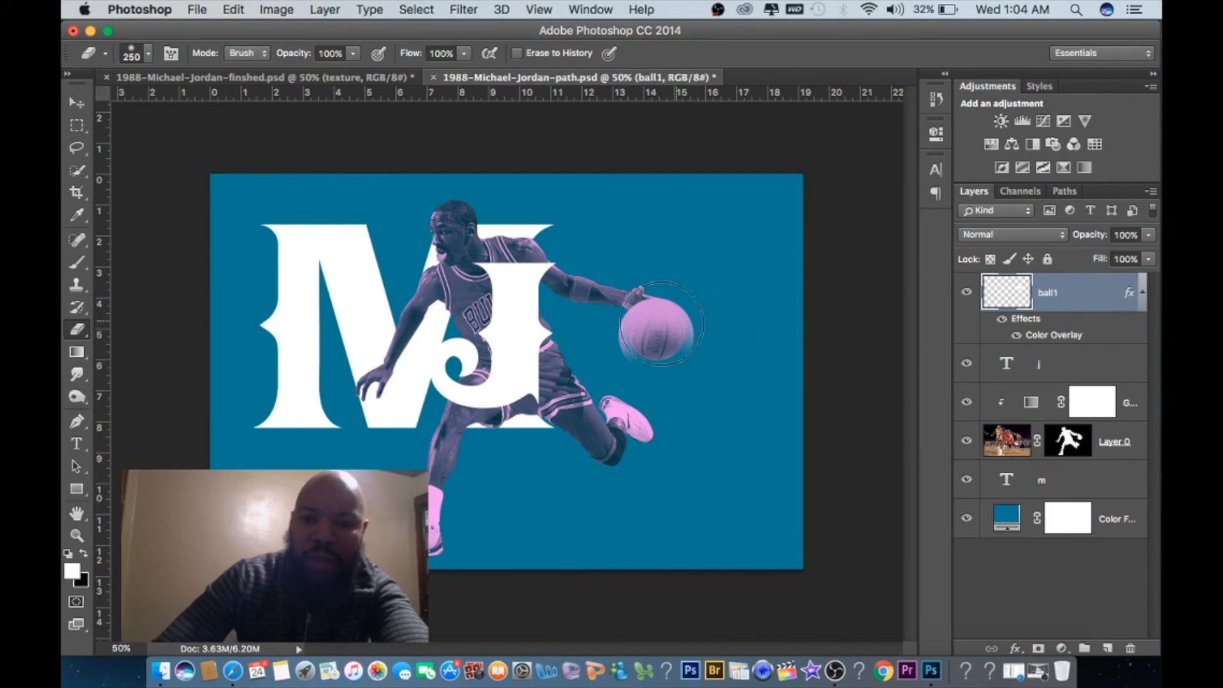
key(v)
drag(664, 336, 676, 302)
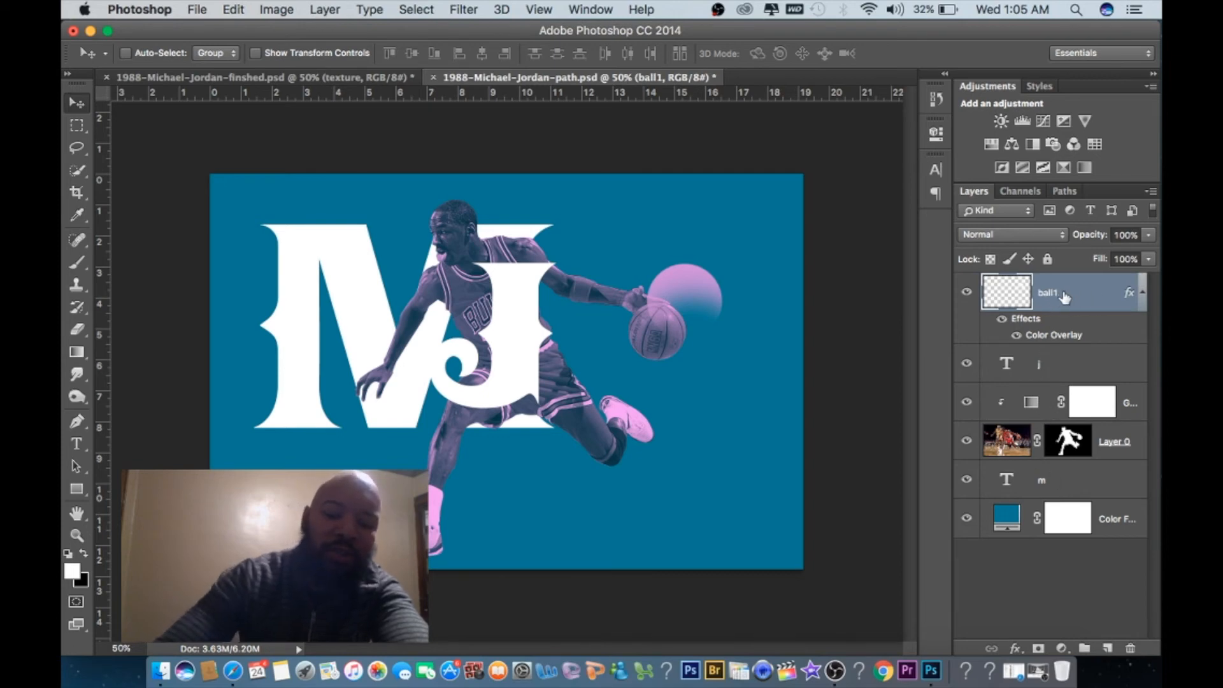
- Duplicate the ball1 circle and place the copy behind the player's head, stacked directly beneath the m text layer
key(super+j)
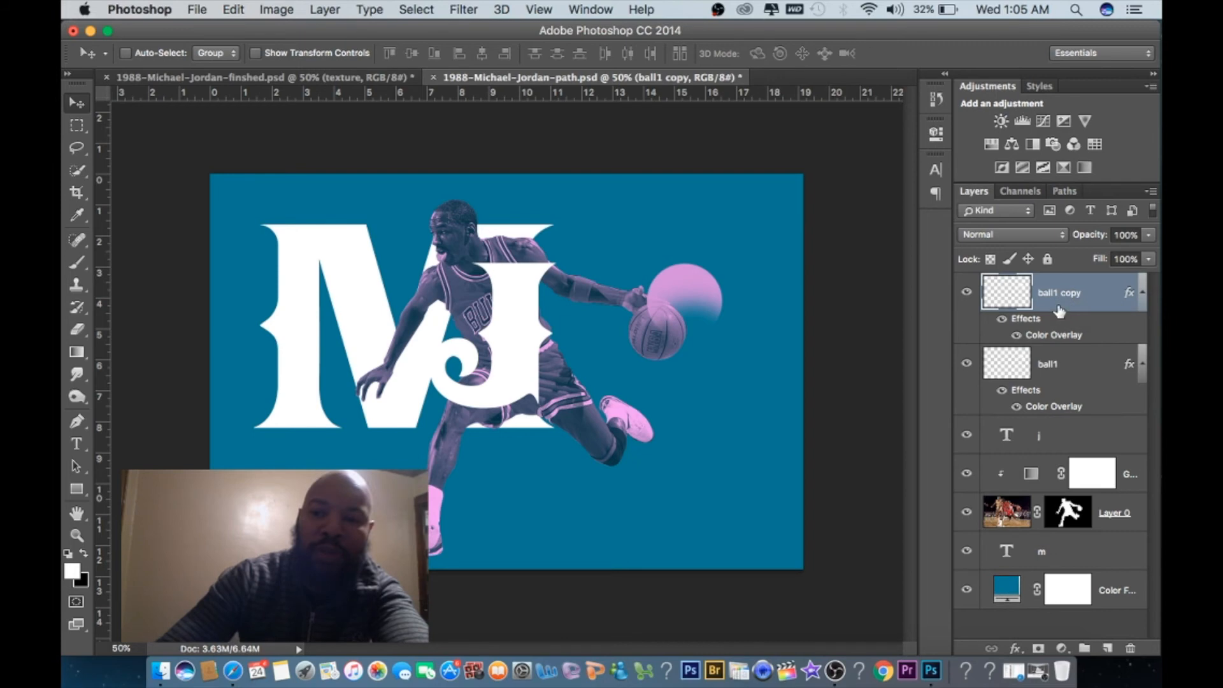
drag(694, 299, 571, 265)
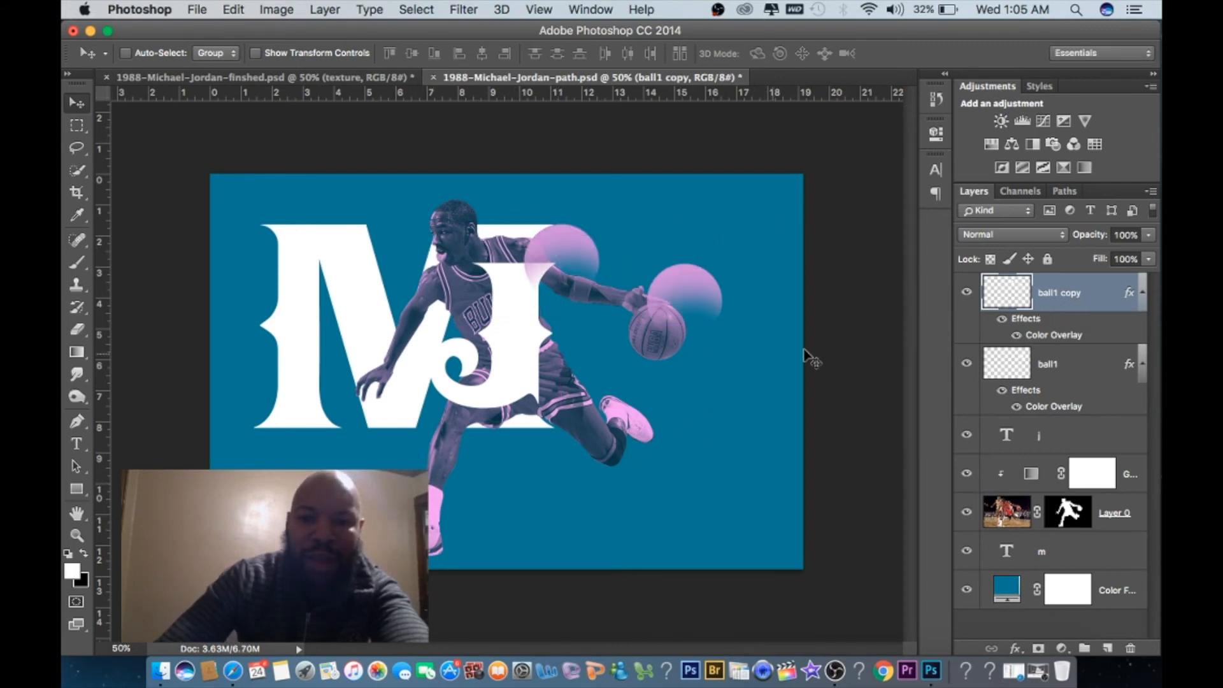
drag(1080, 290, 1052, 532)
drag(581, 273, 440, 266)
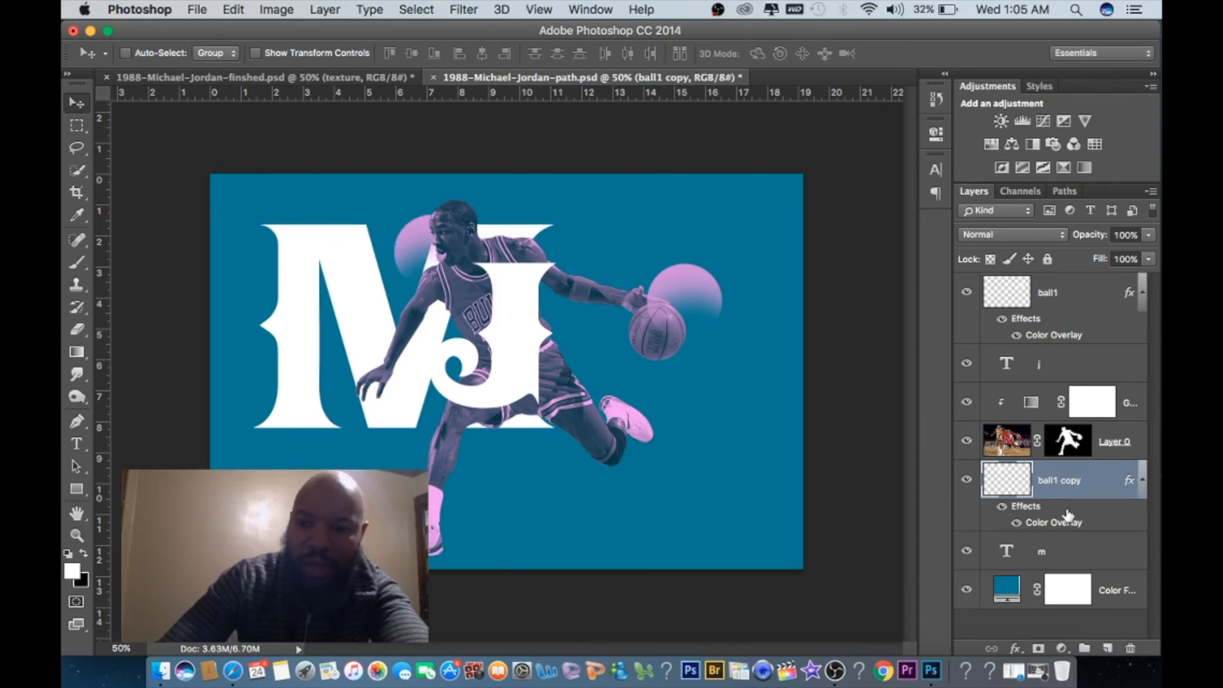
drag(1020, 484, 1047, 562)
drag(420, 258, 417, 233)
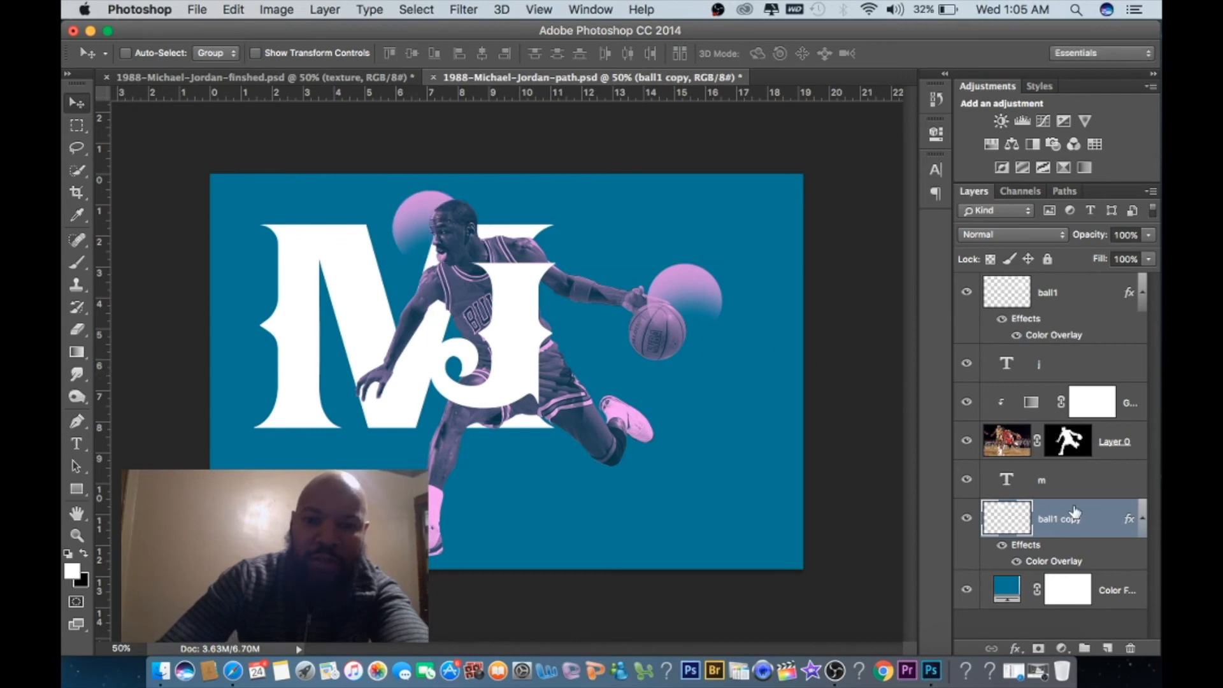
- Rename the duplicated ball circle layer to ball2
double_click(1059, 519)
click(1061, 521)
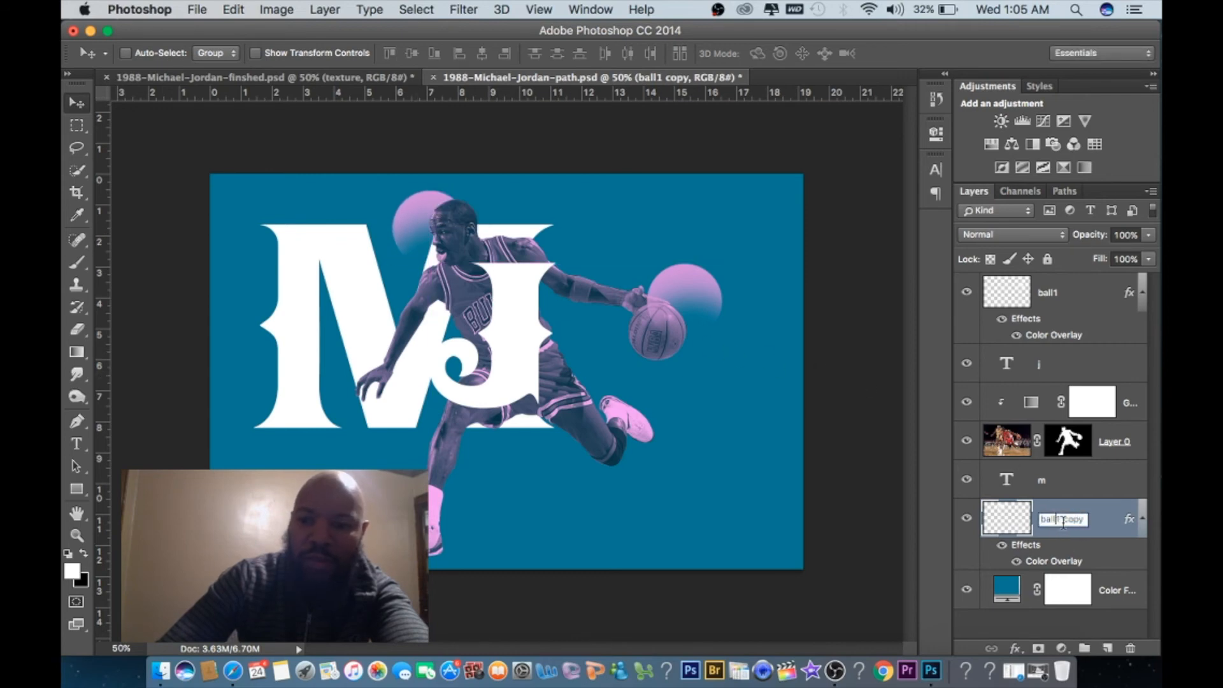
drag(1058, 520, 1096, 519)
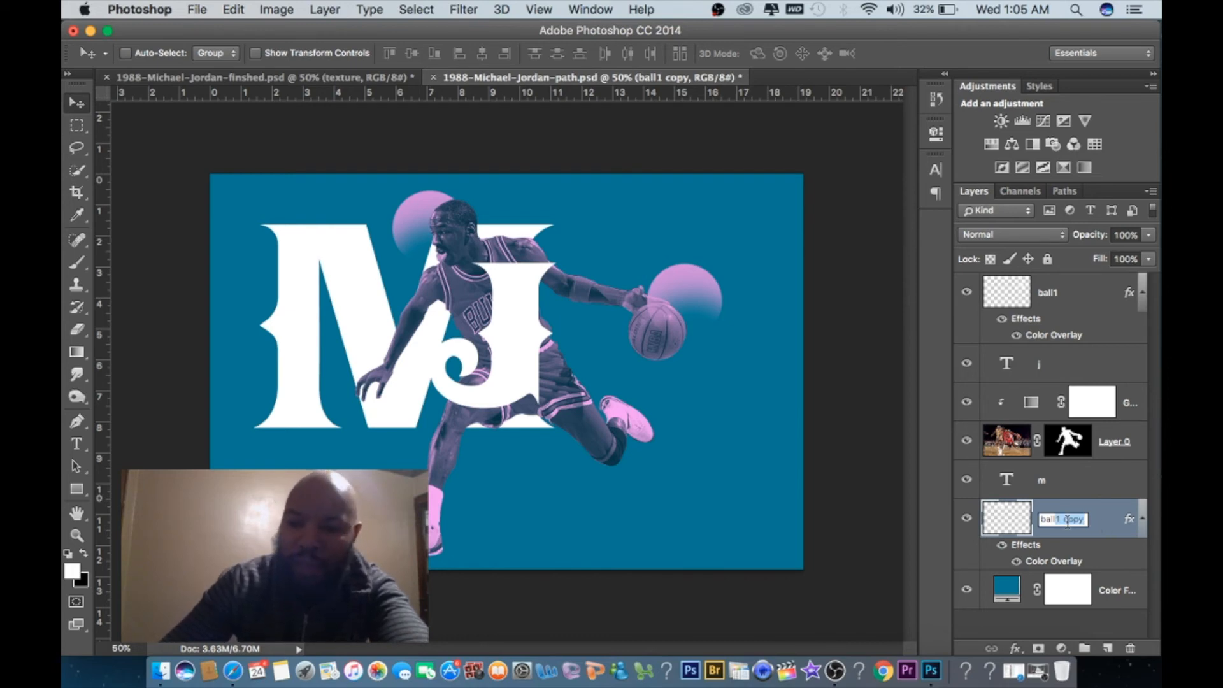
text(2)
key(Return)
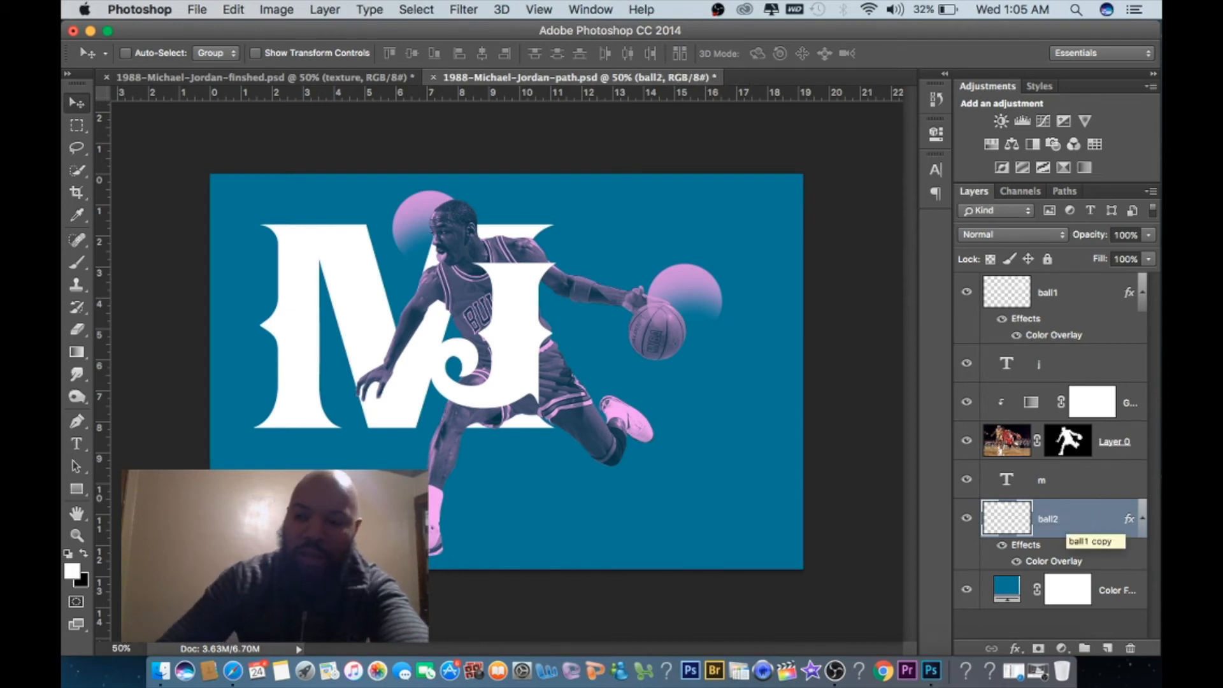
click(77, 535)
click(536, 347)
click(538, 344)
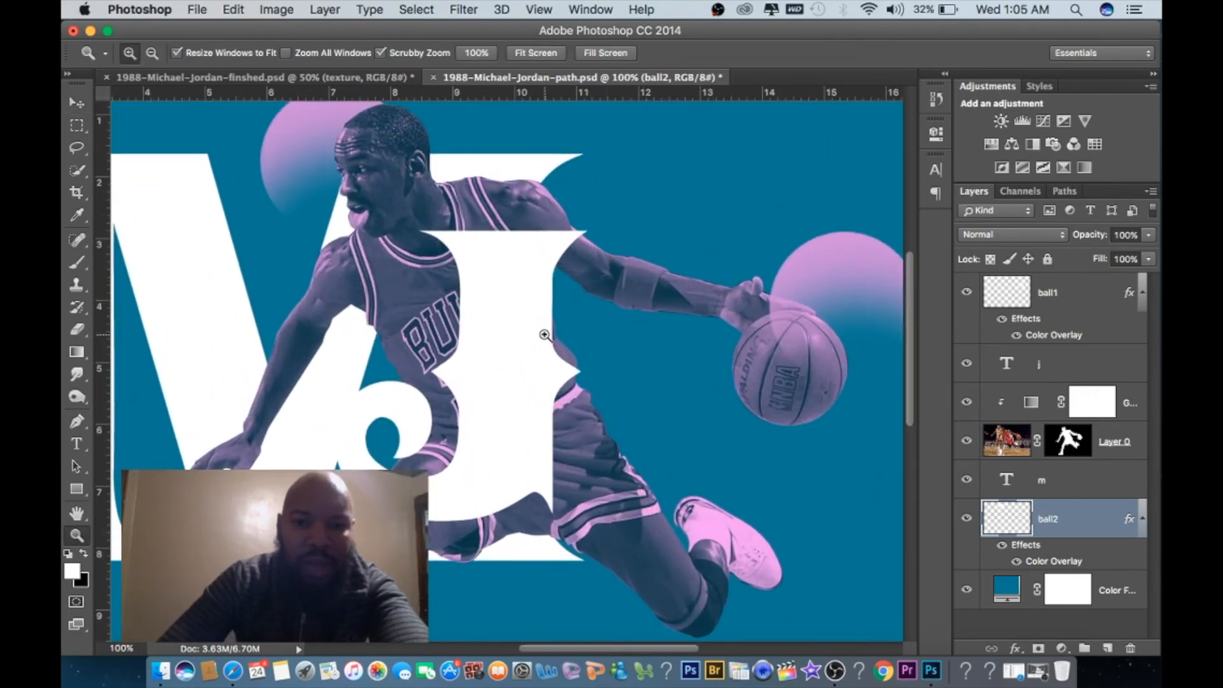
alt+click(543, 332)
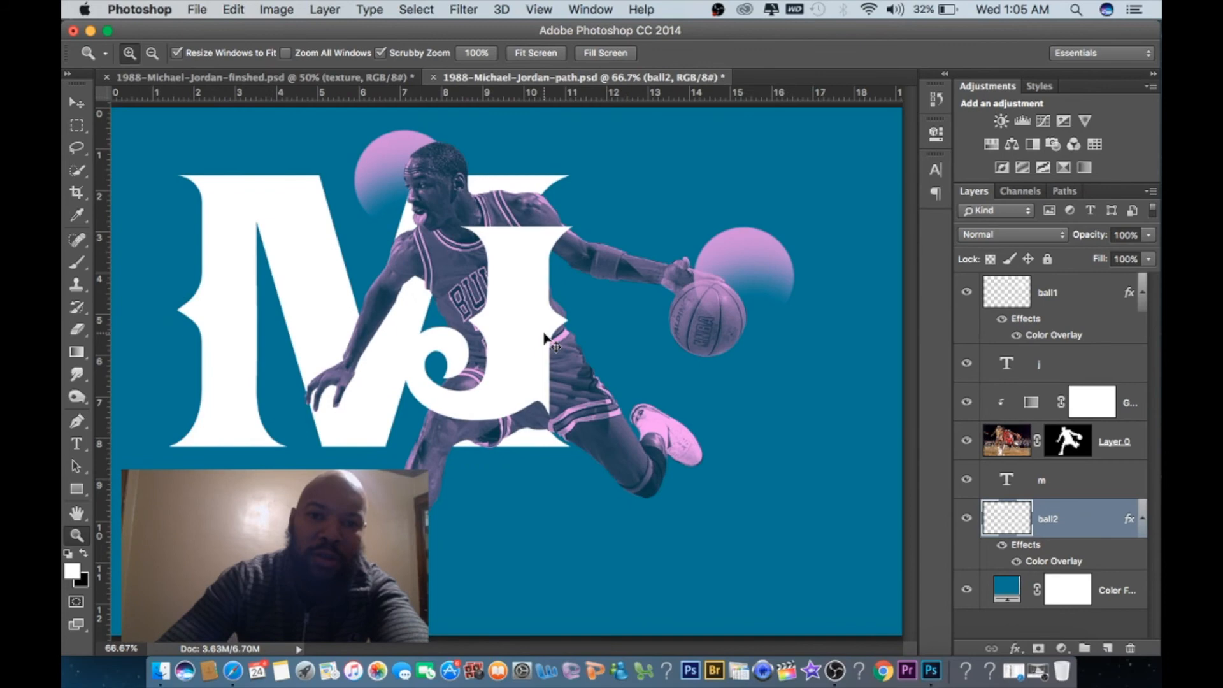
alt+click(543, 332)
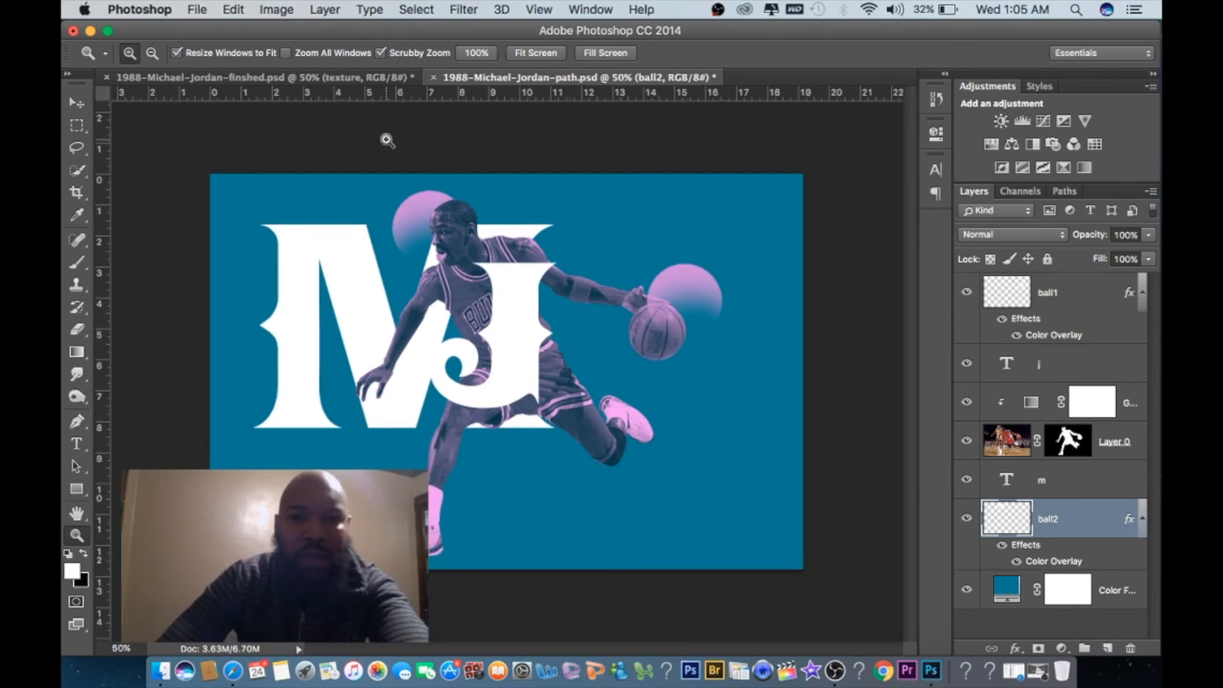
- Open the texture image from the DuoTone folder as a separate document
click(204, 12)
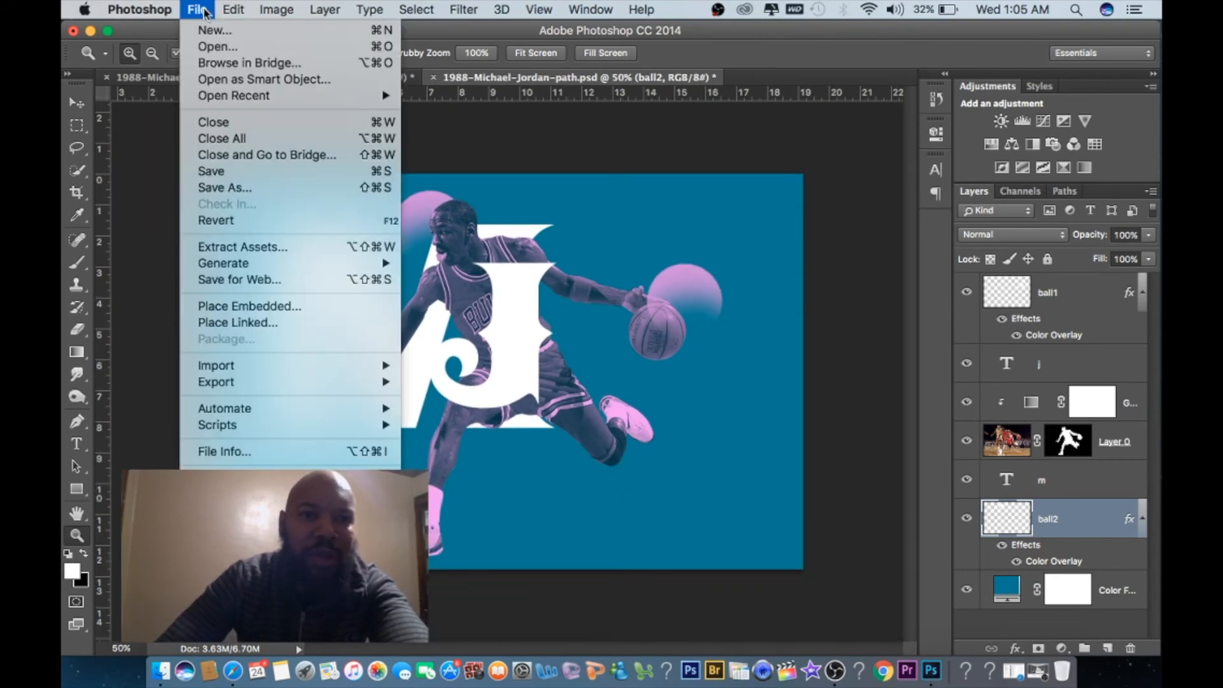
click(218, 47)
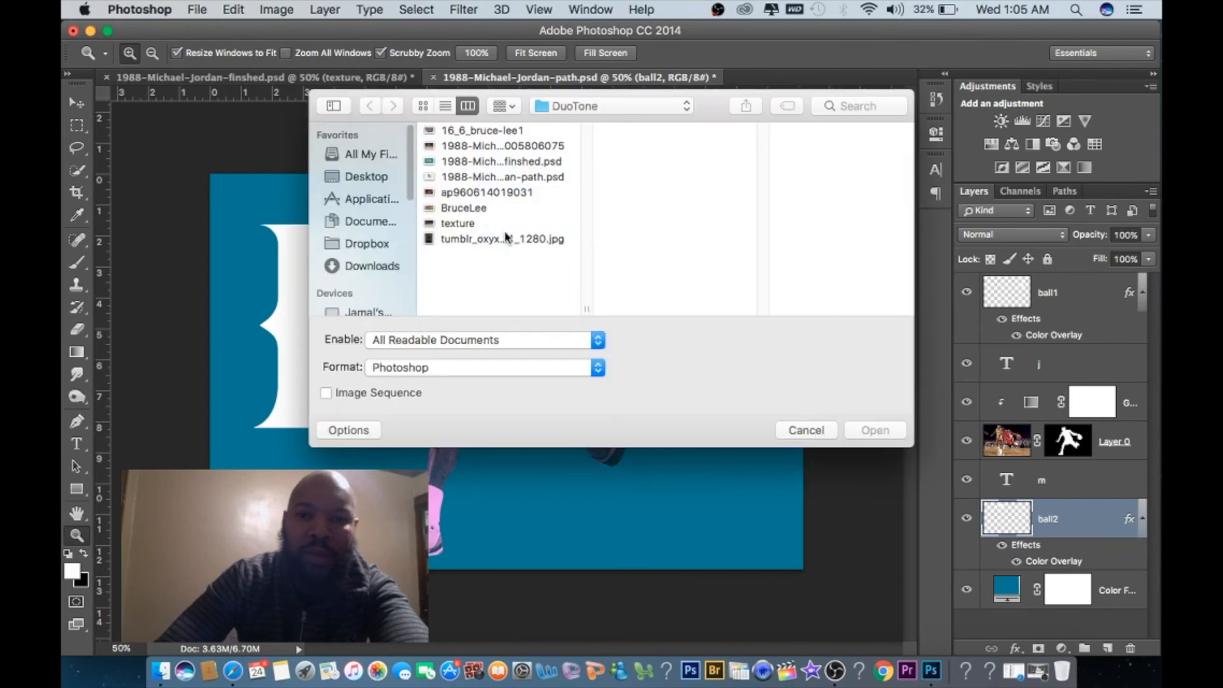
click(465, 240)
click(459, 224)
click(873, 431)
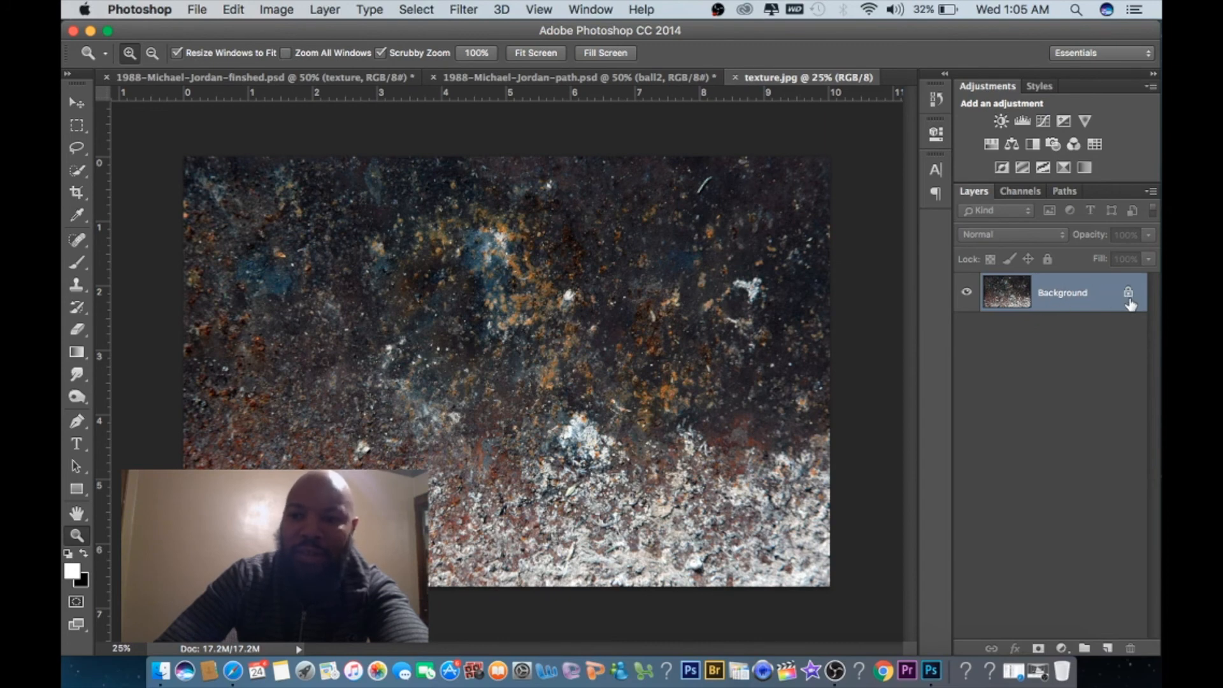
- Unlock the Background layer of texture.jpg so that it becomes a movable layer, keeping the default blending options
click(76, 103)
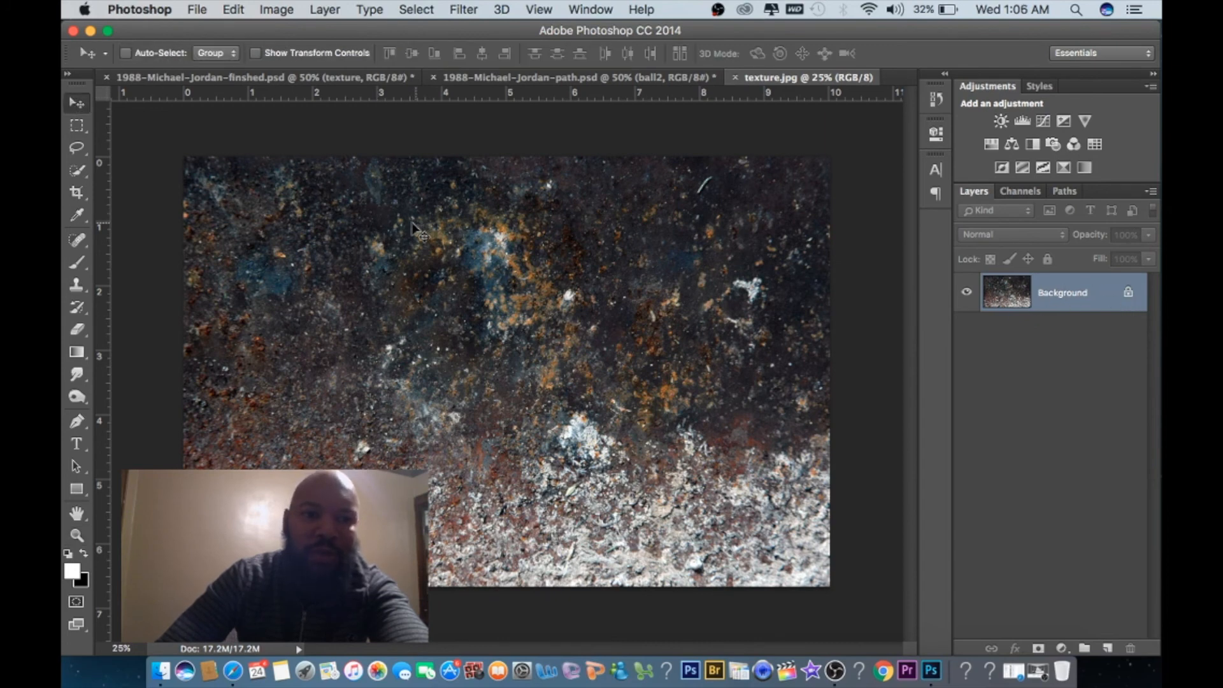
drag(386, 180, 519, 246)
click(741, 255)
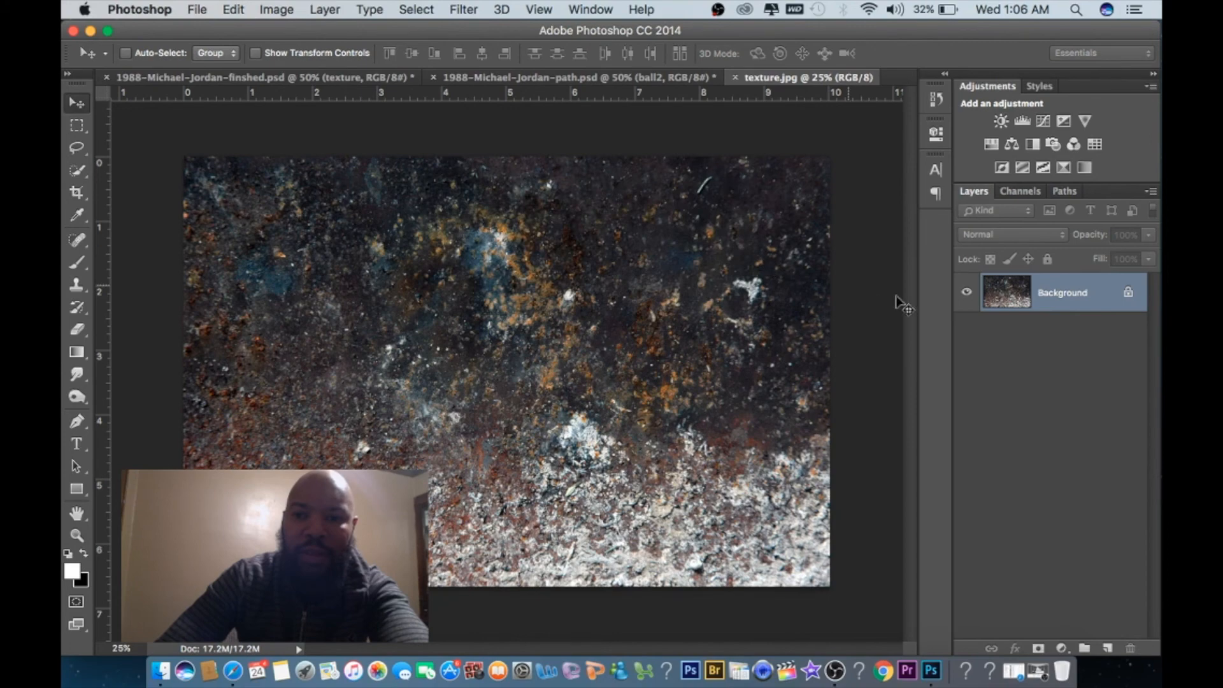
click(1128, 294)
double_click(1112, 302)
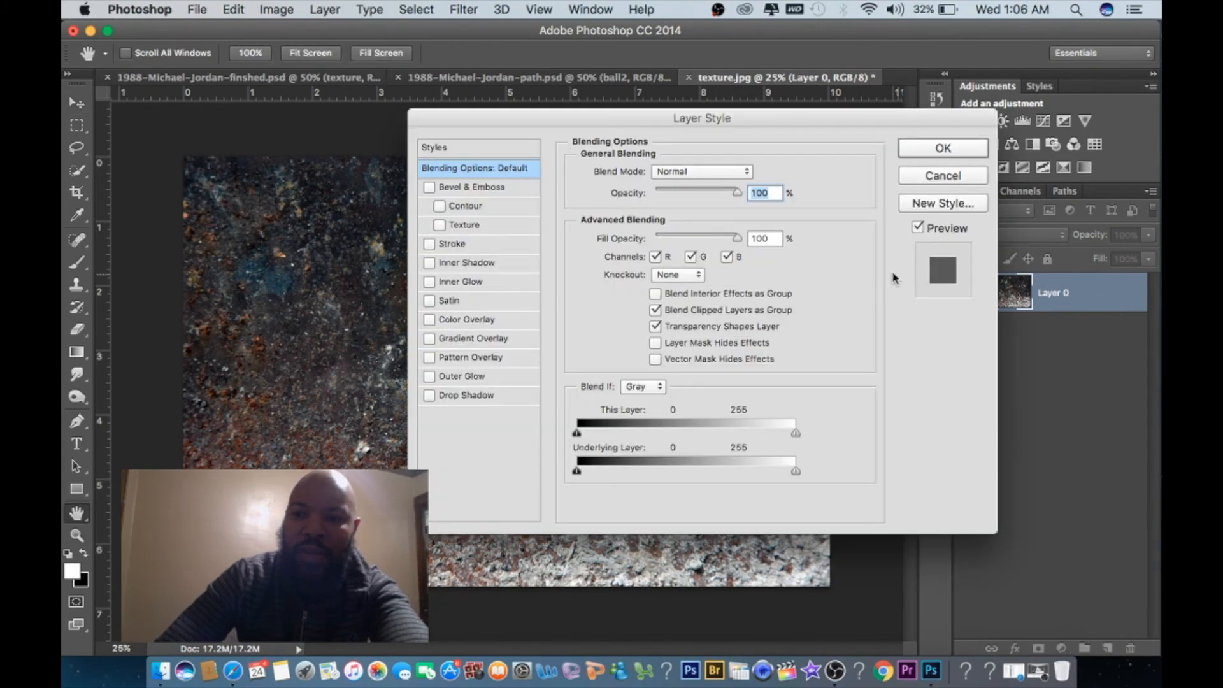
click(945, 157)
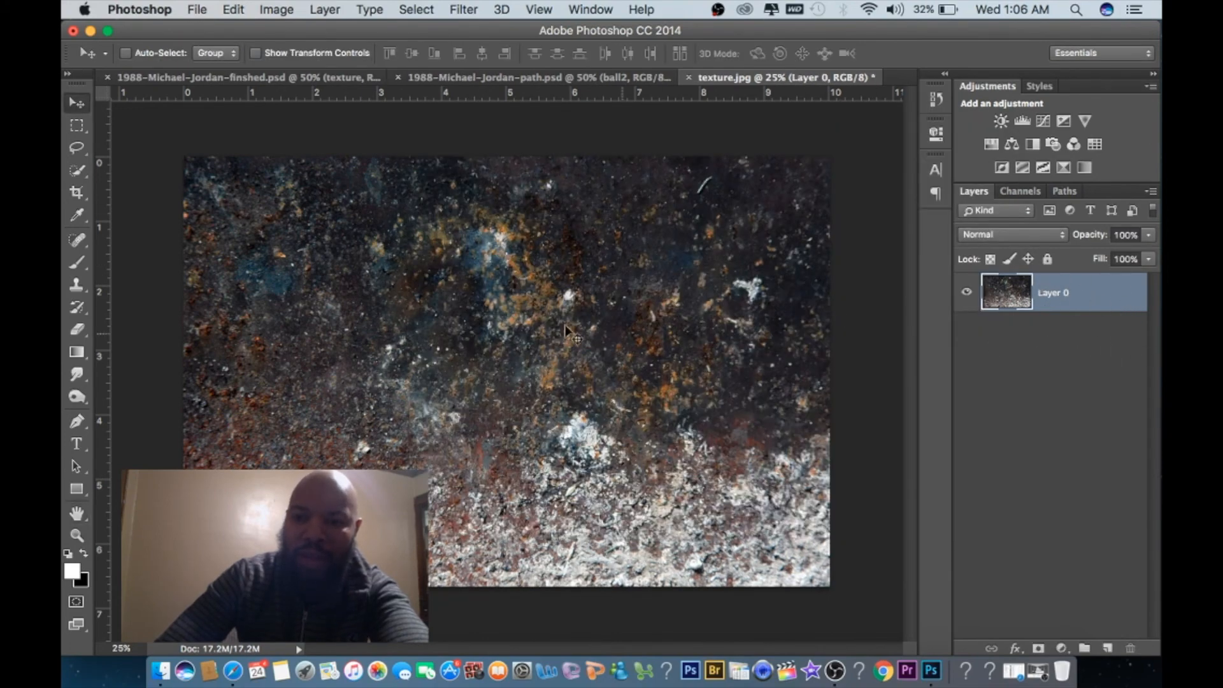
- Copy the unlocked texture layer into the 1988-Michael-Jordan-path.psd document so that it covers the whole canvas
drag(328, 257, 504, 316)
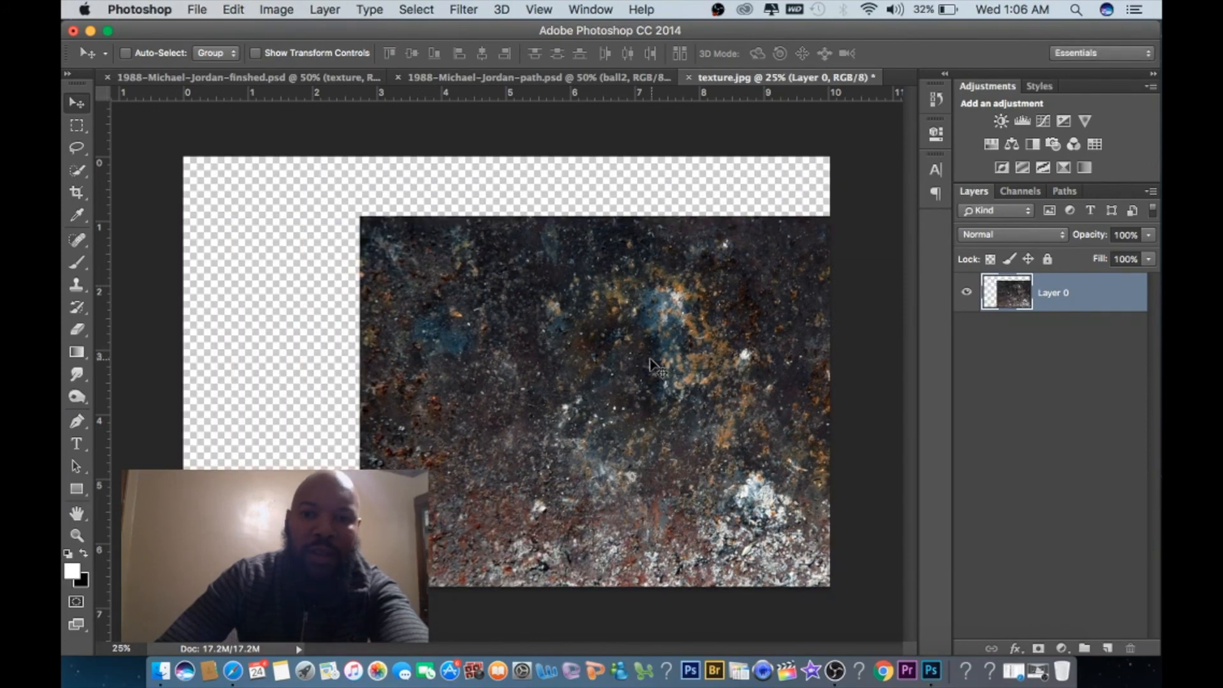
drag(670, 340, 523, 82)
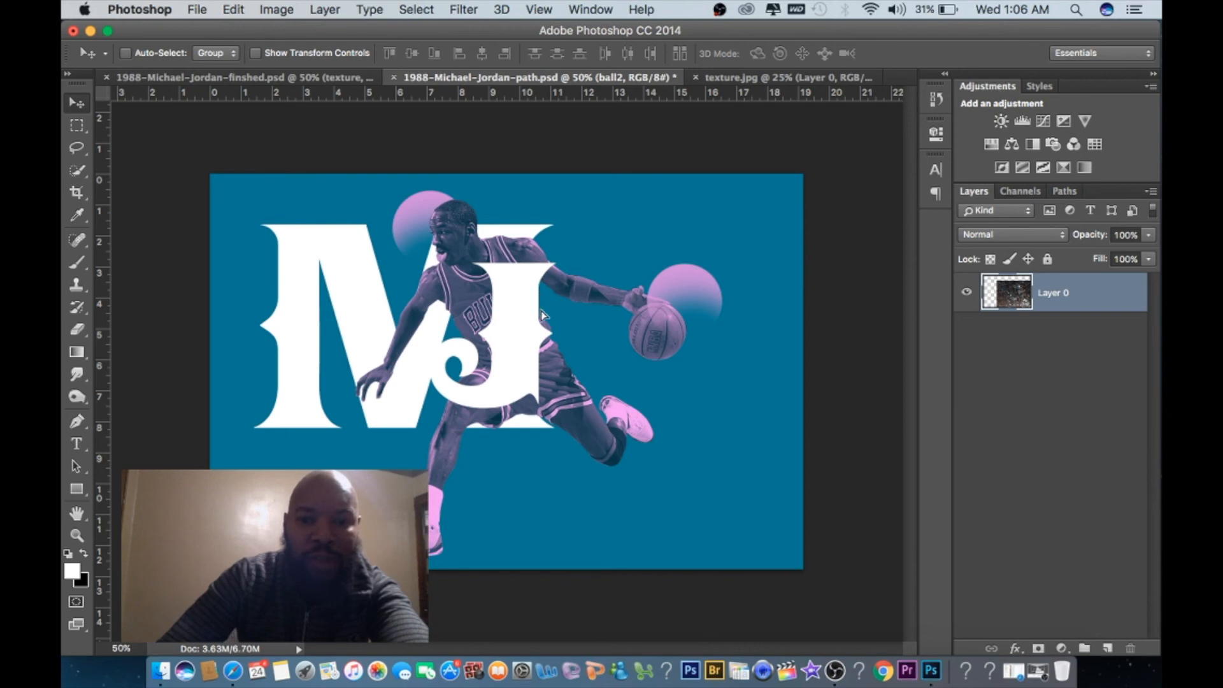
drag(542, 315, 545, 318)
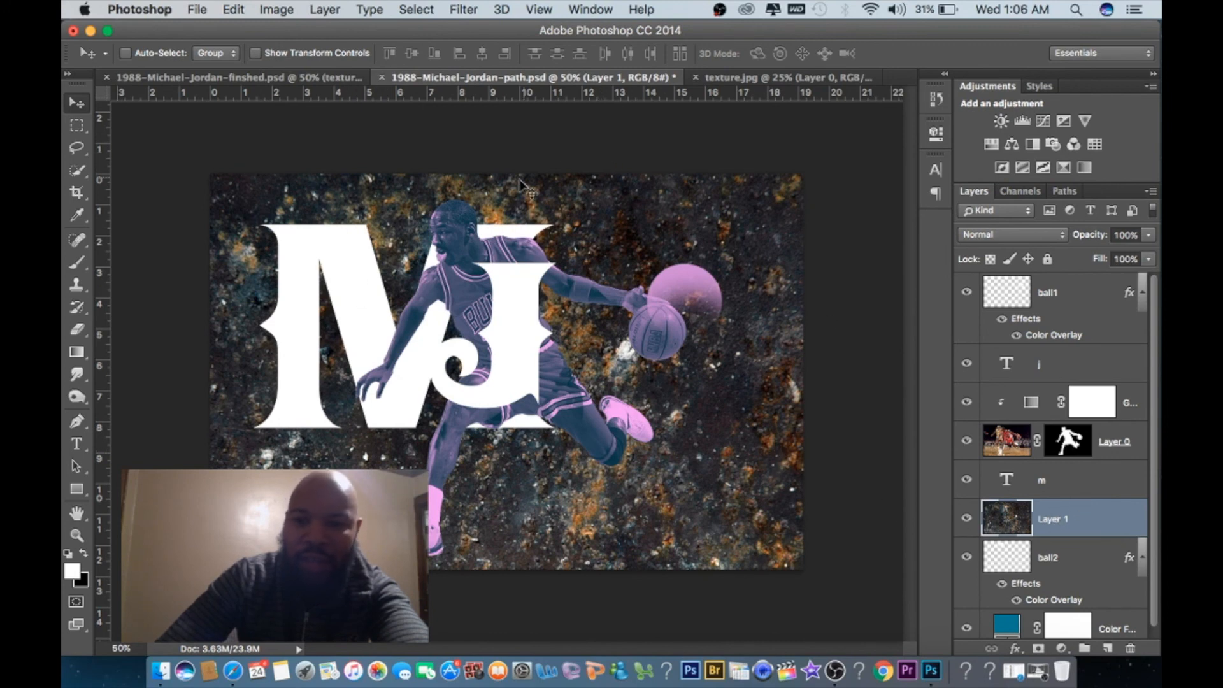
- Place the texture layer above all other layers and set its blend mode to Screen
drag(1085, 523, 1065, 287)
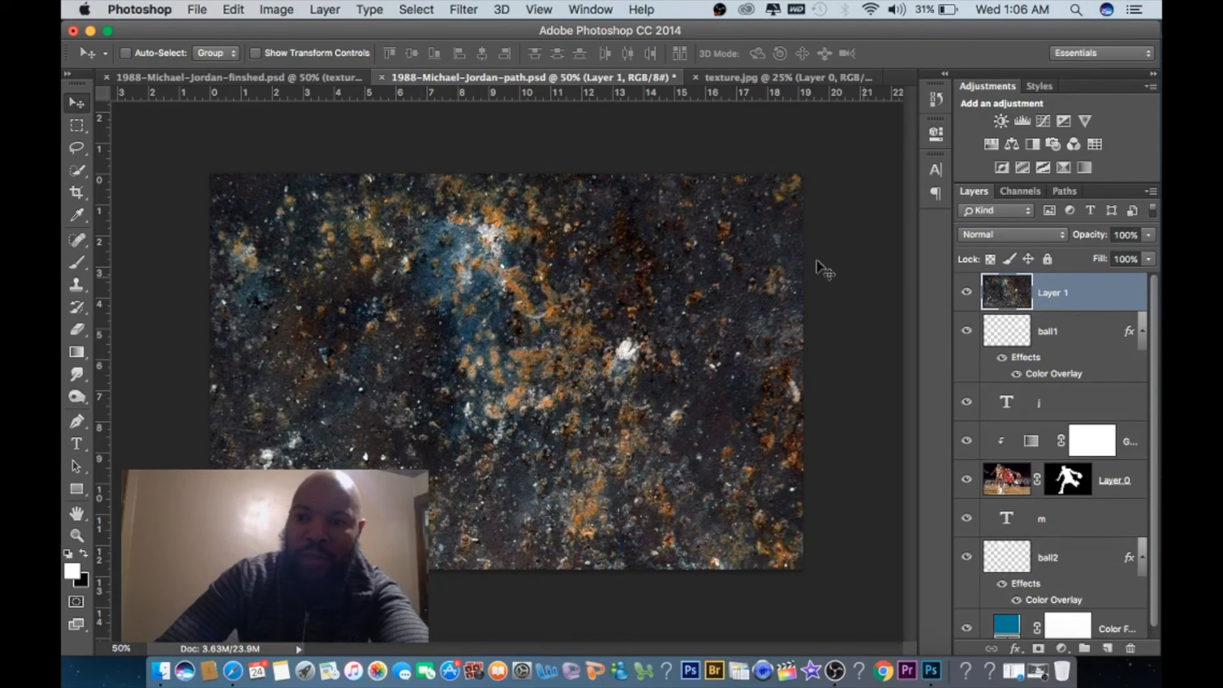
click(1030, 234)
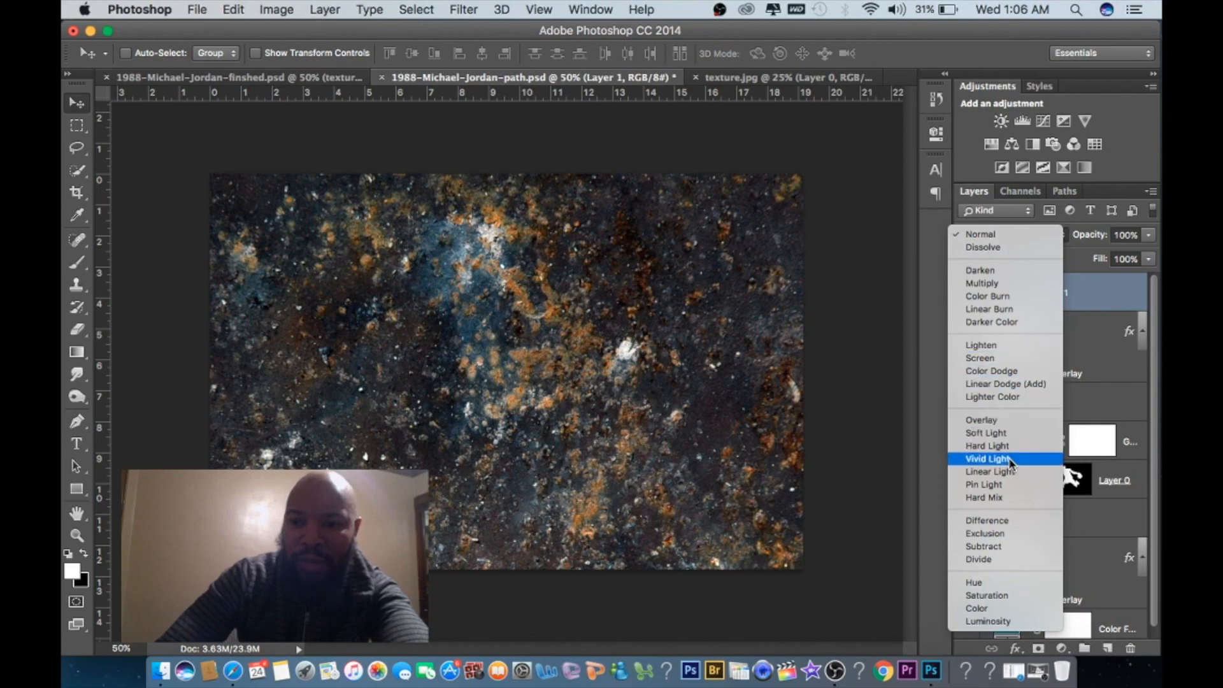
click(1006, 361)
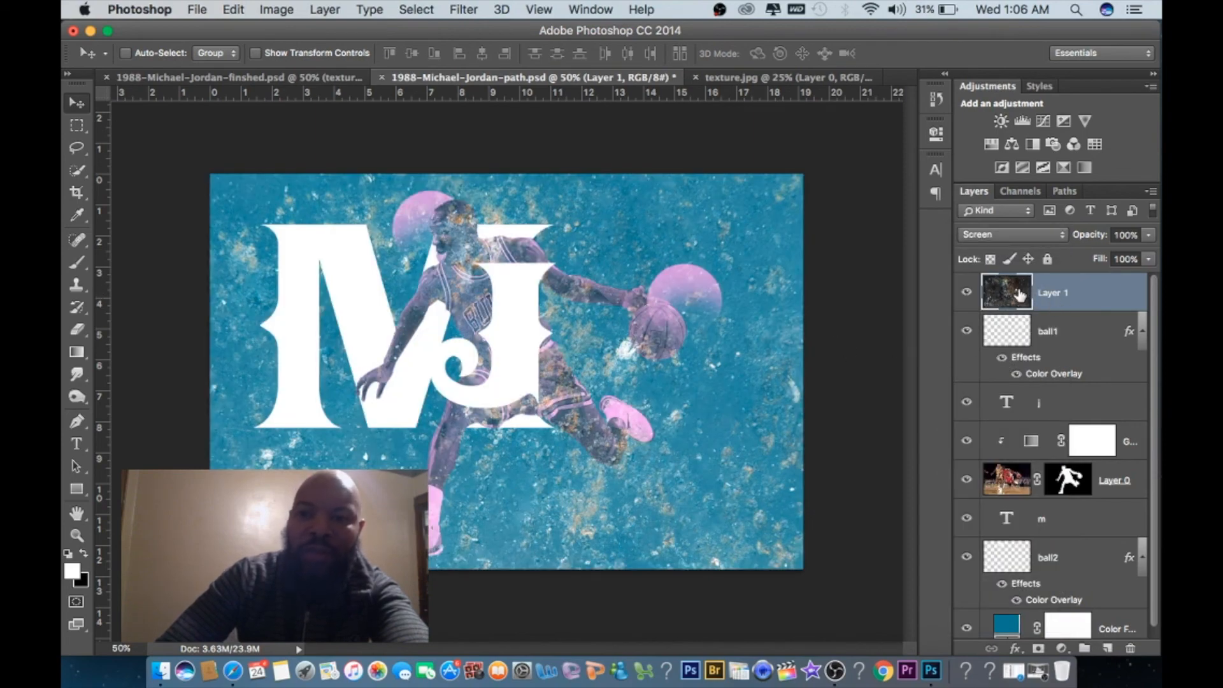
click(1027, 232)
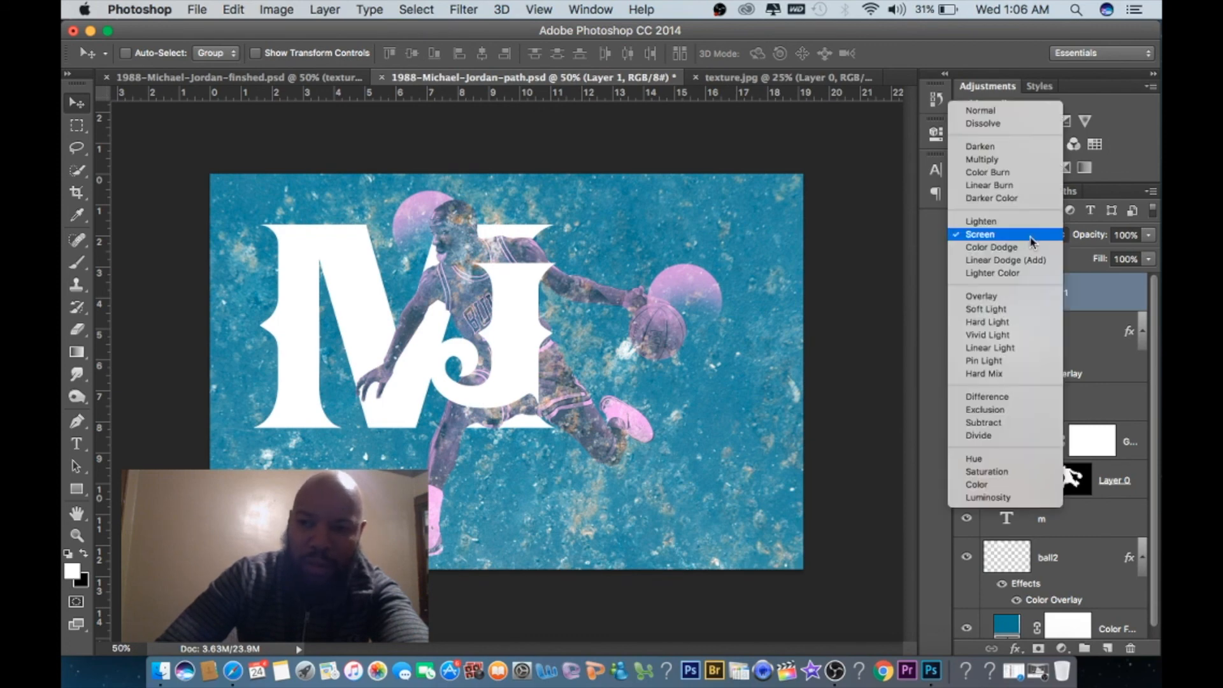
click(1012, 235)
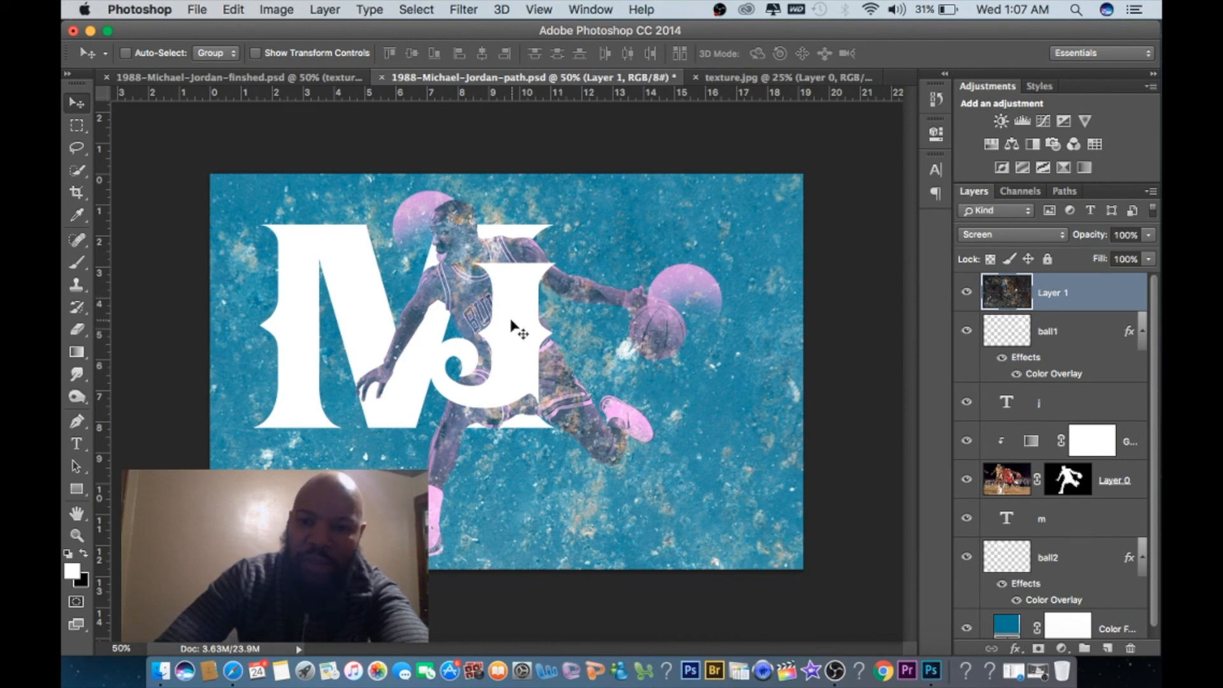
- Lower the texture layer's opacity to 37% and check the effect on the player up close
click(1149, 236)
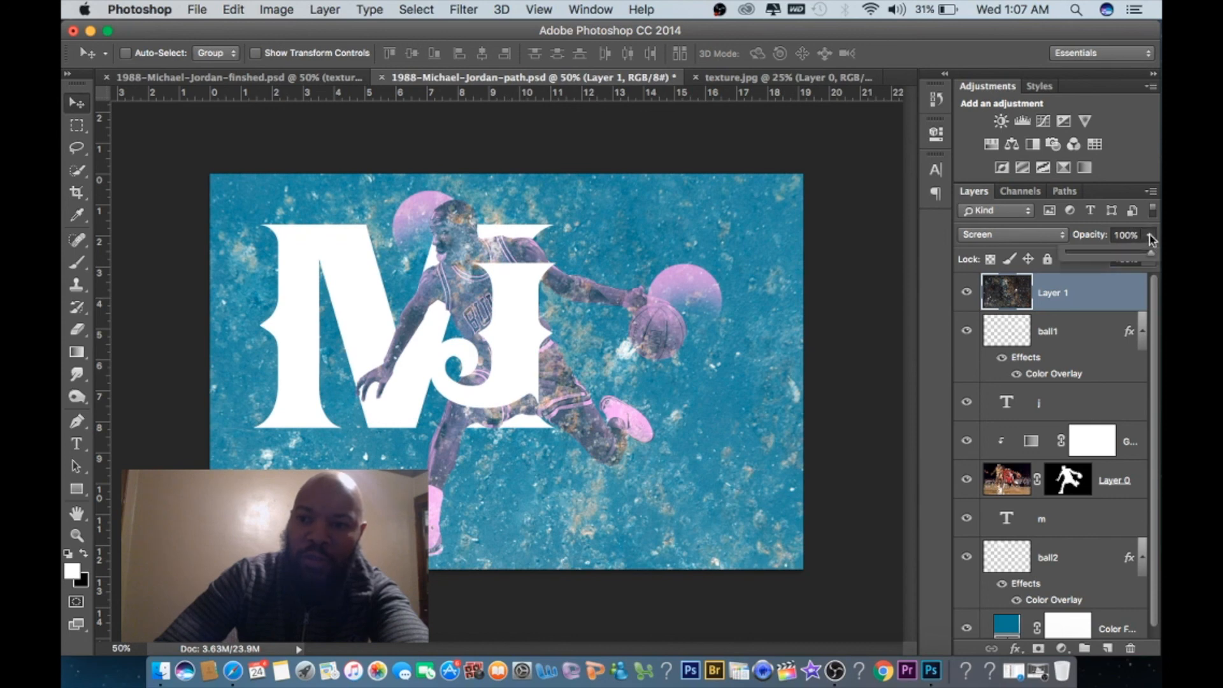
drag(1147, 253, 1110, 262)
drag(1090, 258, 1097, 257)
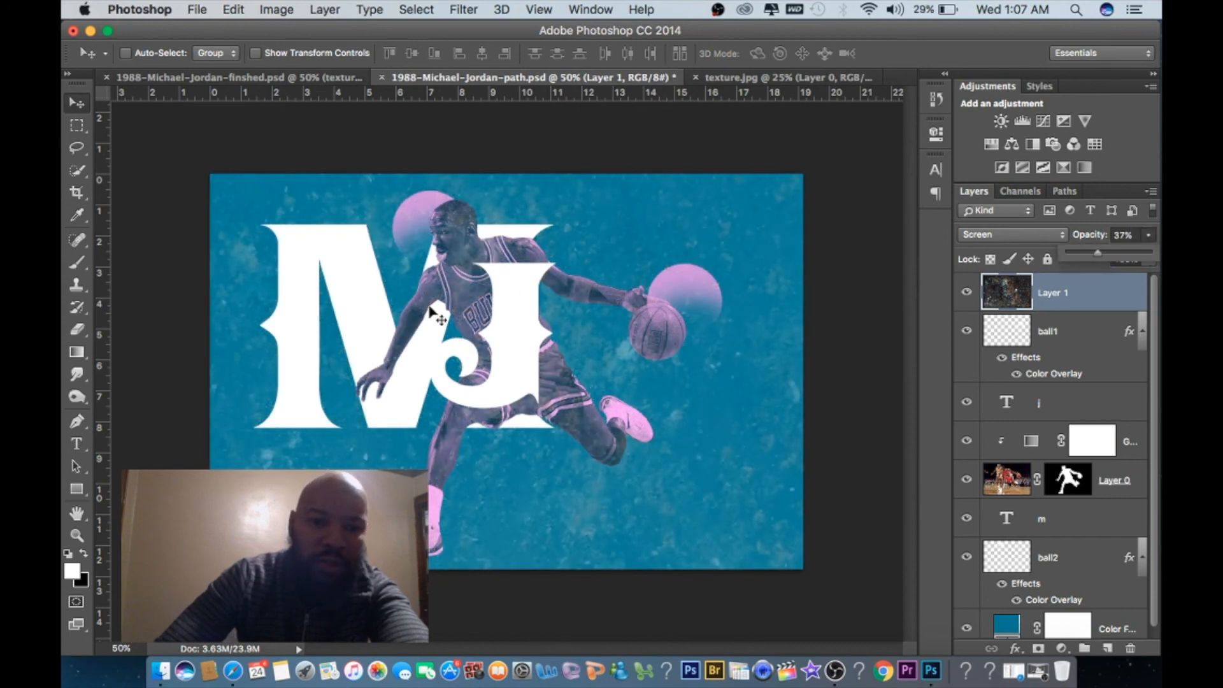
click(76, 535)
click(473, 339)
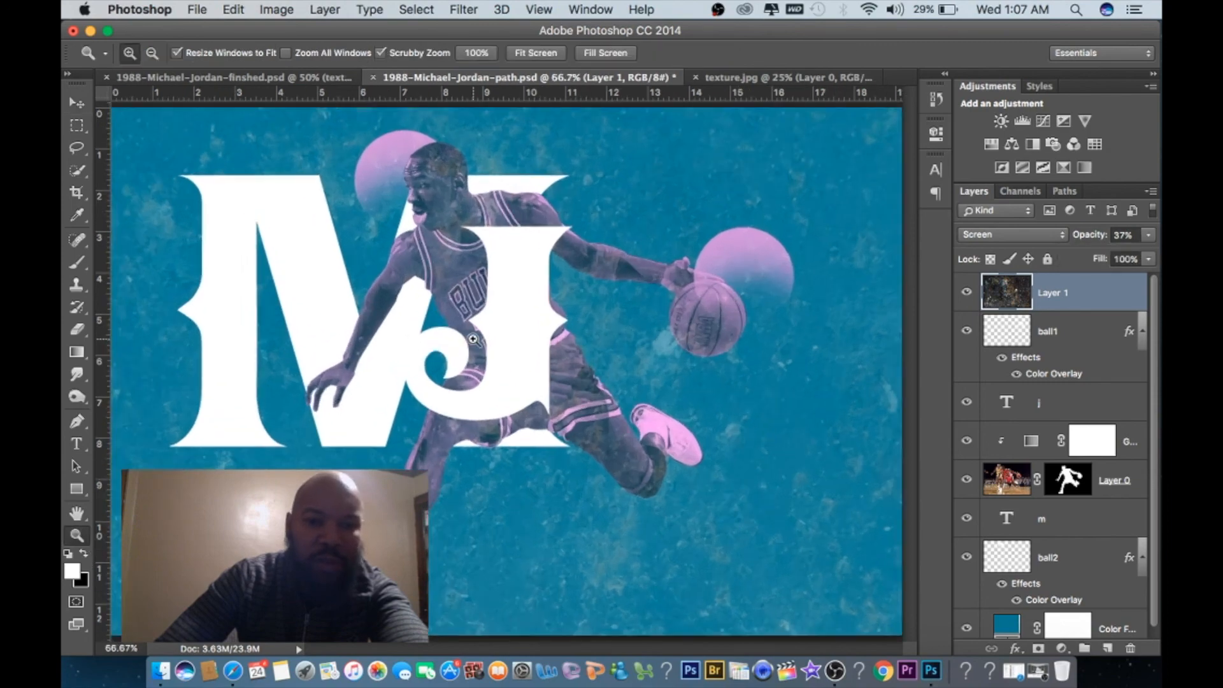
click(473, 338)
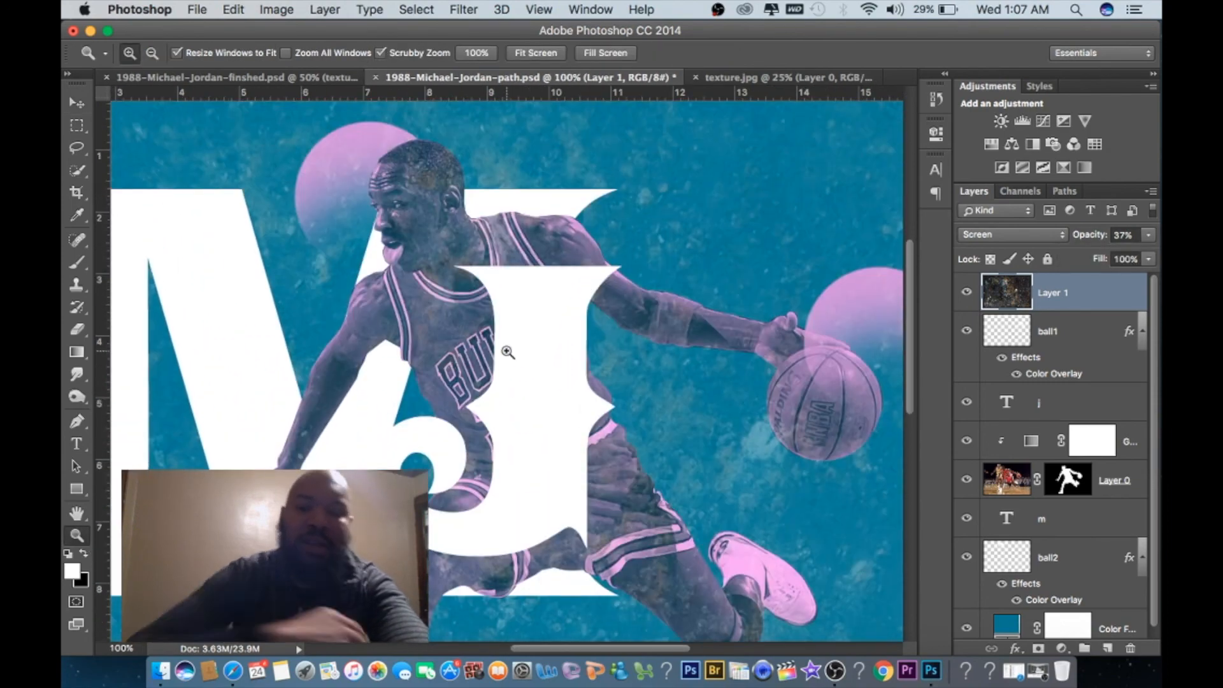